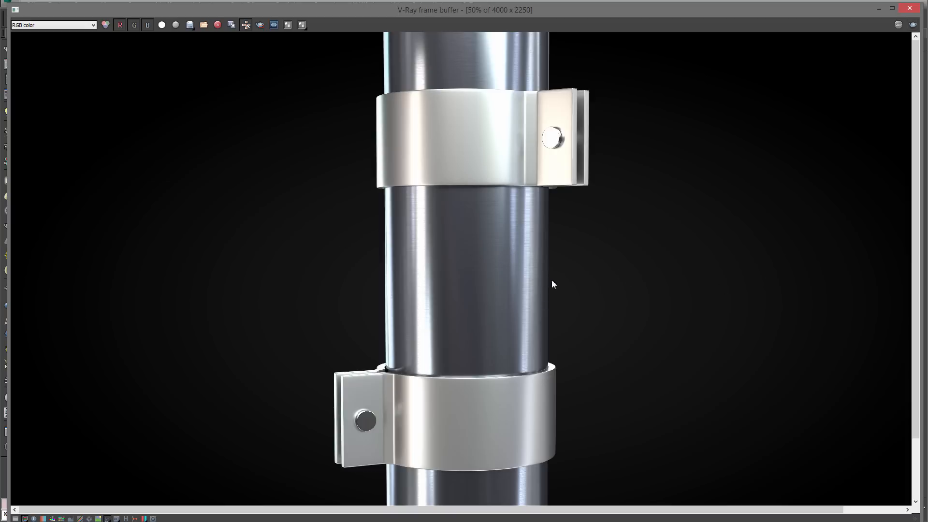
Examine the brushed metal reflections on the pipe and clamps in the finished render, and minimize the frame buffer.
{"action": "scroll", "coordinate": [505, 267], "scroll_direction": "up", "scroll_amount": 2}
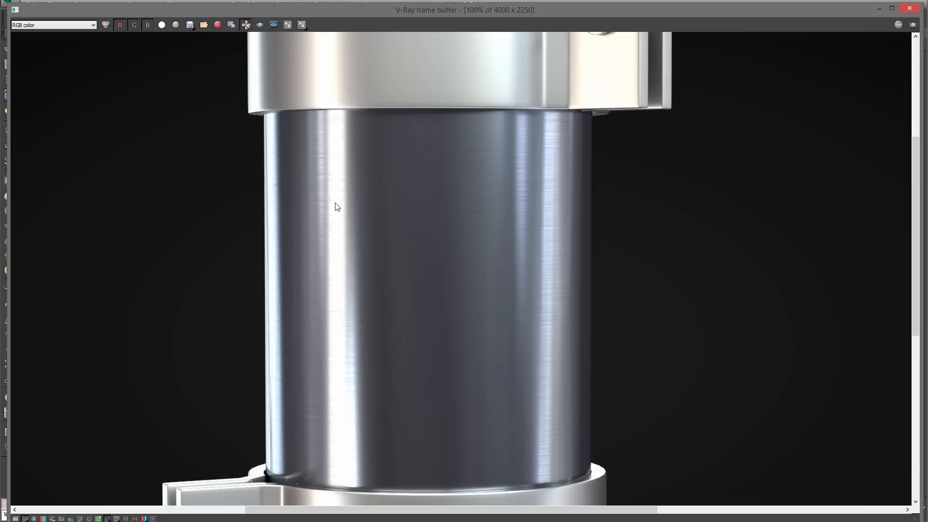
{"action": "scroll", "coordinate": [476, 274], "scroll_direction": "down", "scroll_amount": 2}
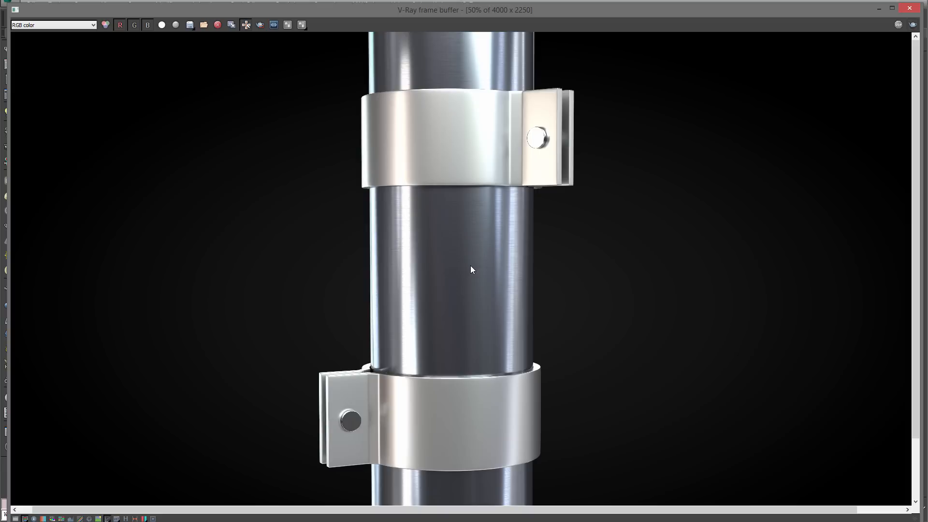
{"action": "scroll", "coordinate": [493, 238], "scroll_direction": "up", "scroll_amount": 1}
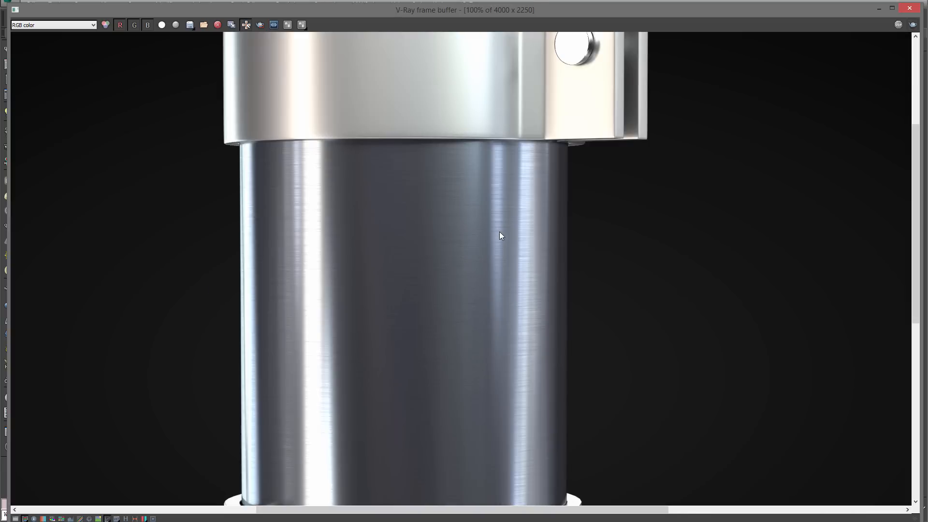
{"action": "scroll", "coordinate": [471, 249], "scroll_direction": "down", "scroll_amount": 1}
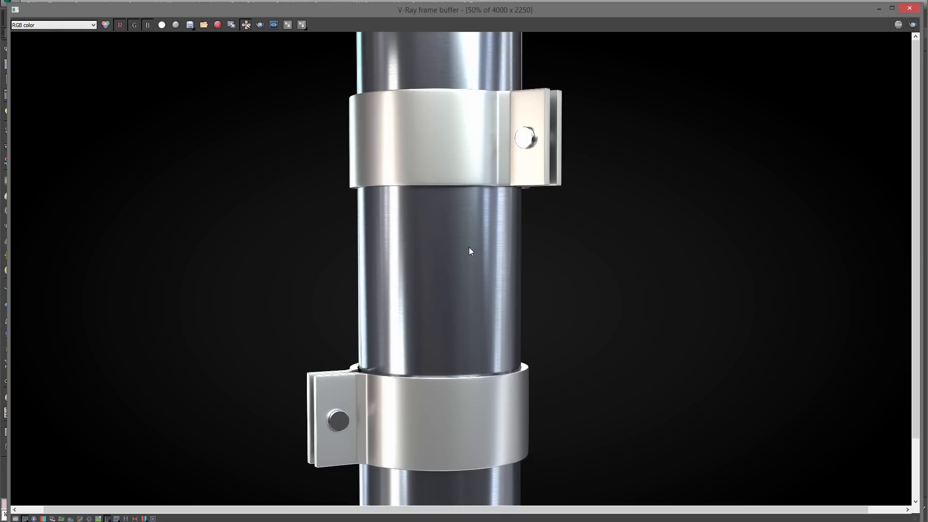
{"action": "scroll", "coordinate": [452, 261], "scroll_direction": "up", "scroll_amount": 1}
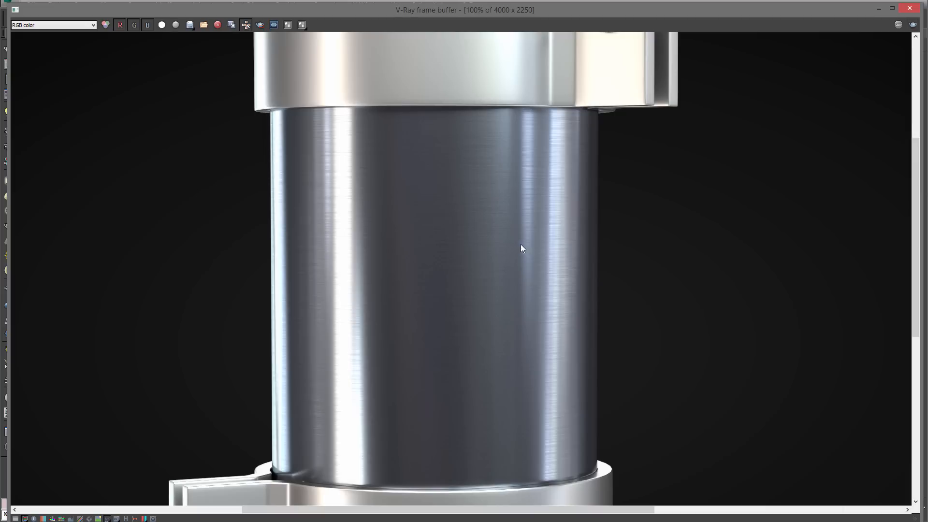
{"action": "scroll", "coordinate": [521, 245], "scroll_direction": "down", "scroll_amount": 1}
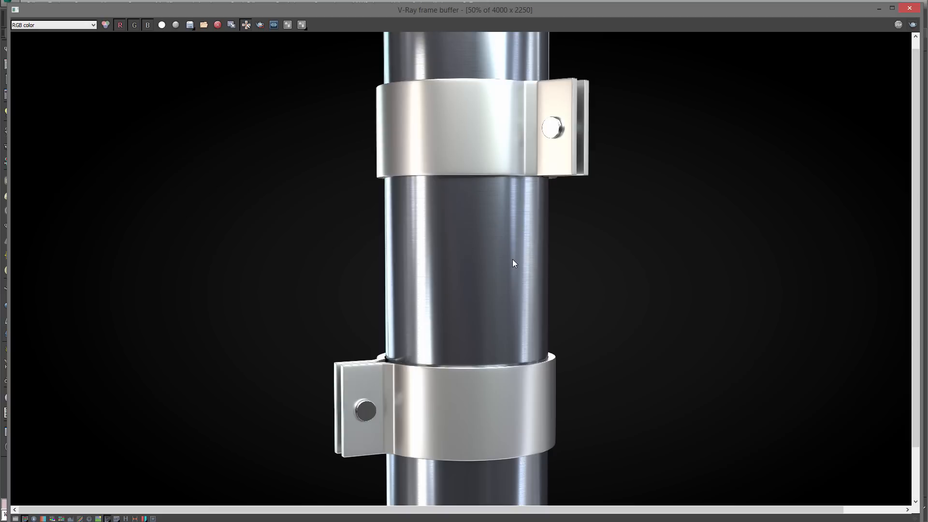
{"action": "scroll", "coordinate": [534, 239], "scroll_direction": "up", "scroll_amount": 2}
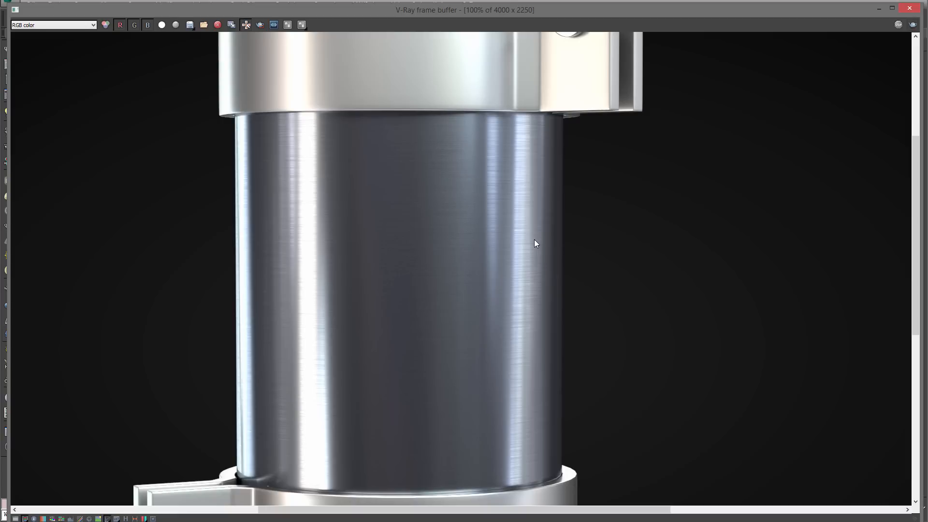
{"action": "left_click", "coordinate": [879, 9]}
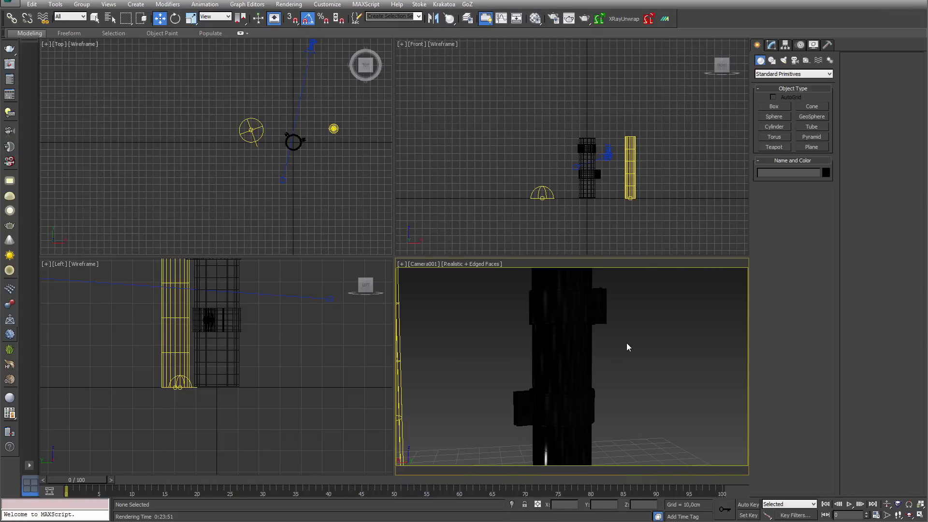
Inspect the upper and lower clamp objects in the camera view and clear the selection.
{"action": "left_click", "coordinate": [573, 312]}
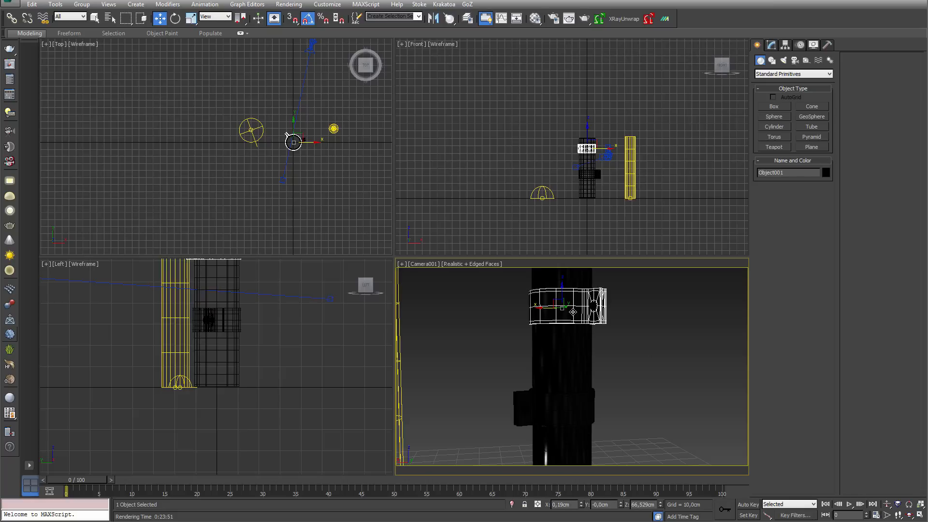
{"action": "left_click", "coordinate": [555, 415]}
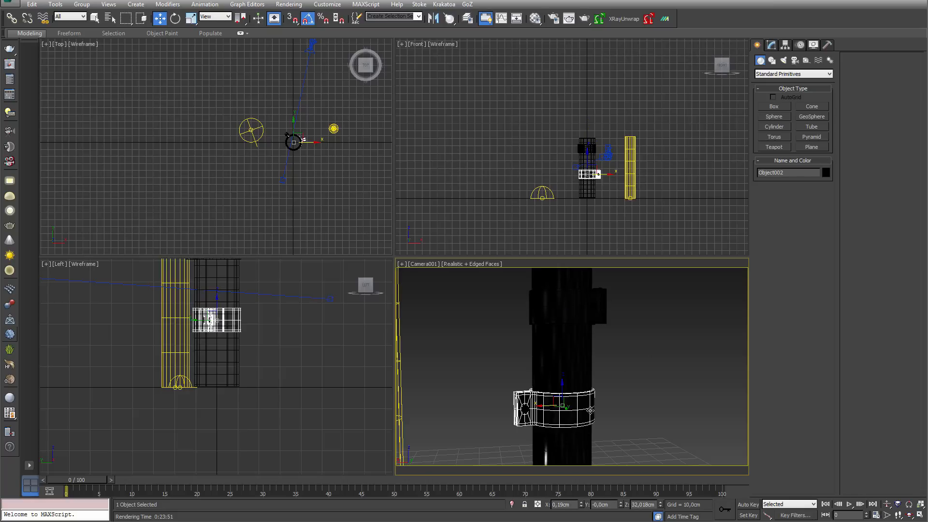
{"action": "left_click", "coordinate": [652, 388]}
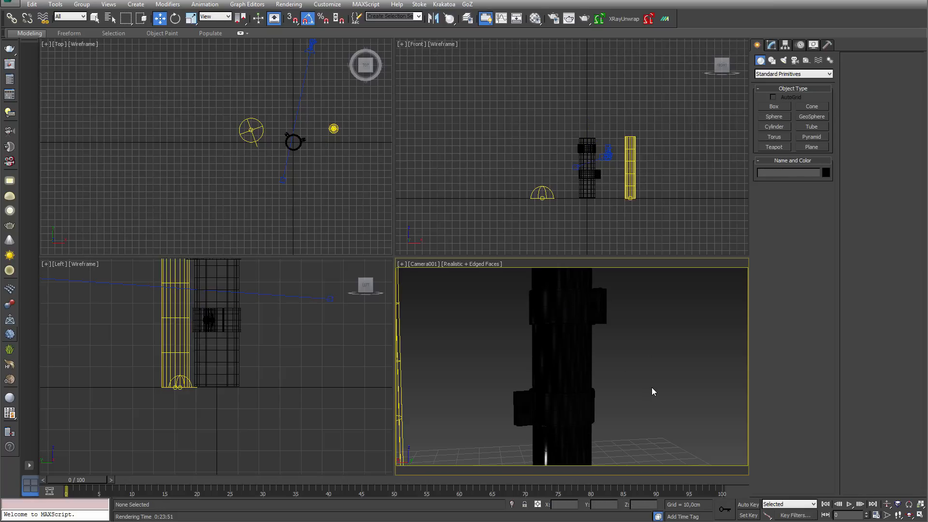
With the material editor also open, set the render output size to 1280 × 720 and review the antialiasing and global illumination settings.
{"action": "left_click", "coordinate": [535, 18]}
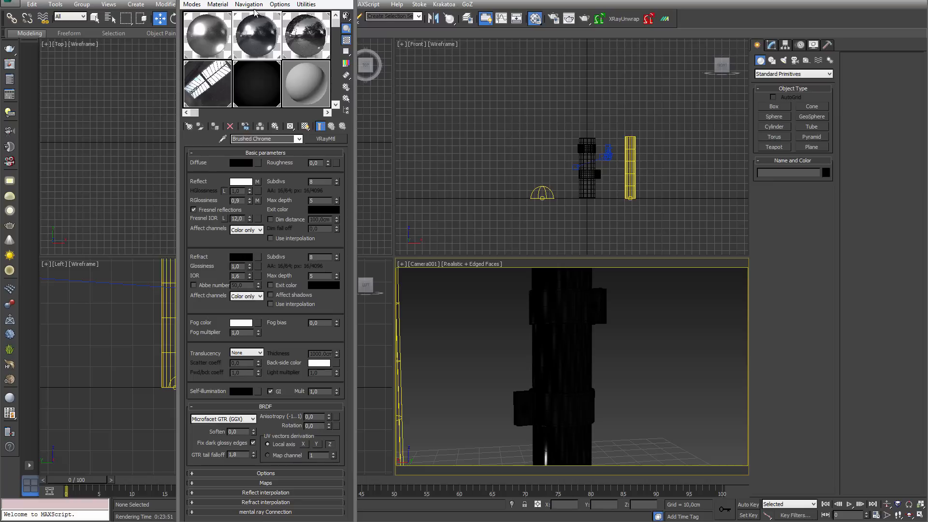
{"action": "key", "text": "F10"}
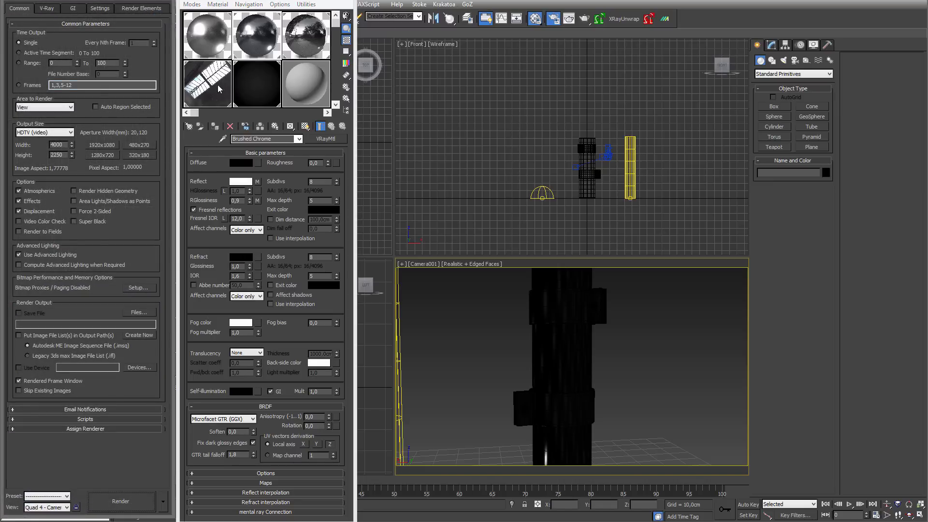
{"action": "left_click", "coordinate": [262, 53]}
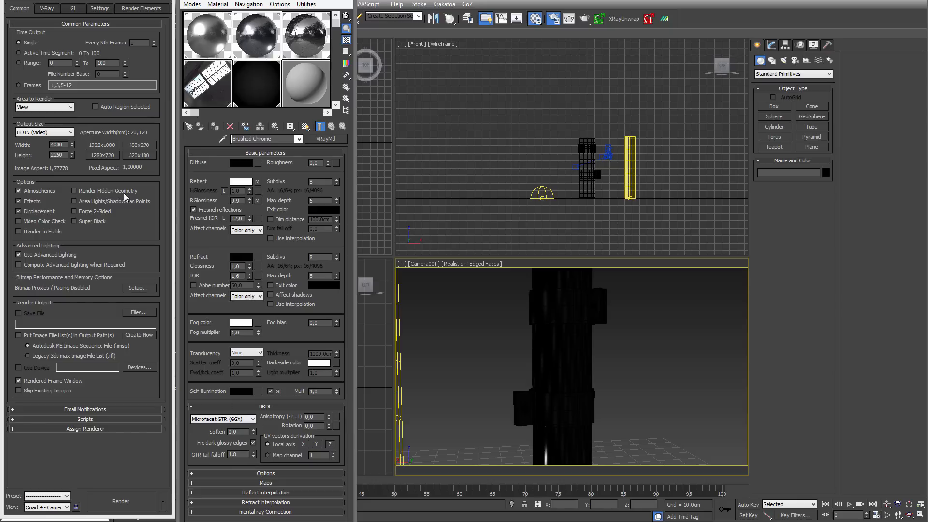
{"action": "left_click", "coordinate": [105, 155]}
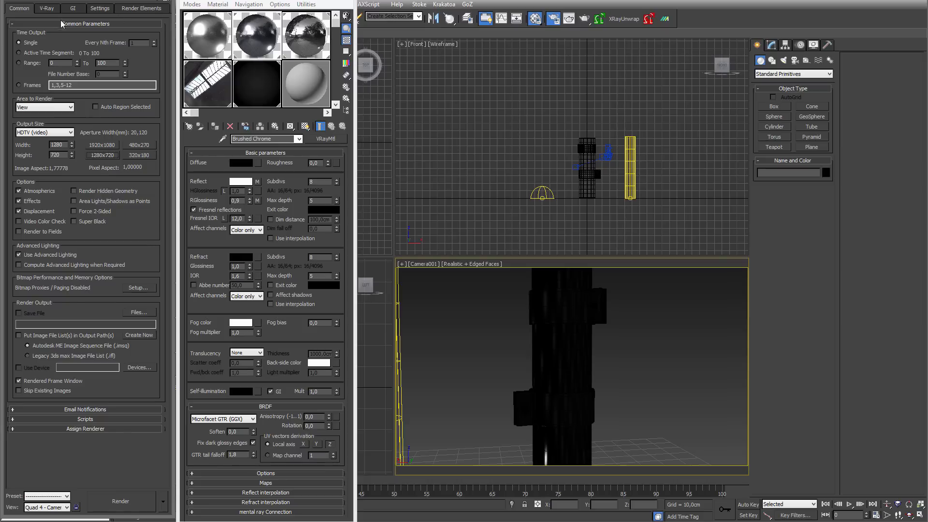
{"action": "left_click", "coordinate": [47, 9]}
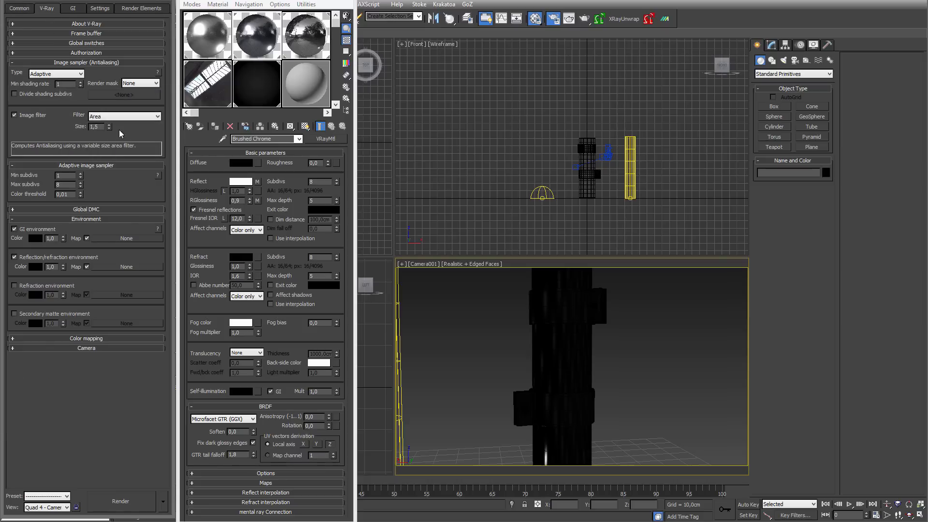
{"action": "left_click", "coordinate": [73, 8]}
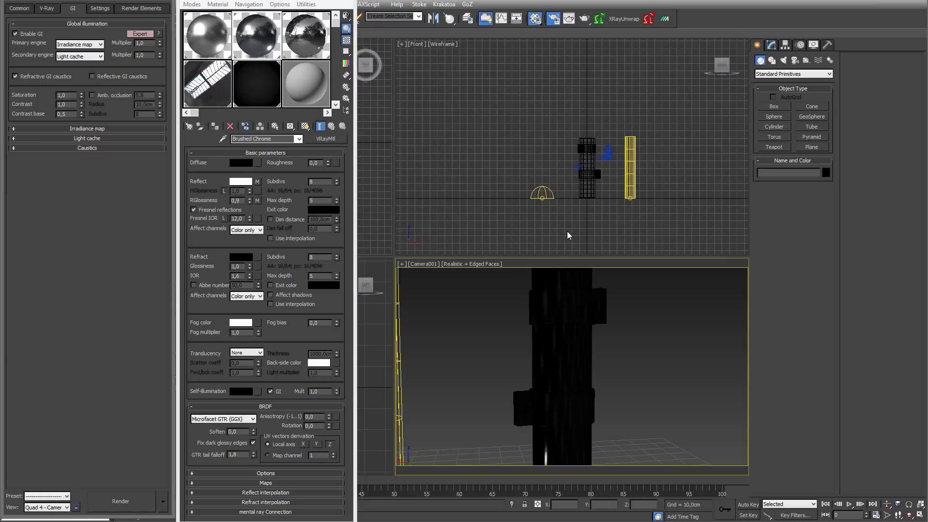
Inspect the dome light's sampling, texture and dome parameters.
{"action": "left_click", "coordinate": [543, 196]}
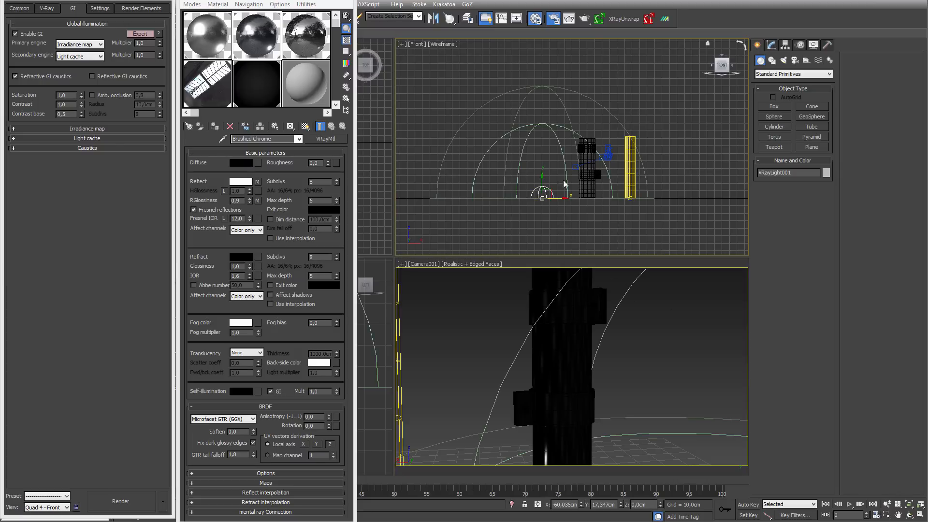
{"action": "left_click", "coordinate": [772, 45]}
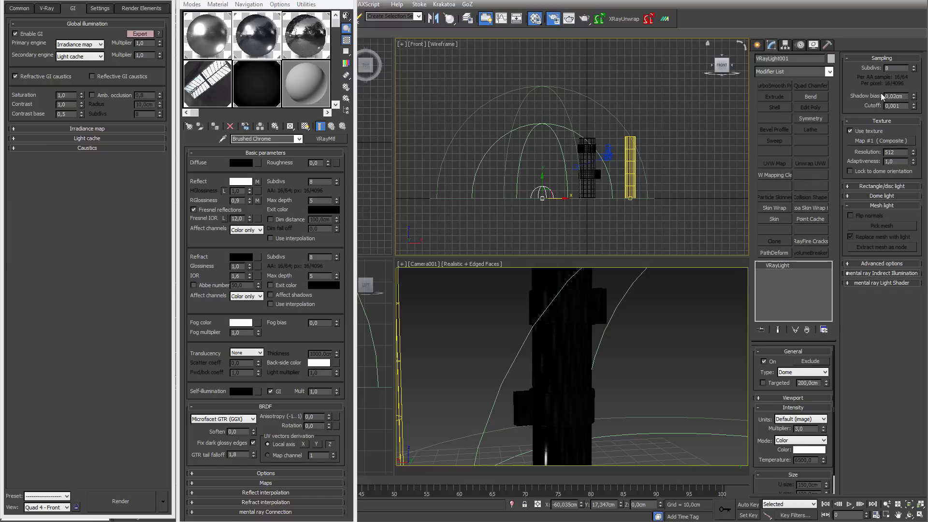
{"action": "left_click", "coordinate": [872, 195]}
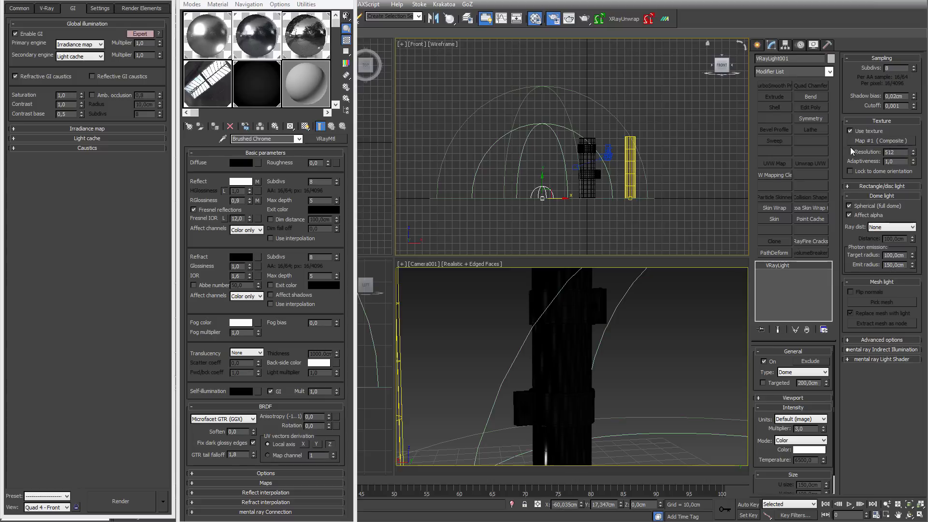
Examine the composite environment map's two layers, including the VRayHDRI bitmap settings of Layer 1 and the blending of Layer 2.
{"action": "left_click", "coordinate": [189, 87]}
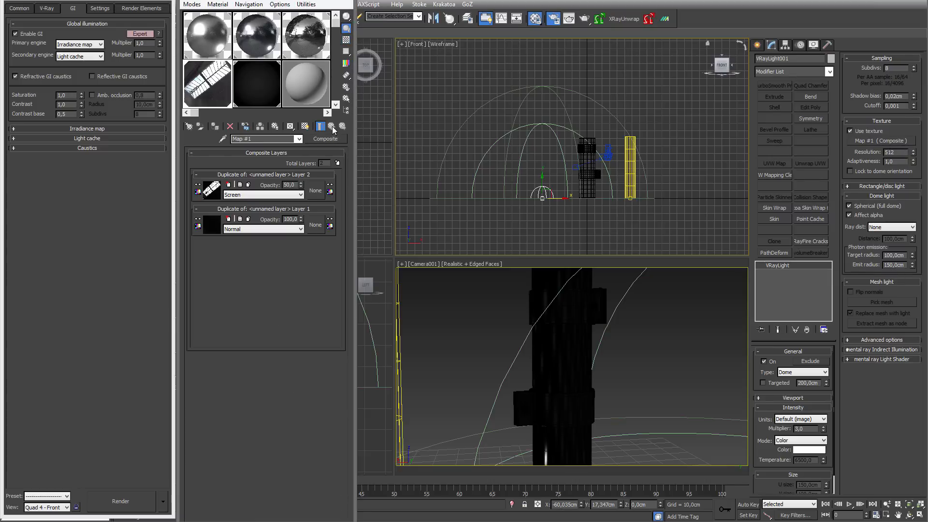
{"action": "left_click", "coordinate": [211, 226]}
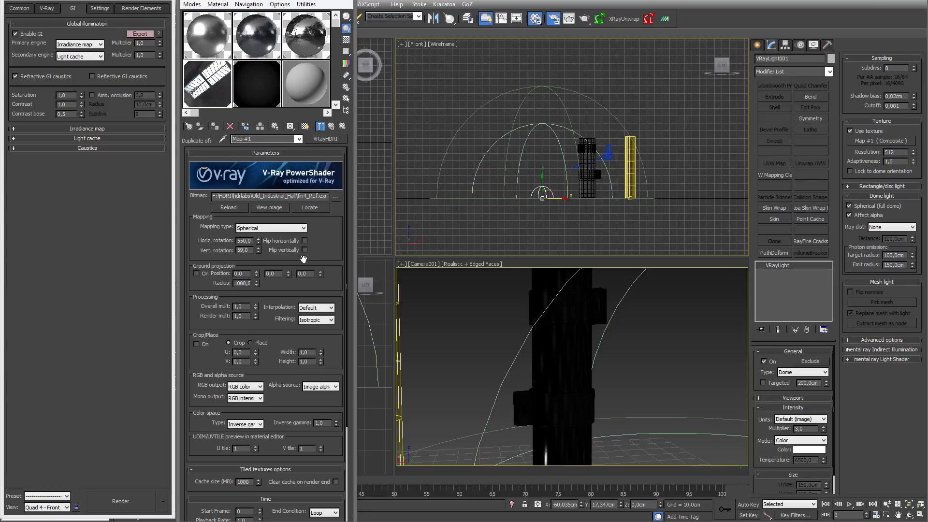
{"action": "left_click", "coordinate": [331, 127]}
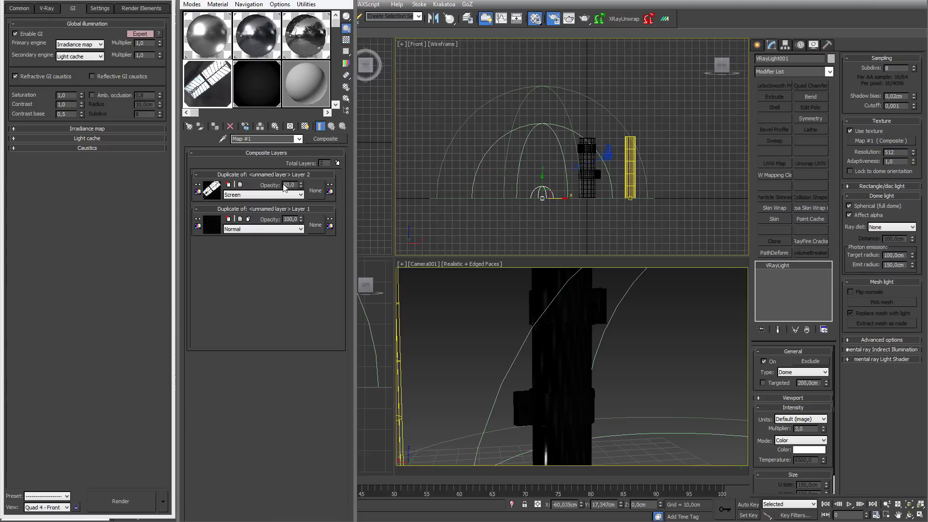
{"action": "left_click", "coordinate": [211, 225]}
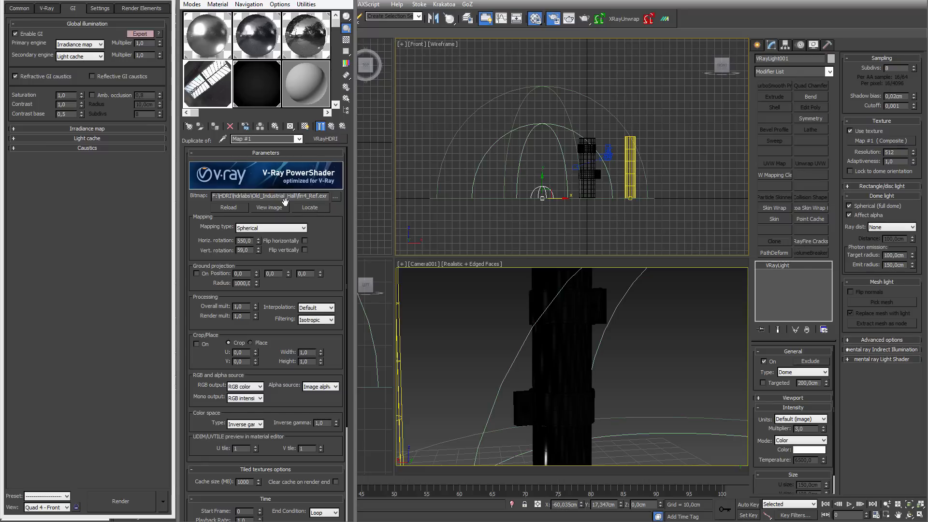
{"action": "left_click", "coordinate": [331, 126]}
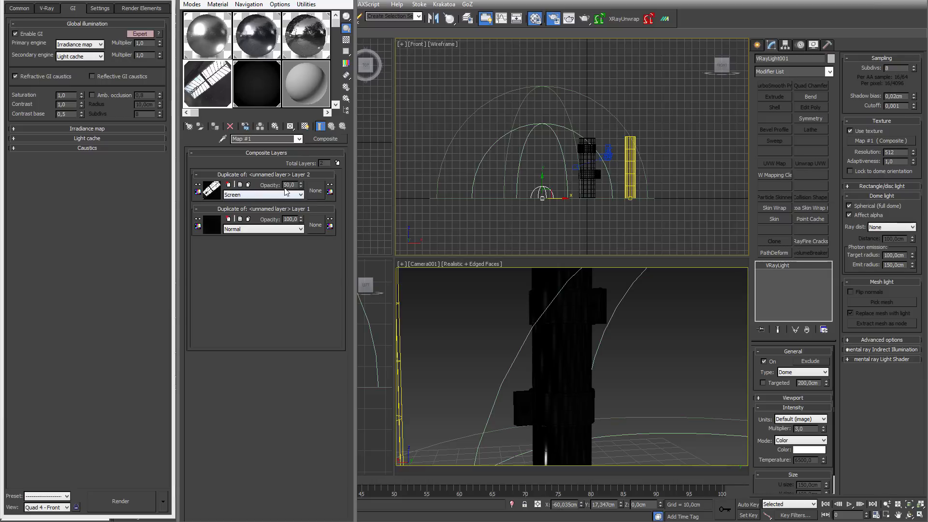
{"action": "left_click", "coordinate": [267, 195]}
{"action": "left_click", "coordinate": [312, 188]}
Inspect the parameters of the cylindrical mesh light and the modifiers of both clamps and the pipe, leaving the pipe selected.
{"action": "left_click", "coordinate": [629, 162]}
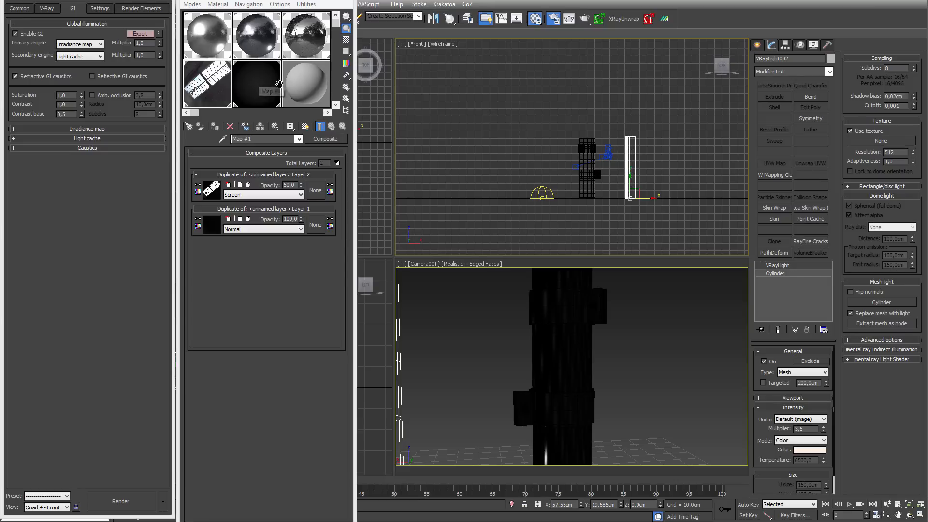
{"action": "left_click", "coordinate": [572, 308]}
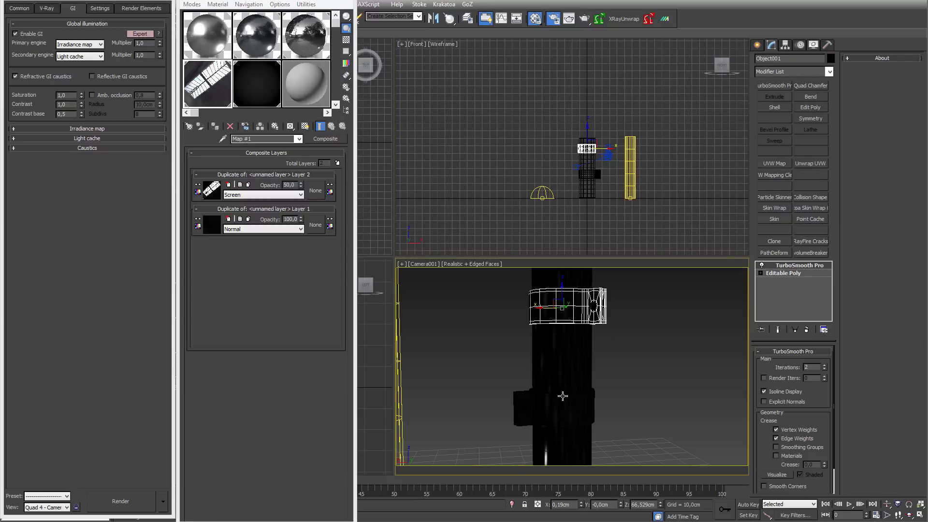
{"action": "left_click", "coordinate": [555, 409]}
{"action": "left_click", "coordinate": [569, 357]}
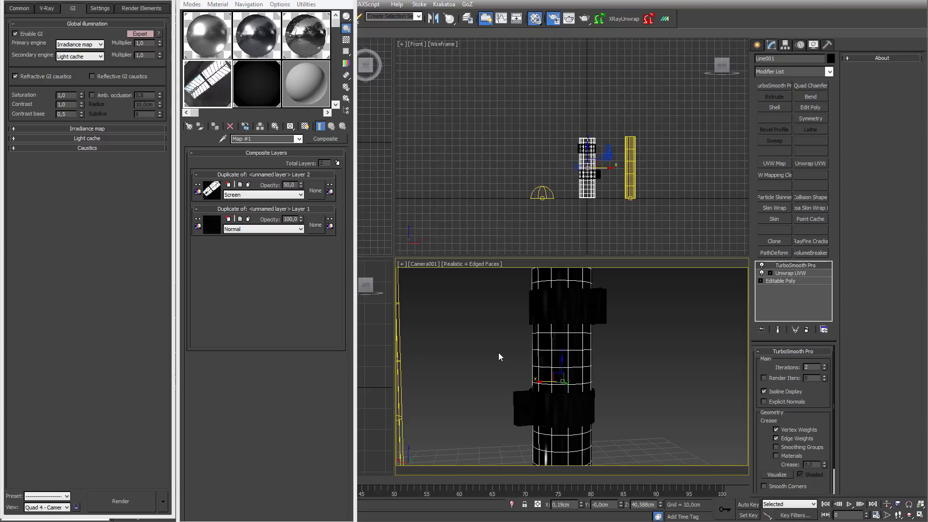
Review the Brushed Chrome material and the GI and V-Ray render settings, and close the render setup.
{"action": "left_click", "coordinate": [248, 42]}
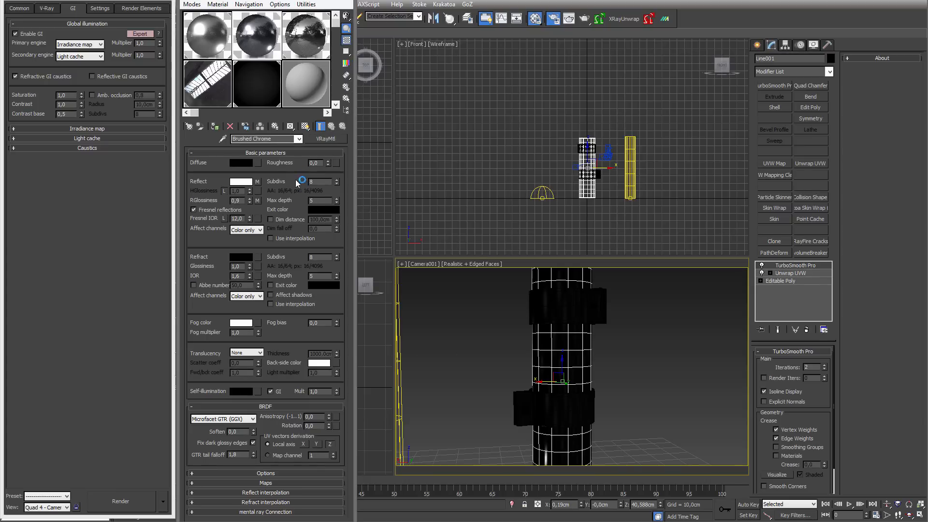
{"action": "left_click", "coordinate": [78, 9]}
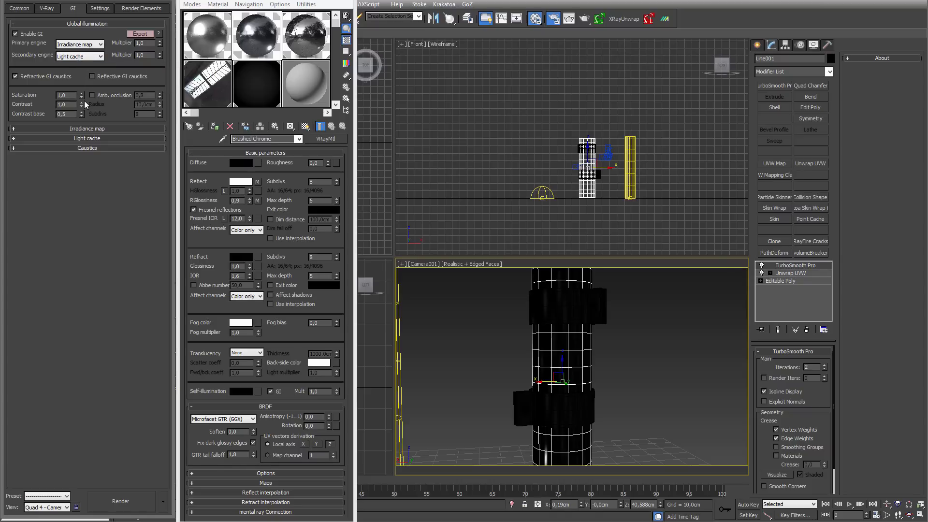
{"action": "left_click", "coordinate": [49, 11]}
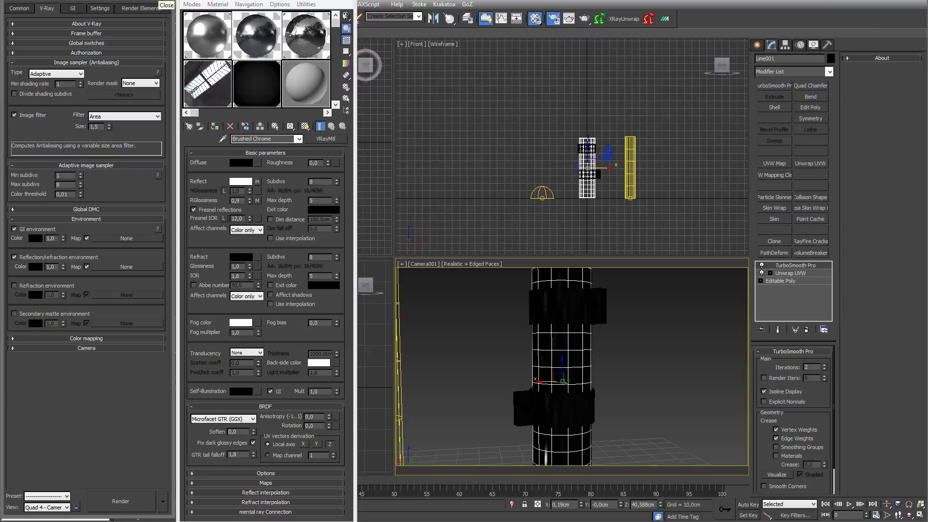
{"action": "left_click", "coordinate": [168, 1]}
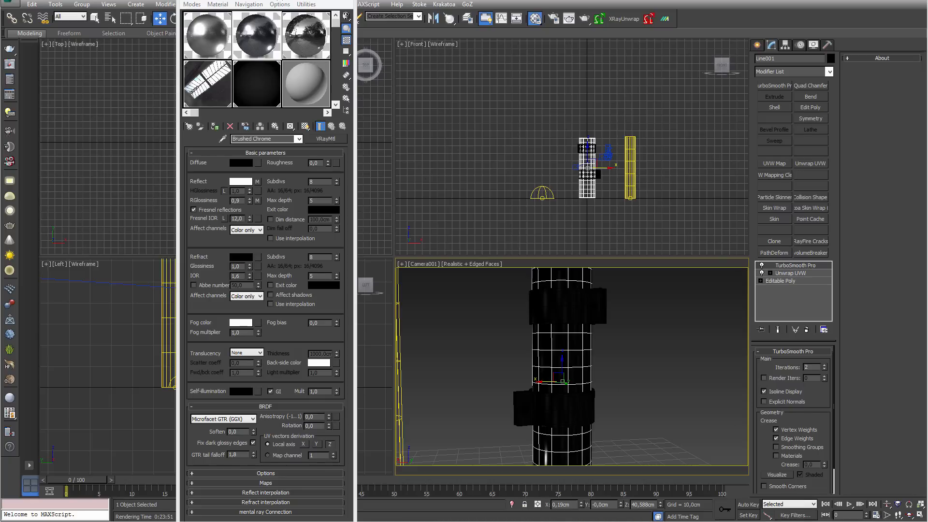
Move the material editor aside and change the unused 09 - Default material to a VRayMtl.
{"action": "left_click_drag", "start_coordinate": [277, 1], "coordinate": [209, 0]}
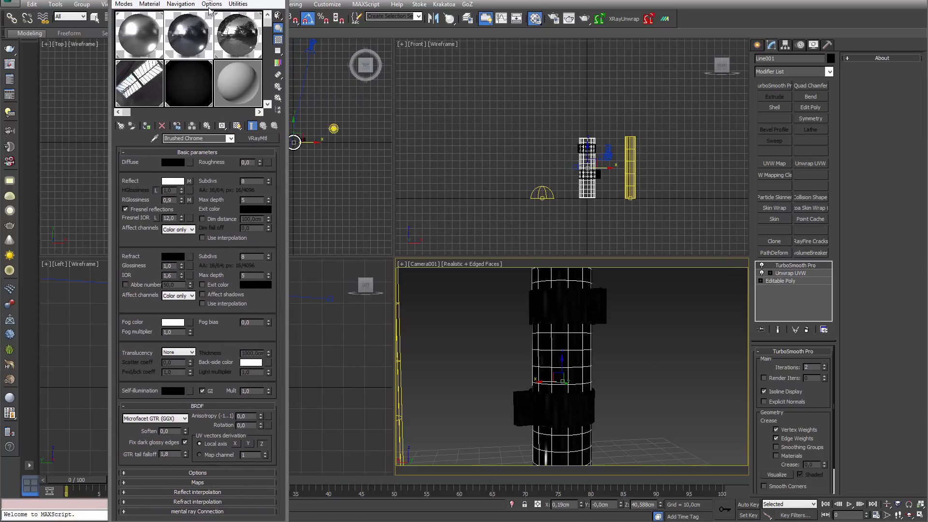
{"action": "left_click", "coordinate": [237, 86]}
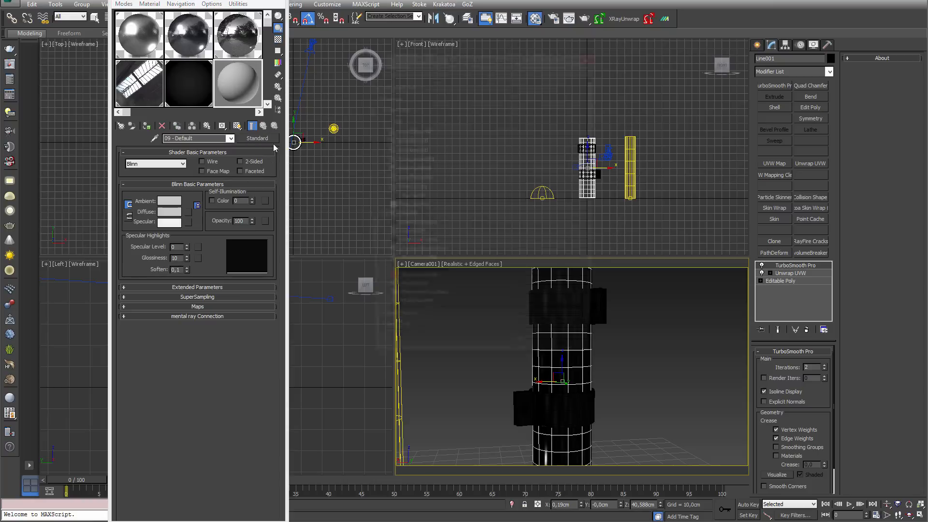
{"action": "double_click", "coordinate": [409, 217]}
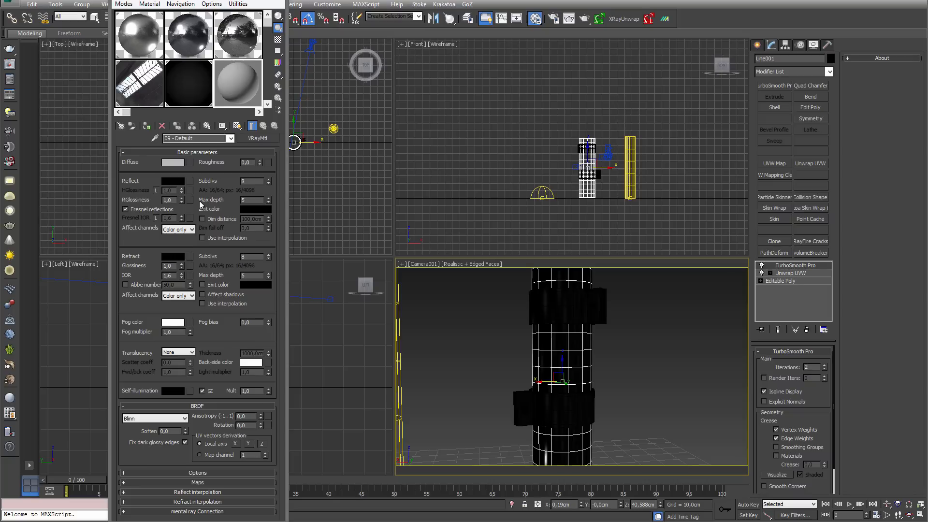
Assign a BerconNoise map to the material's diffuse slot and turn off showing the end result.
{"action": "left_click", "coordinate": [190, 163]}
{"action": "left_click_drag", "start_coordinate": [494, 61], "coordinate": [449, 85]}
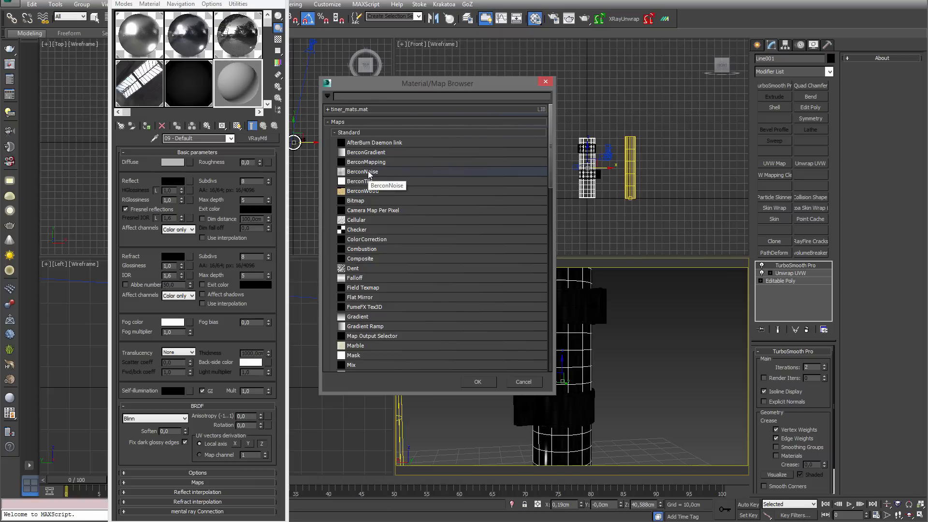
{"action": "double_click", "coordinate": [369, 172]}
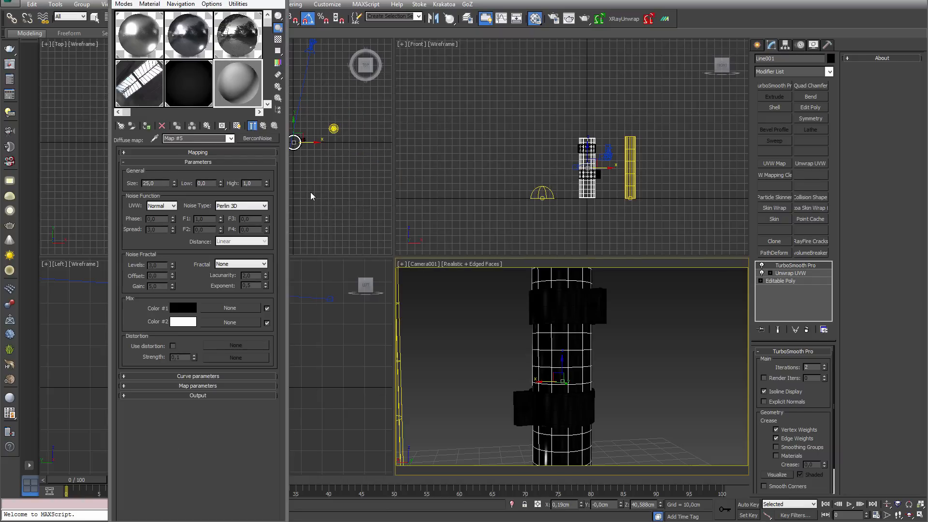
{"action": "left_click", "coordinate": [253, 127]}
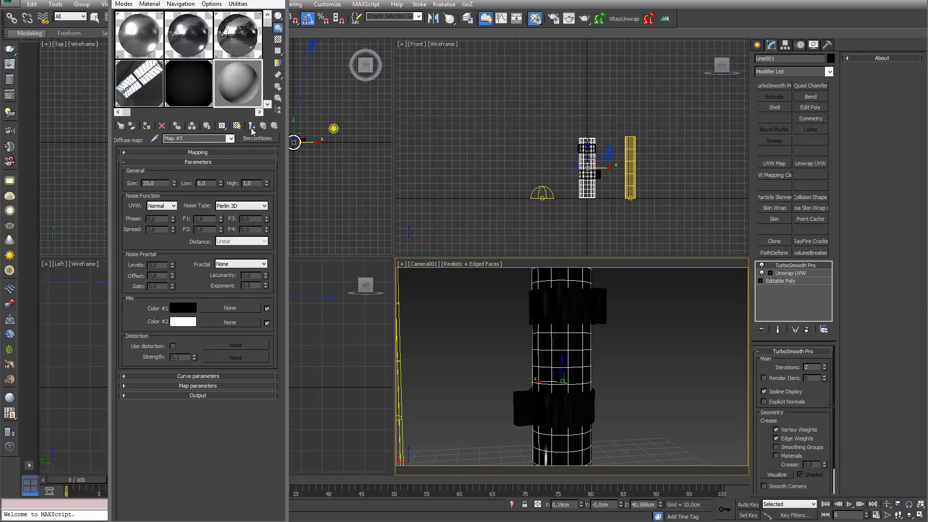
Set the noise map's size to 1 and open an enlarged preview of the map.
{"action": "double_click", "coordinate": [140, 183]}
{"action": "type", "text": "1"}
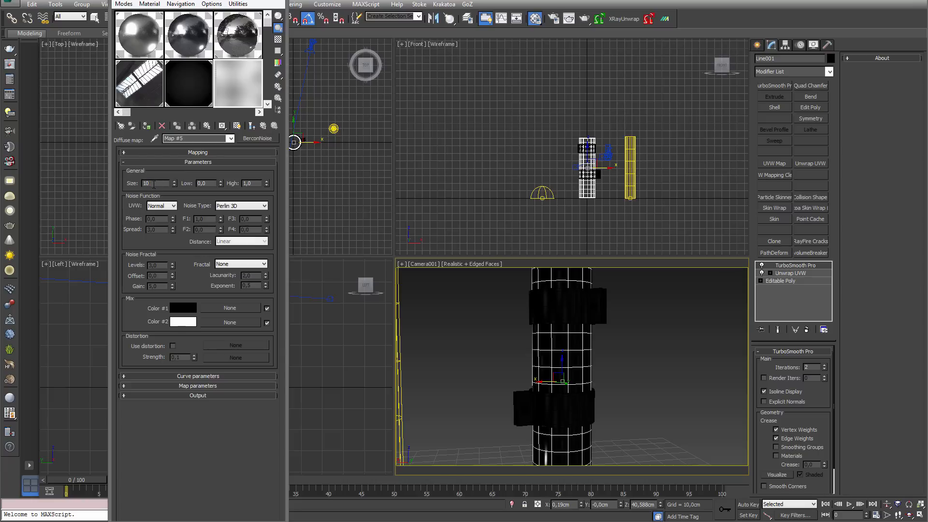
{"action": "double_click", "coordinate": [249, 100]}
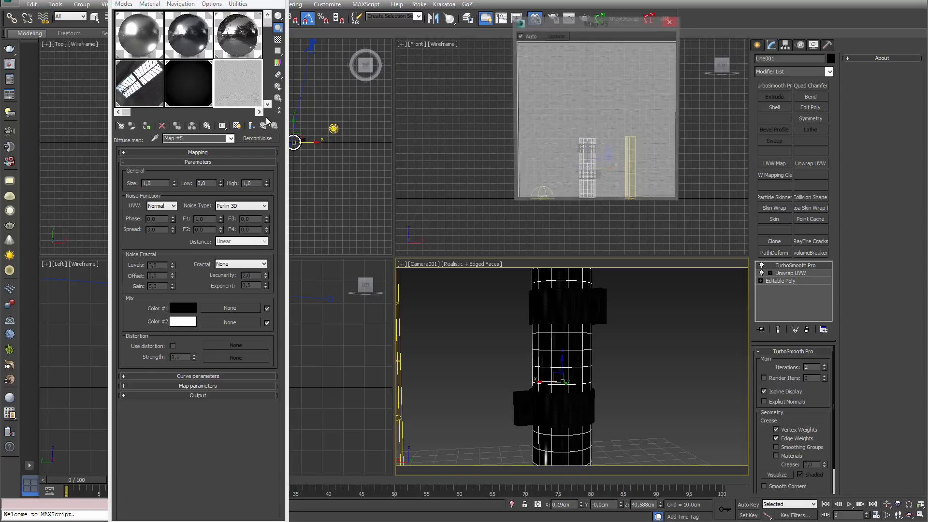
{"action": "left_click_drag", "start_coordinate": [588, 201], "coordinate": [589, 338]}
{"action": "left_click_drag", "start_coordinate": [628, 24], "coordinate": [417, 70]}
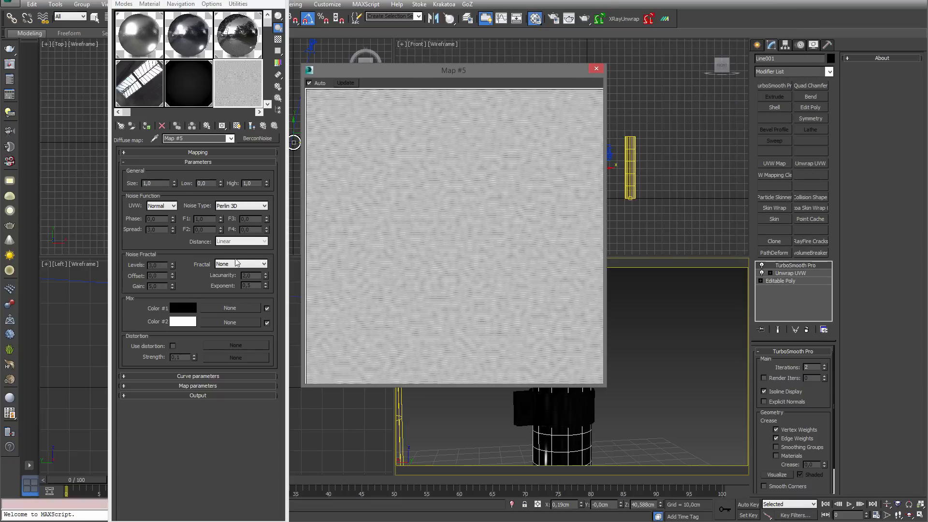
Switch the noise fractal type to Fractal and set the noise size to 0,5.
{"action": "left_click", "coordinate": [227, 264]}
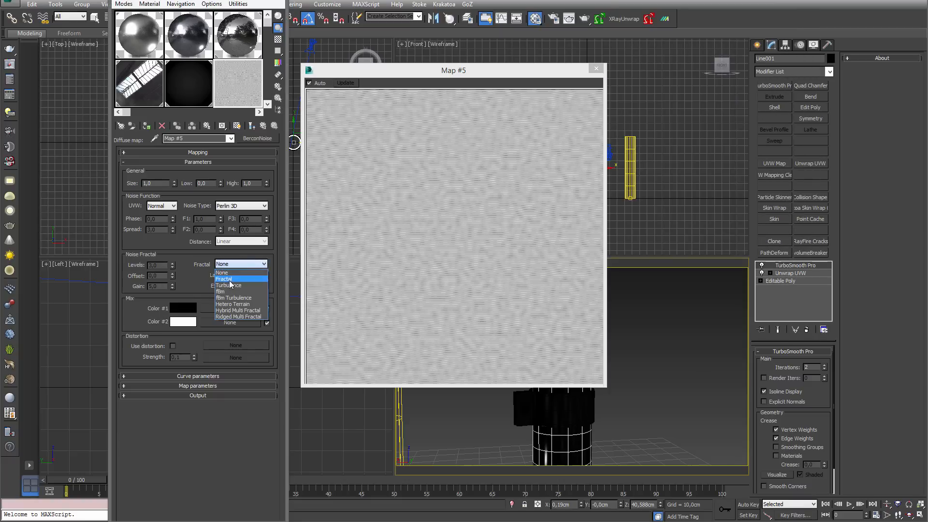
{"action": "left_click", "coordinate": [228, 279]}
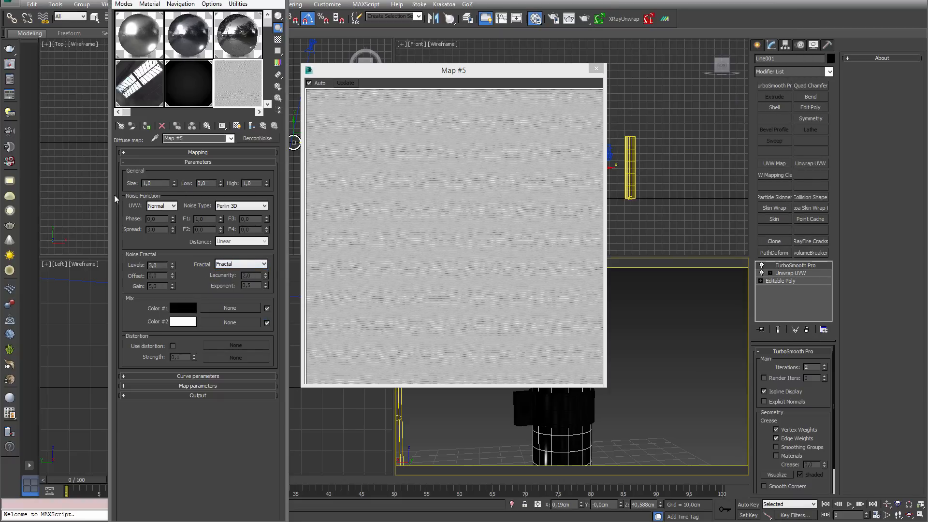
{"action": "left_click_drag", "start_coordinate": [152, 183], "coordinate": [123, 187]}
{"action": "type", "text": ",5"}
Stretch the noise into brush lines with a mapping size of 1000 in X and 0,5 in Y, and close the map preview.
{"action": "left_click", "coordinate": [226, 152]}
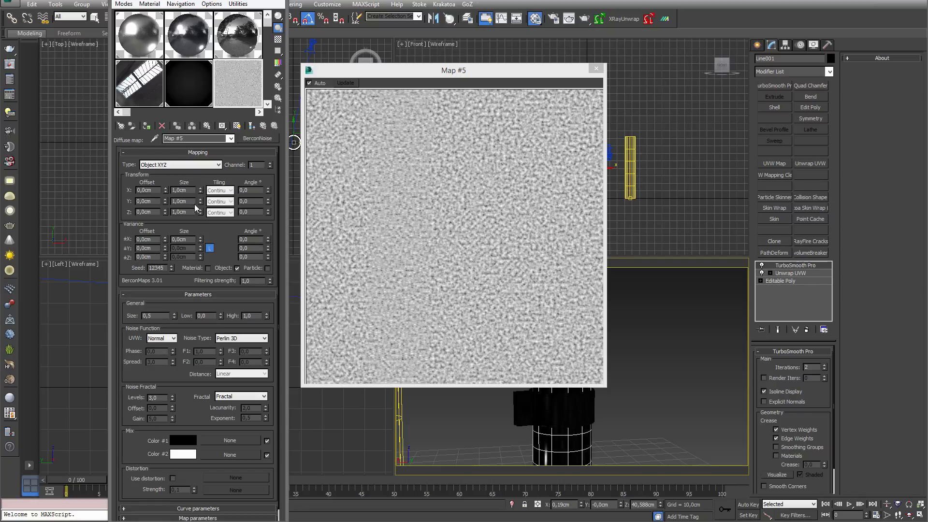
{"action": "double_click", "coordinate": [183, 190]}
{"action": "type", "text": "1000"}
{"action": "key", "text": "Return"}
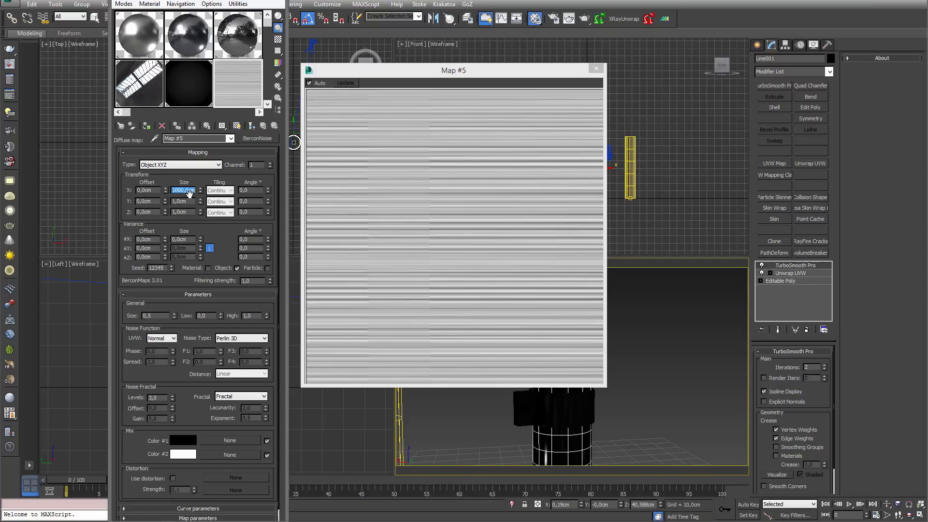
{"action": "key", "text": "Tab"}
{"action": "type", "text": ",5"}
{"action": "key", "text": "Return"}
{"action": "left_click_drag", "start_coordinate": [467, 65], "coordinate": [448, 48]}
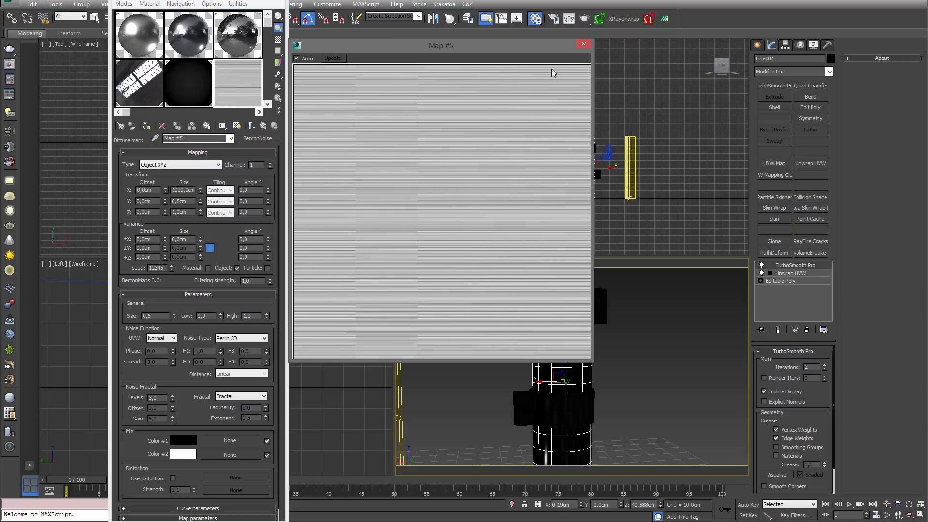
{"action": "left_click", "coordinate": [584, 44]}
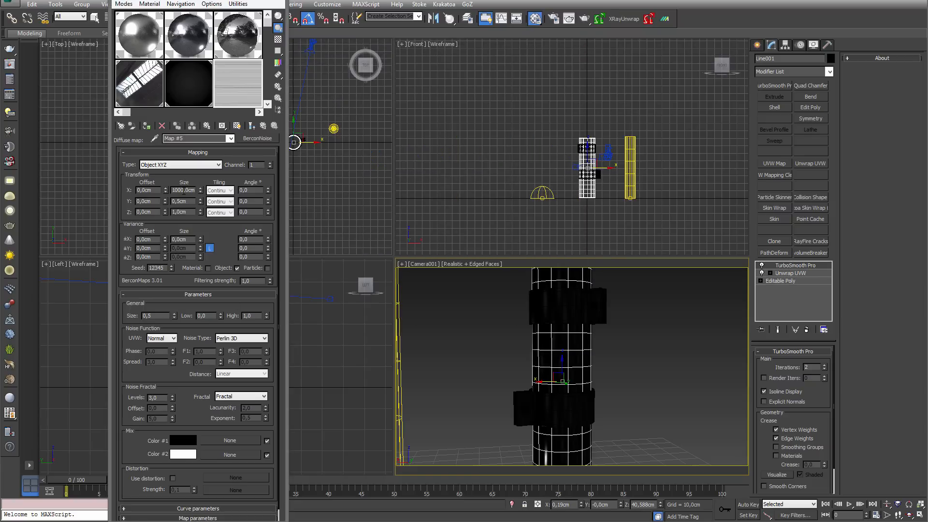
Return to the VRayMtl and clear the BerconNoise map from its diffuse slot.
{"action": "double_click", "coordinate": [184, 190]}
{"action": "left_click", "coordinate": [263, 126]}
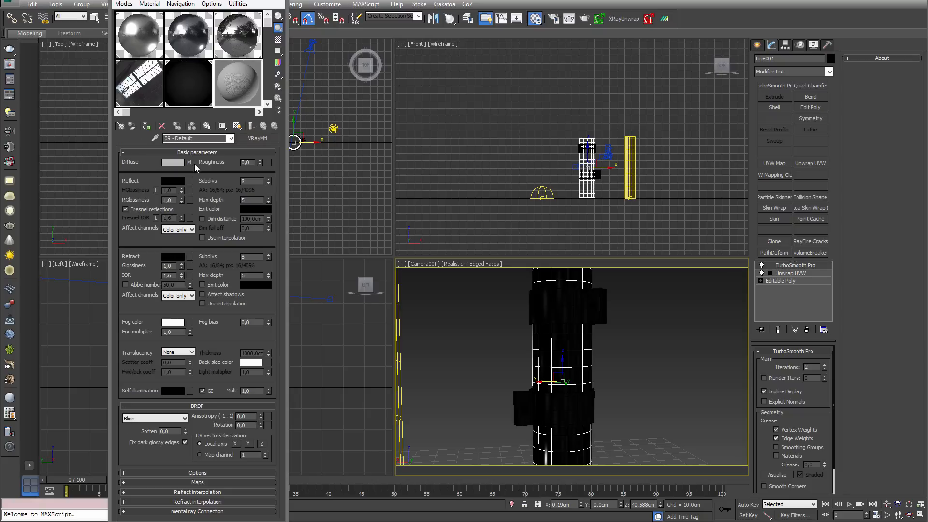
{"action": "right_click", "coordinate": [190, 163]}
{"action": "left_click", "coordinate": [199, 189]}
Assign a Composite map to the material's diffuse slot, keeping Layer 1 in Normal blend mode.
{"action": "left_click", "coordinate": [193, 163]}
{"action": "left_click", "coordinate": [338, 132]}
{"action": "left_click", "coordinate": [339, 132]}
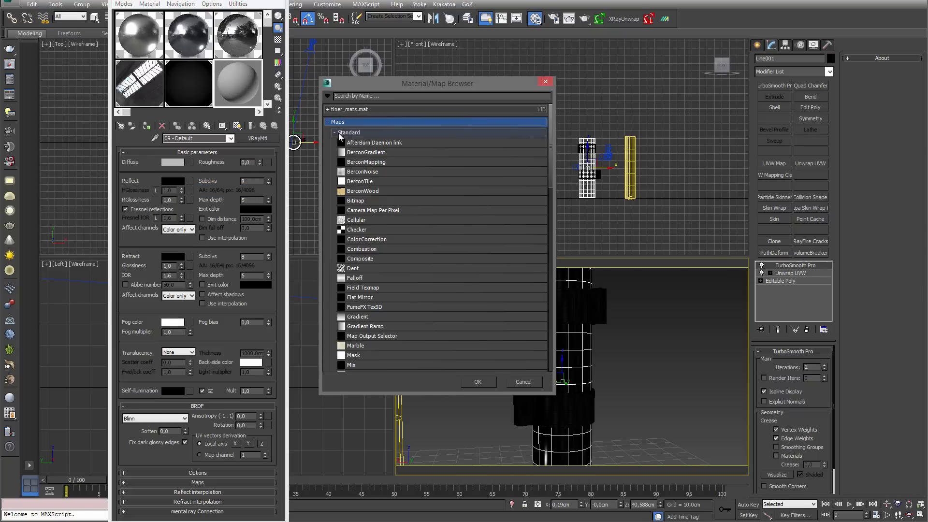
{"action": "double_click", "coordinate": [362, 258]}
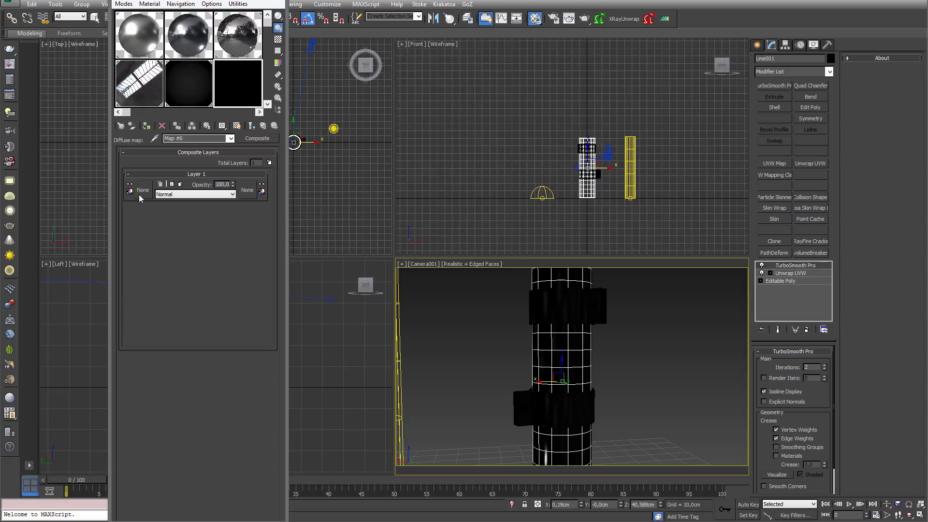
{"action": "left_click", "coordinate": [193, 194]}
{"action": "left_click", "coordinate": [196, 194]}
Load a BerconNoise map into Layer 1 and set its mapping type to Explicit Map Channel 2D.
{"action": "left_click", "coordinate": [143, 190]}
{"action": "double_click", "coordinate": [366, 172]}
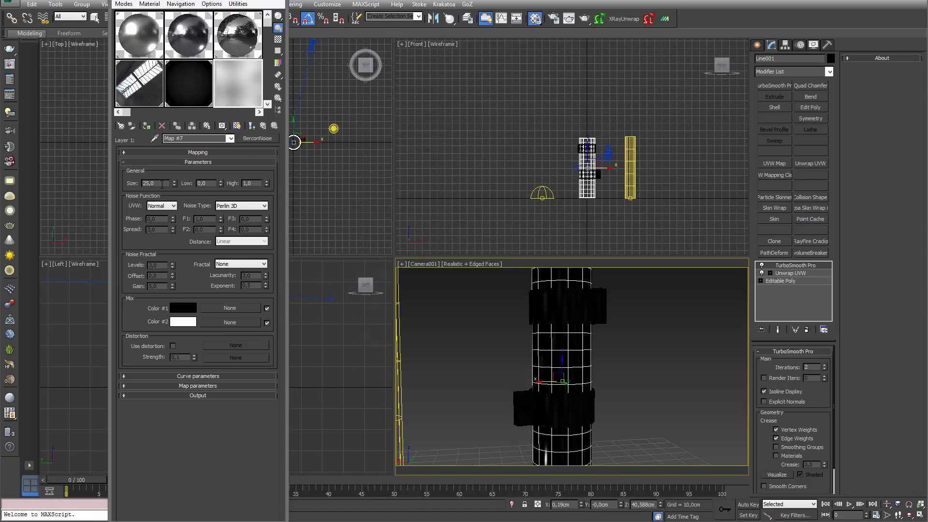
{"action": "left_click", "coordinate": [192, 153]}
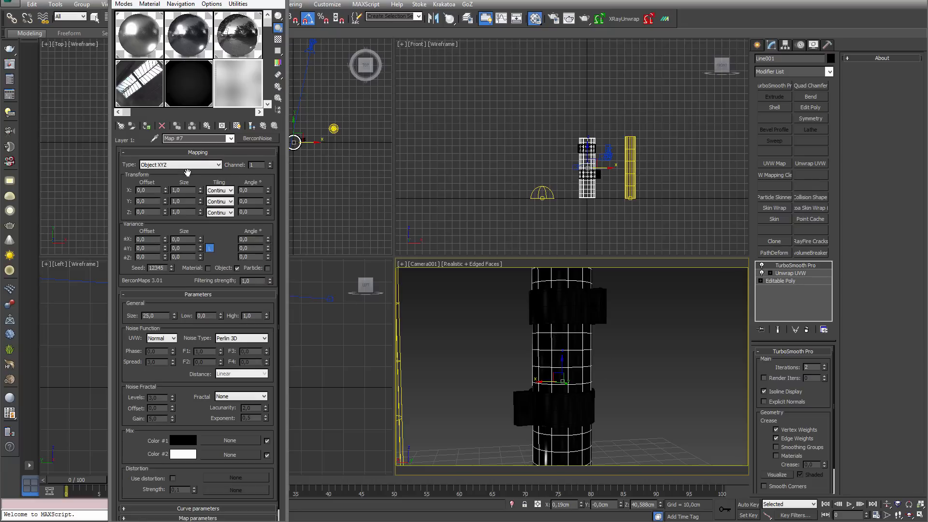
{"action": "left_click", "coordinate": [186, 166]}
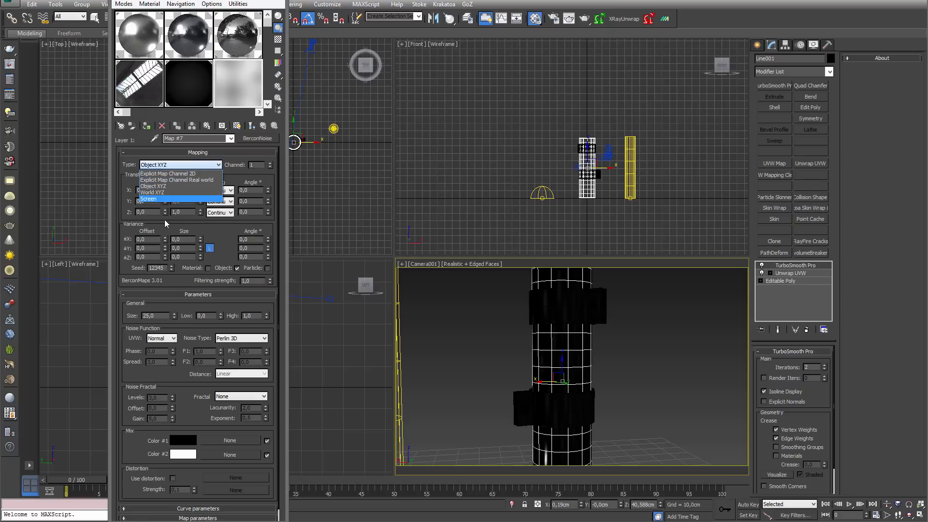
{"action": "left_click", "coordinate": [179, 181]}
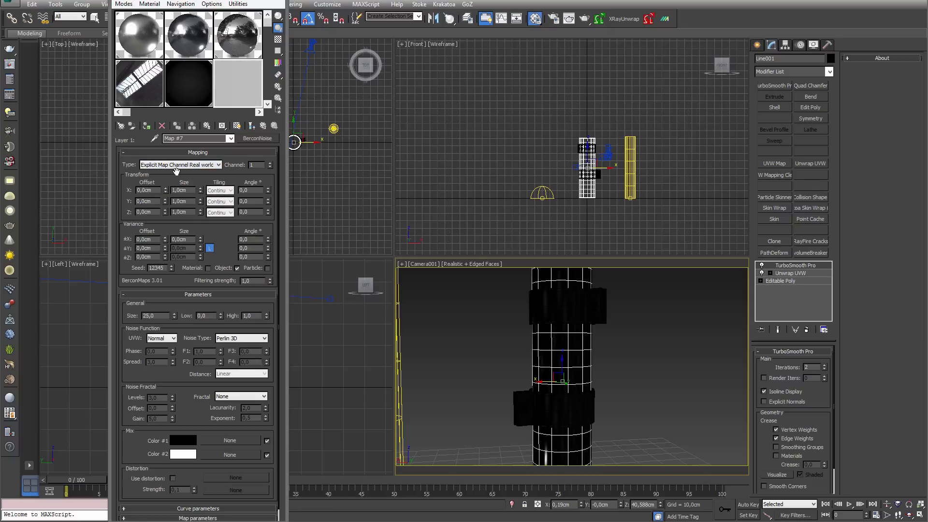
{"action": "left_click", "coordinate": [178, 166]}
{"action": "left_click", "coordinate": [181, 174]}
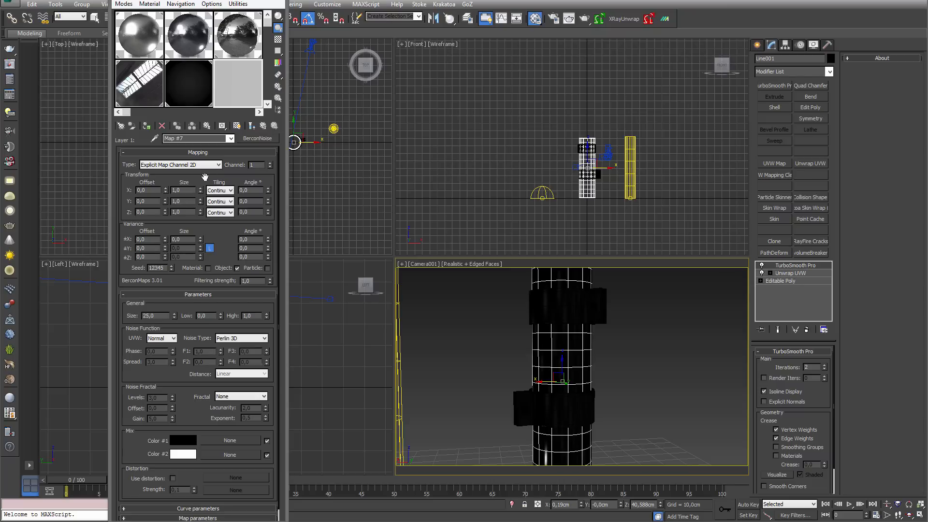
Set the Layer 1 noise size to 0,005 and its mapping size to 3 in X and 0,008 in Y.
{"action": "double_click", "coordinate": [160, 316]}
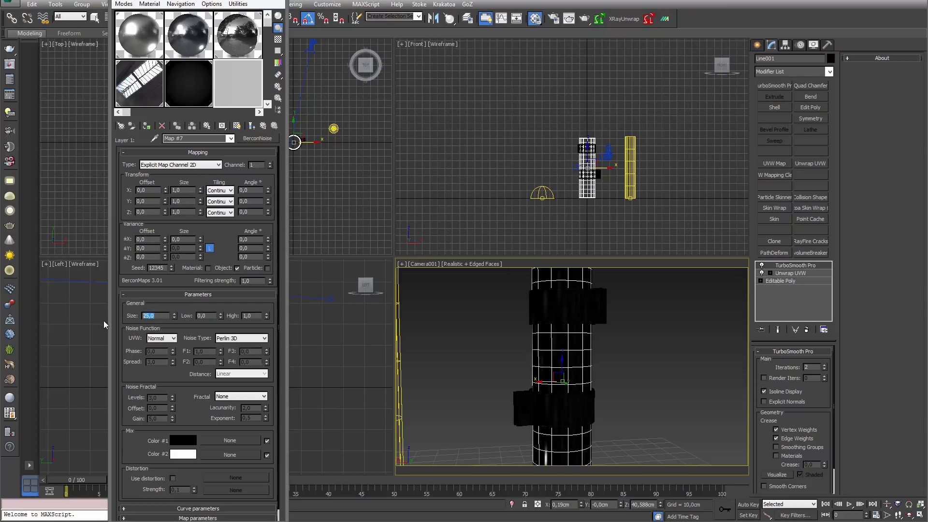
{"action": "type", "text": "0,005"}
{"action": "key", "text": "Return"}
{"action": "double_click", "coordinate": [178, 190]}
{"action": "type", "text": "4"}
{"action": "key", "text": "Return"}
{"action": "double_click", "coordinate": [186, 202]}
{"action": "type", "text": "0,008"}
{"action": "key", "text": "Return"}
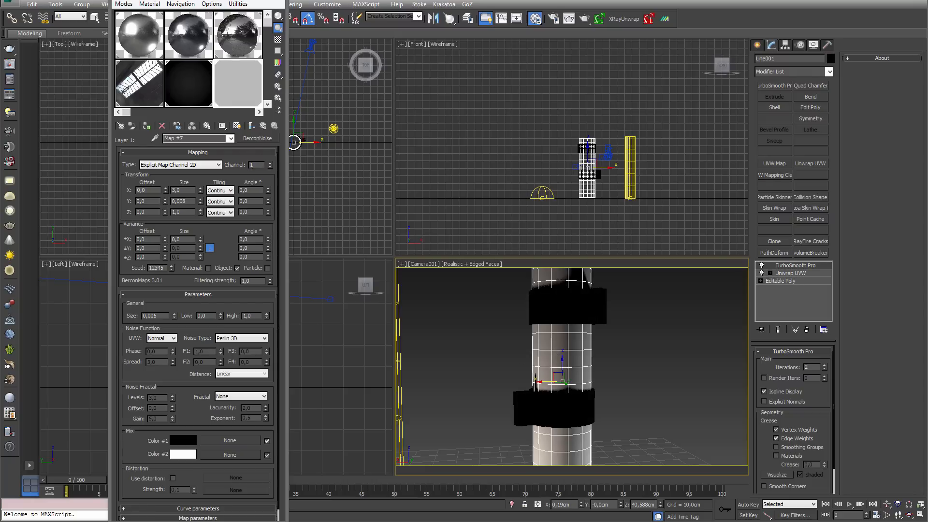
Show the noise map in the viewport and change the camera view to a perspective close-up of the pipe.
{"action": "left_click", "coordinate": [237, 126]}
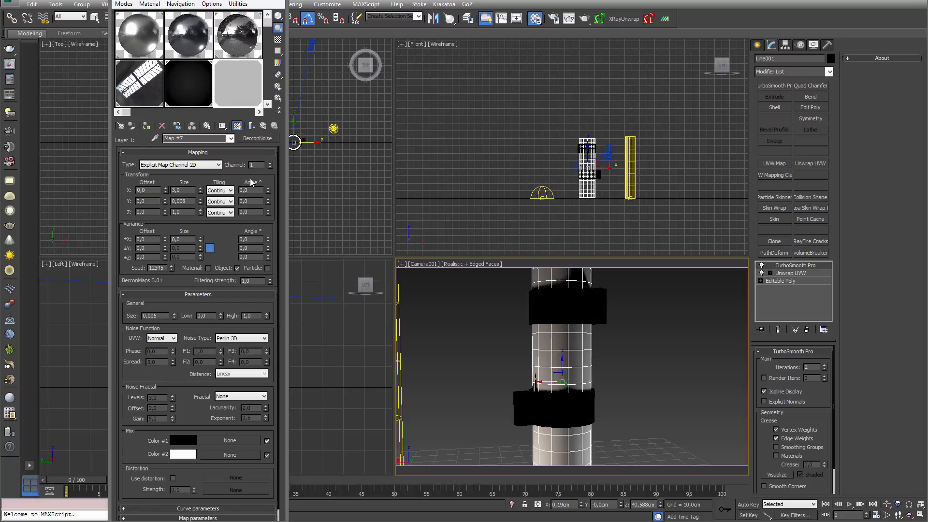
{"action": "left_click", "coordinate": [505, 363]}
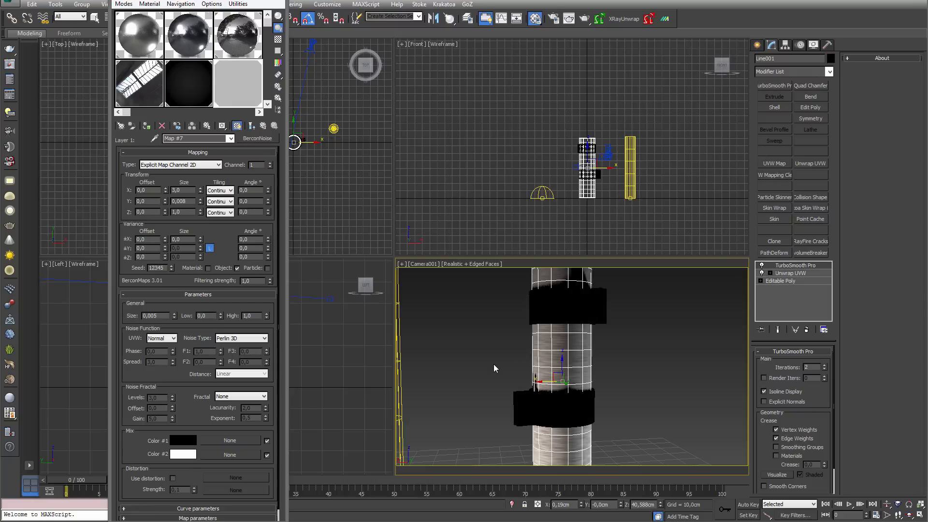
{"action": "left_click", "coordinate": [402, 264]}
{"action": "left_click", "coordinate": [423, 264]}
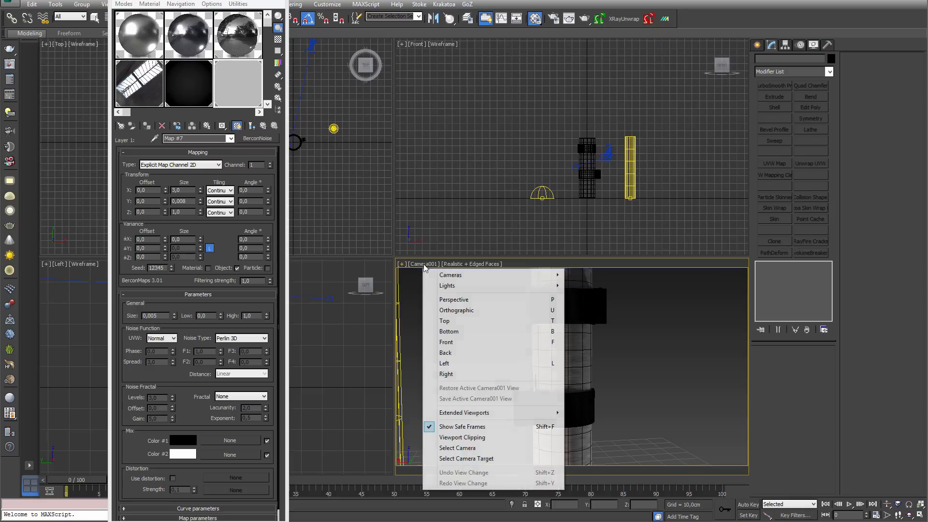
{"action": "left_click", "coordinate": [463, 300]}
{"action": "middle_click_drag", "start_coordinate": [535, 332], "coordinate": [506, 358]}
{"action": "scroll", "coordinate": [505, 357], "scroll_direction": "up", "scroll_amount": 6}
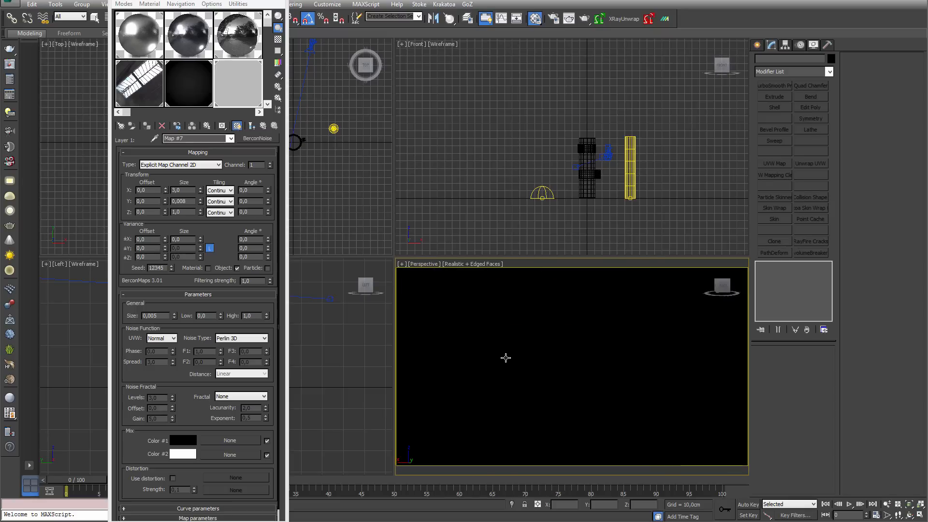
{"action": "scroll", "coordinate": [508, 358], "scroll_direction": "down", "scroll_amount": 1}
{"action": "scroll", "coordinate": [508, 358], "scroll_direction": "down", "scroll_amount": 3}
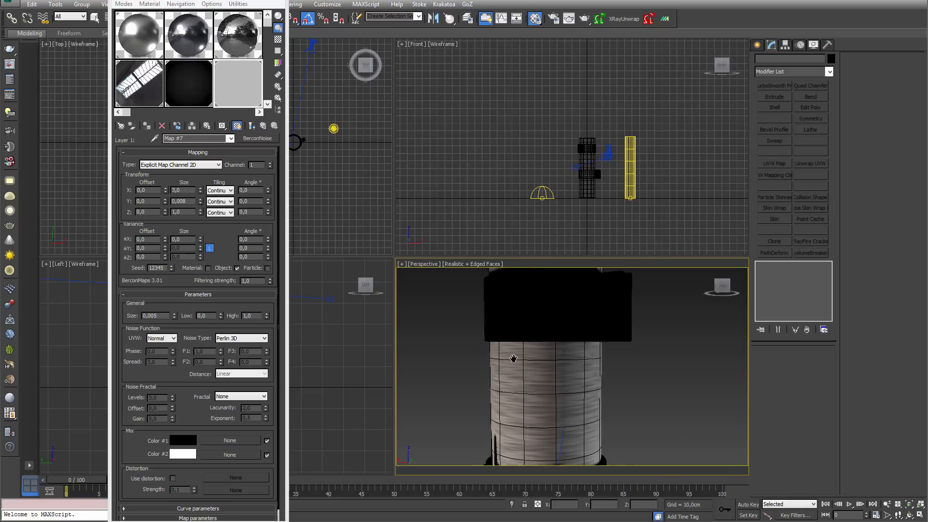
Set the noise map's filtering strength to 0,001 and inspect the sharpened brush lines on the pipe.
{"action": "left_click", "coordinate": [247, 280]}
{"action": "type", "text": "0,0"}
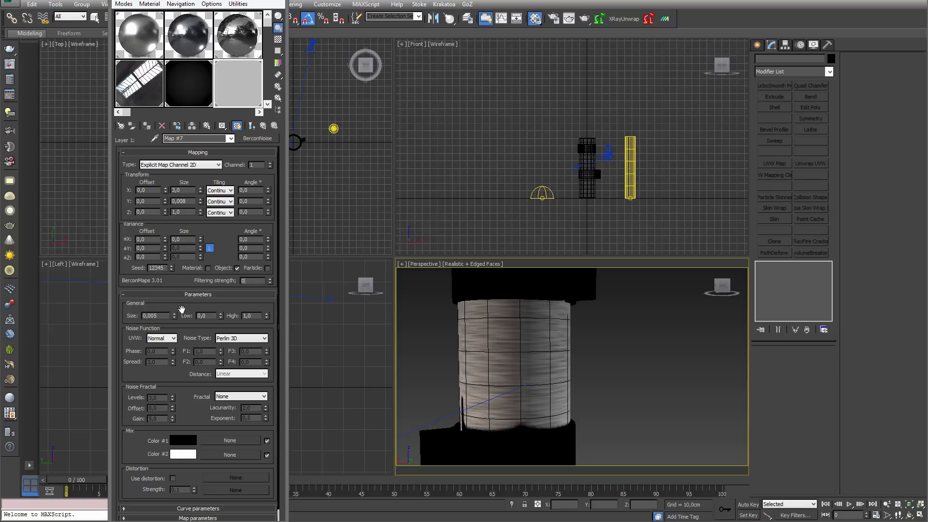
{"action": "key", "text": "Return"}
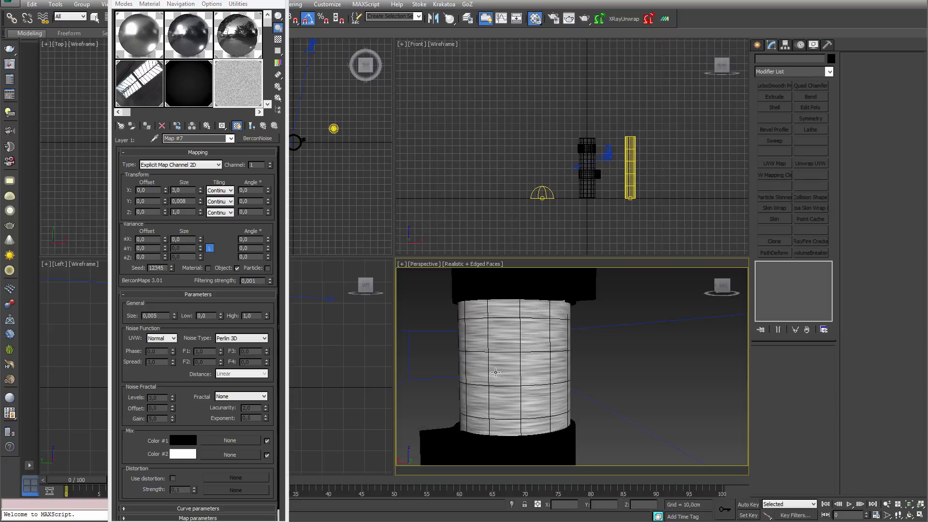
{"action": "middle_click_drag", "start_coordinate": [496, 372], "coordinate": [518, 375]}
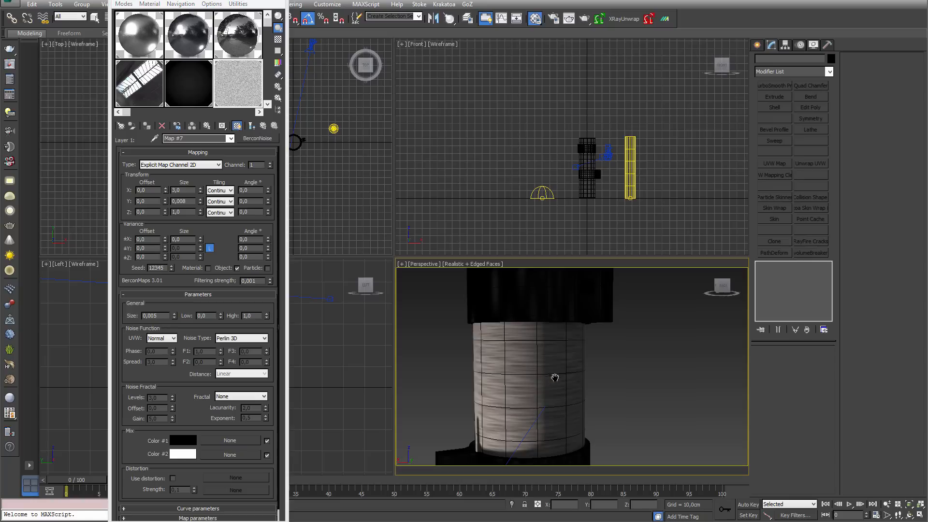
{"action": "middle_click_drag", "start_coordinate": [544, 385], "coordinate": [562, 366]}
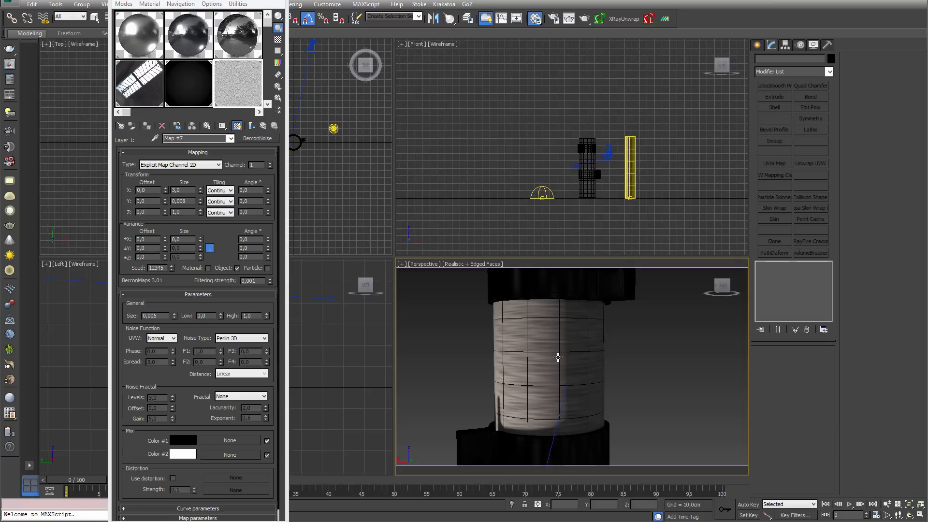
Duplicate Layer 1 of the Composite map and set the Layer 2 noise offset to 10 in X and 3 in Y.
{"action": "left_click", "coordinate": [263, 127]}
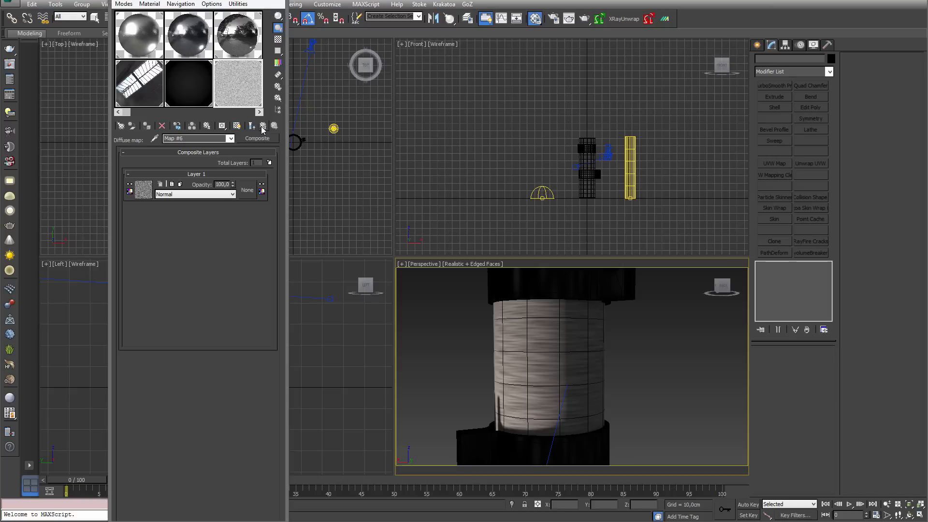
{"action": "left_click", "coordinate": [181, 185]}
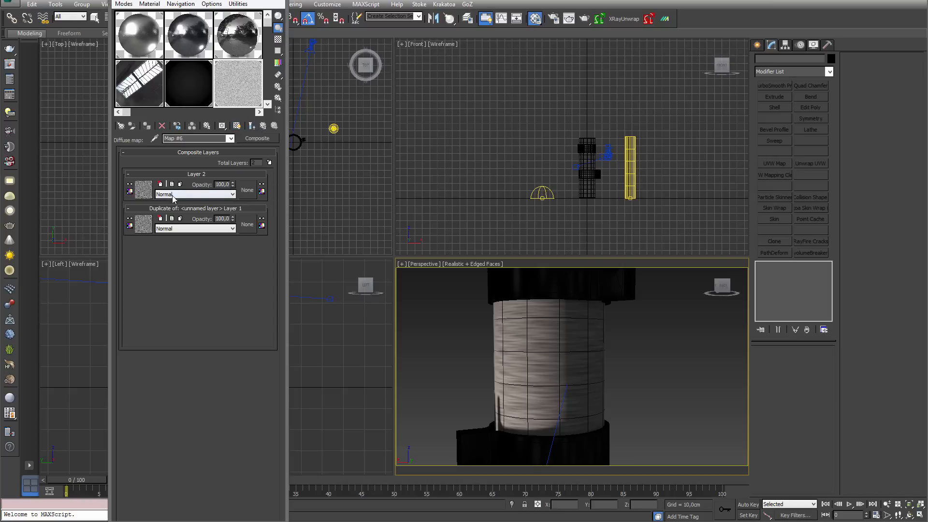
{"action": "left_click", "coordinate": [143, 190]}
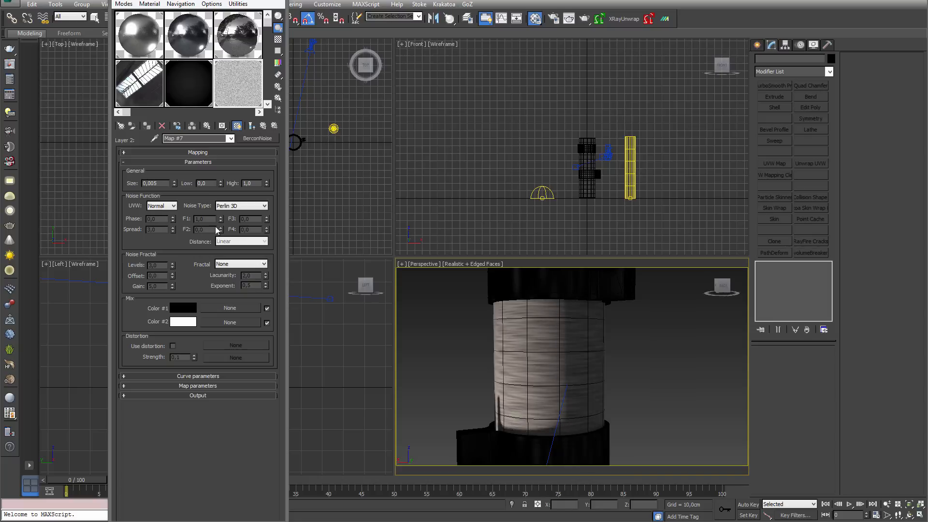
{"action": "left_click", "coordinate": [199, 153]}
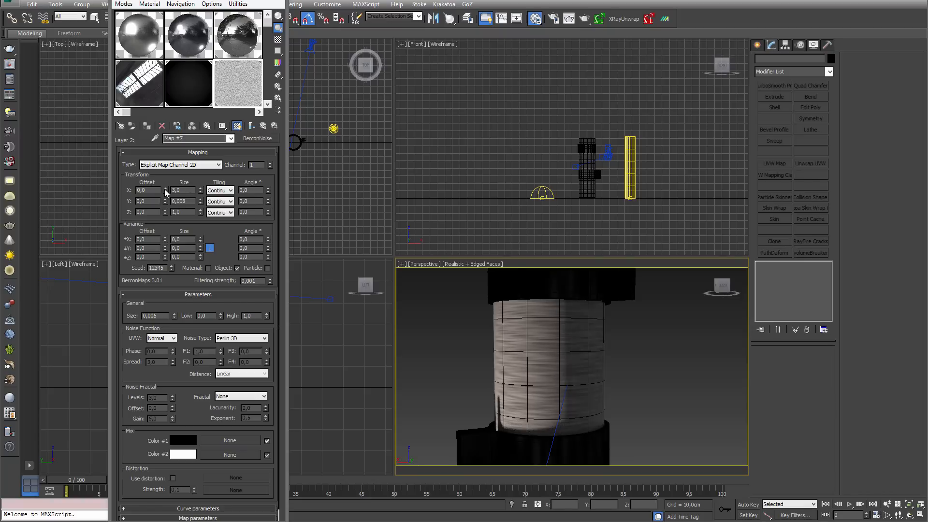
{"action": "double_click", "coordinate": [145, 190]}
{"action": "type", "text": "10"}
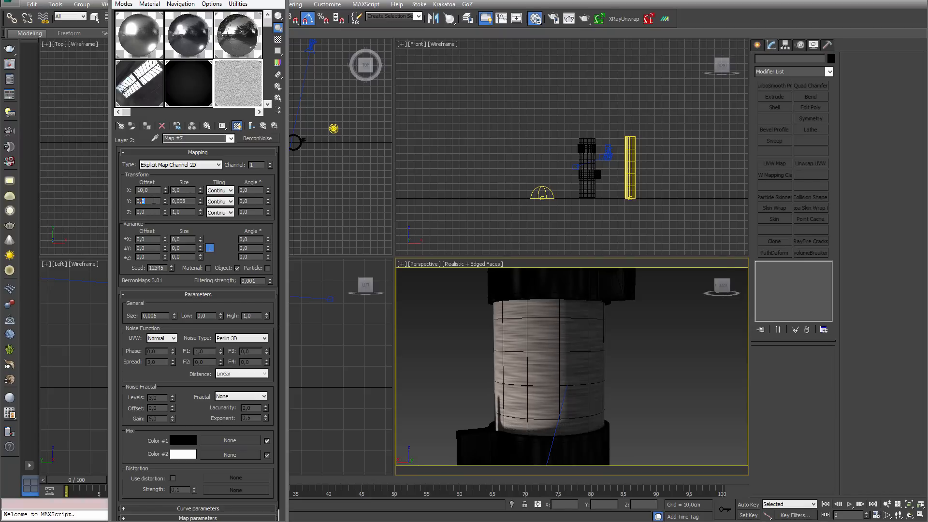
{"action": "type", "text": "3"}
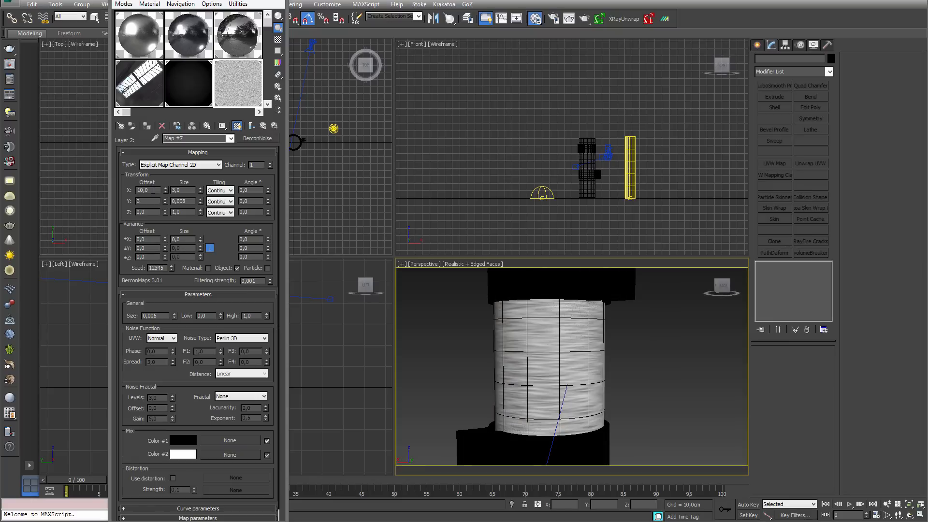
Set the Layer 2 noise mapping angle to 45 in both X and Y.
{"action": "double_click", "coordinate": [254, 190]}
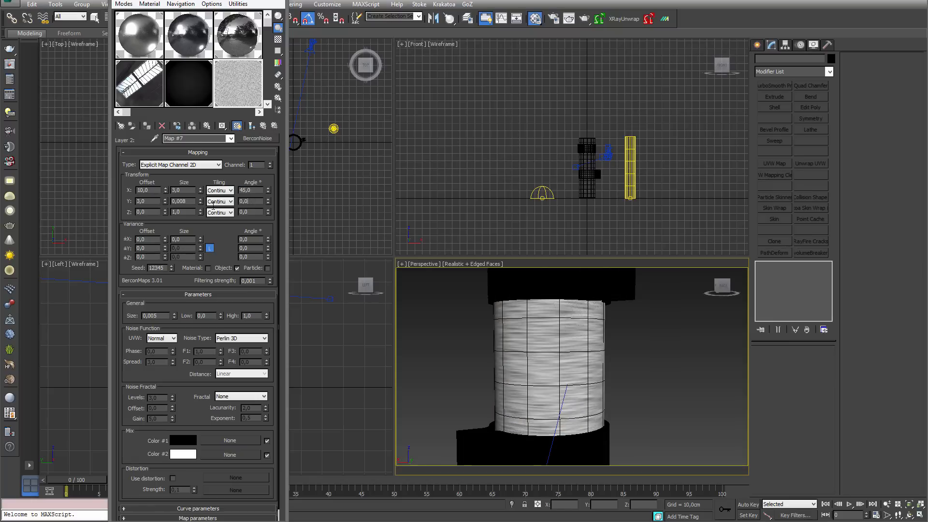
{"action": "double_click", "coordinate": [255, 202]}
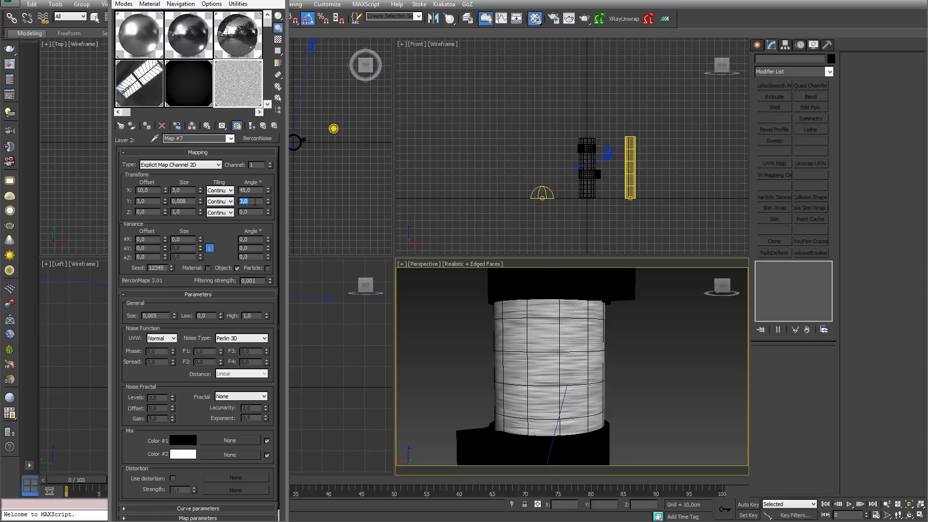
{"action": "type", "text": "45"}
{"action": "key", "text": "Return"}
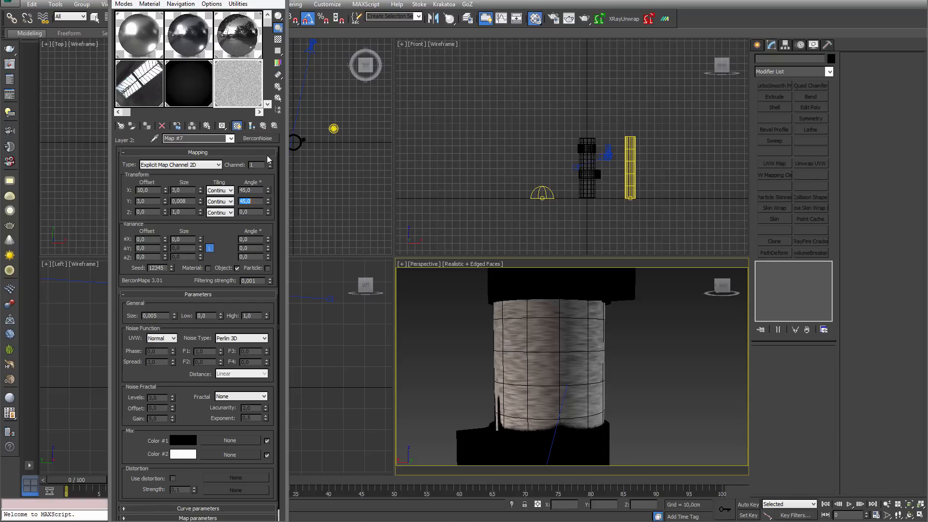
Load a BerconNoise map into the Layer 2 mask and set its mapping type to Explicit Map Channel 2D.
{"action": "left_click", "coordinate": [264, 127]}
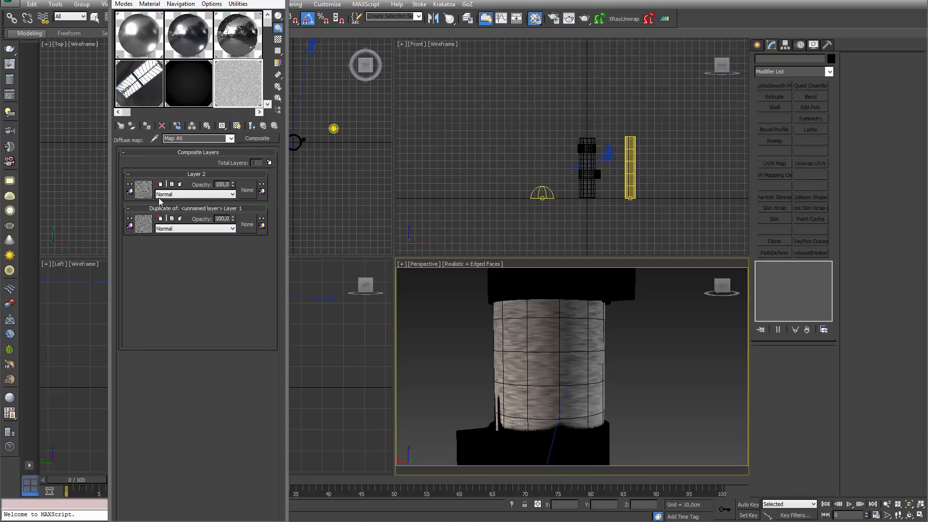
{"action": "left_click", "coordinate": [247, 187]}
{"action": "double_click", "coordinate": [369, 171]}
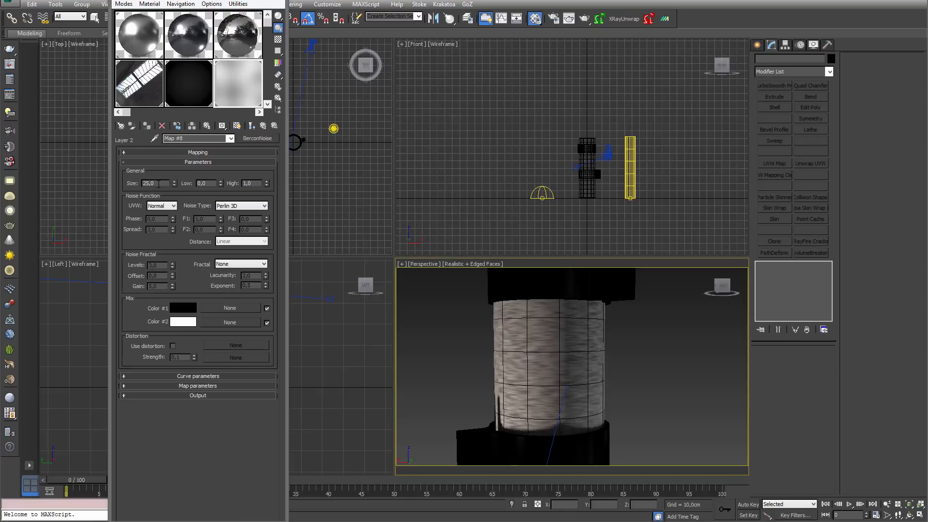
{"action": "left_click", "coordinate": [191, 153]}
{"action": "left_click", "coordinate": [196, 165]}
{"action": "left_click", "coordinate": [198, 183]}
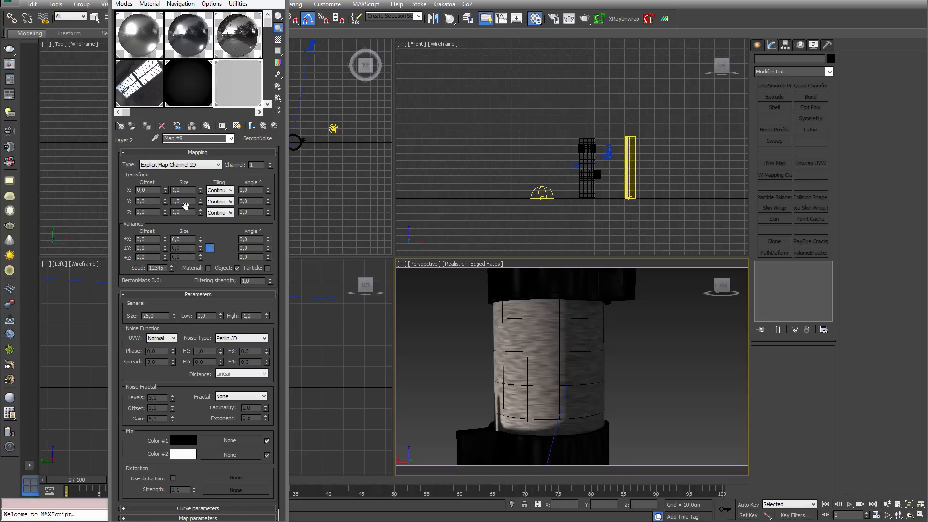
Set the mask noise size to 0,01 and check the pattern in an enlarged map preview.
{"action": "double_click", "coordinate": [151, 316]}
{"action": "type", "text": "0,01"}
{"action": "key", "text": "Return"}
{"action": "left_click", "coordinate": [192, 384]}
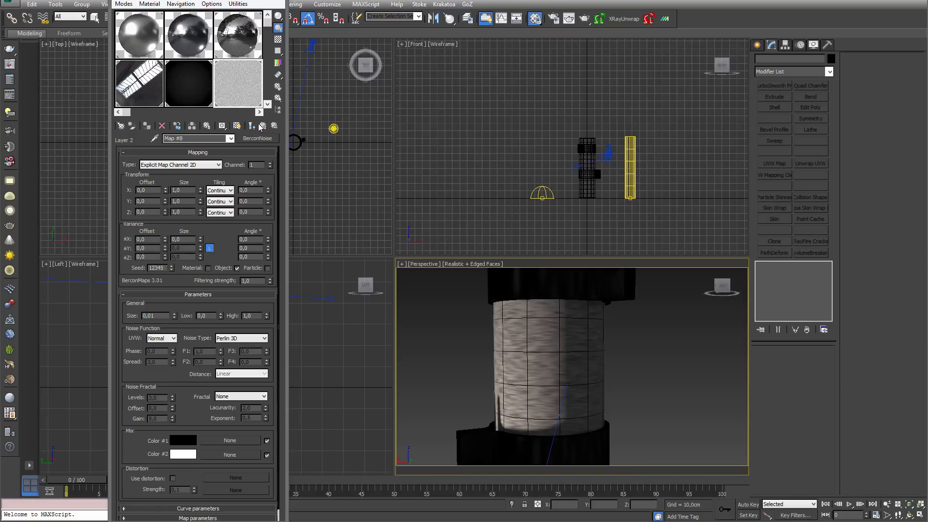
{"action": "double_click", "coordinate": [245, 93]}
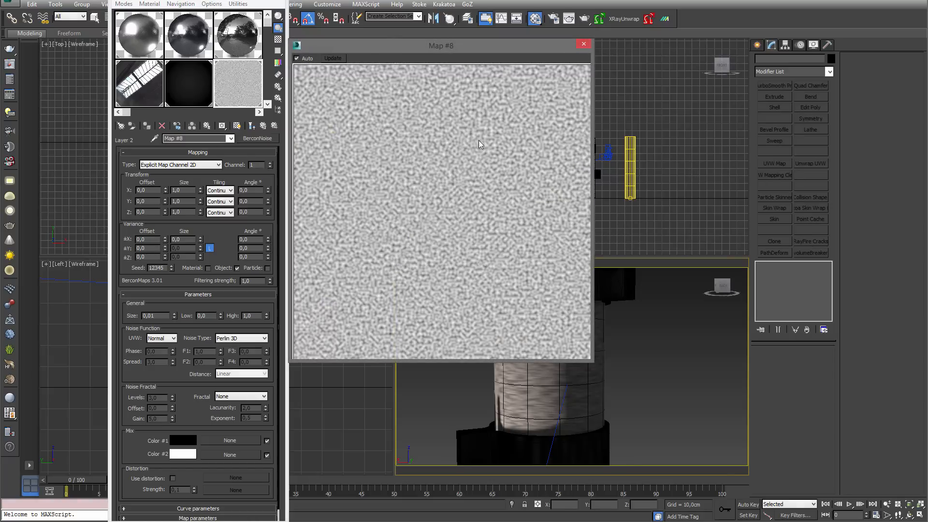
{"action": "left_click", "coordinate": [583, 45]}
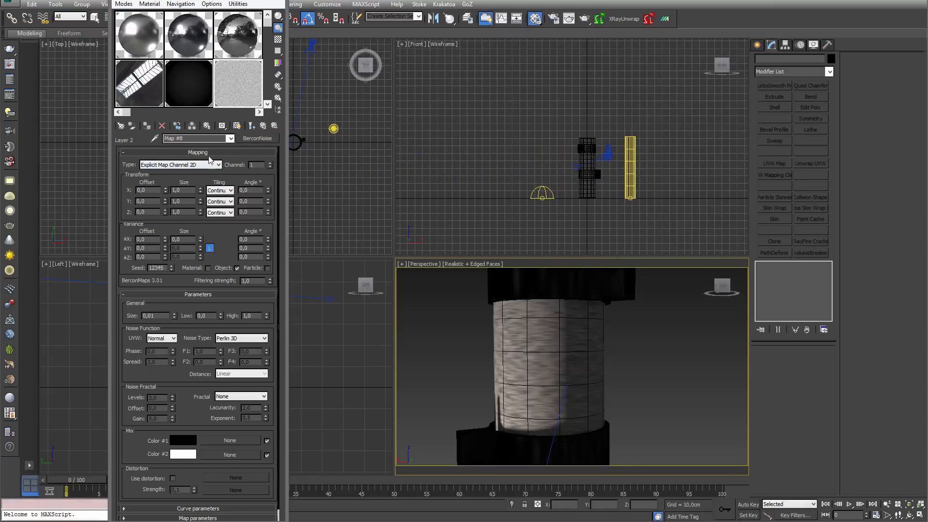
Preview the Layer 2 mask noise on the pipe, and restore the full material's display in the viewport.
{"action": "left_click", "coordinate": [199, 165]}
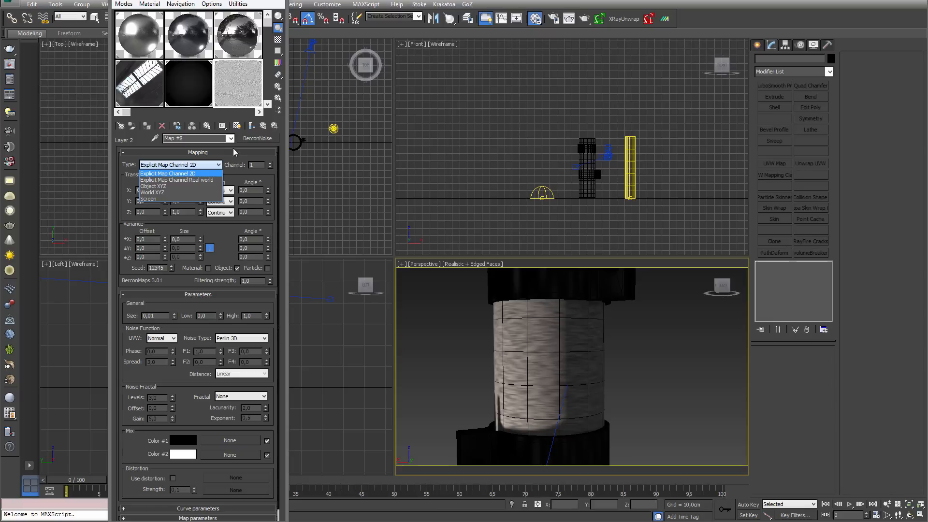
{"action": "left_click", "coordinate": [197, 166]}
{"action": "left_click", "coordinate": [237, 126]}
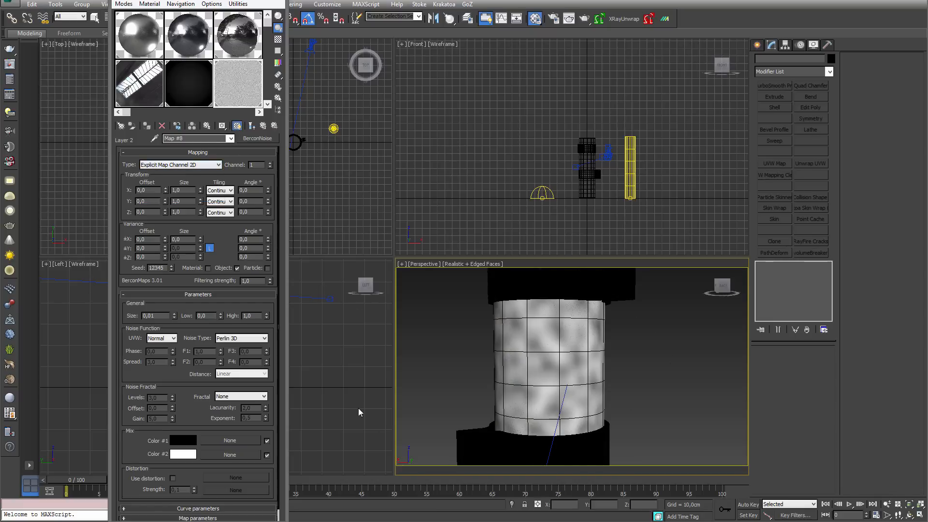
{"action": "left_click", "coordinate": [251, 127]}
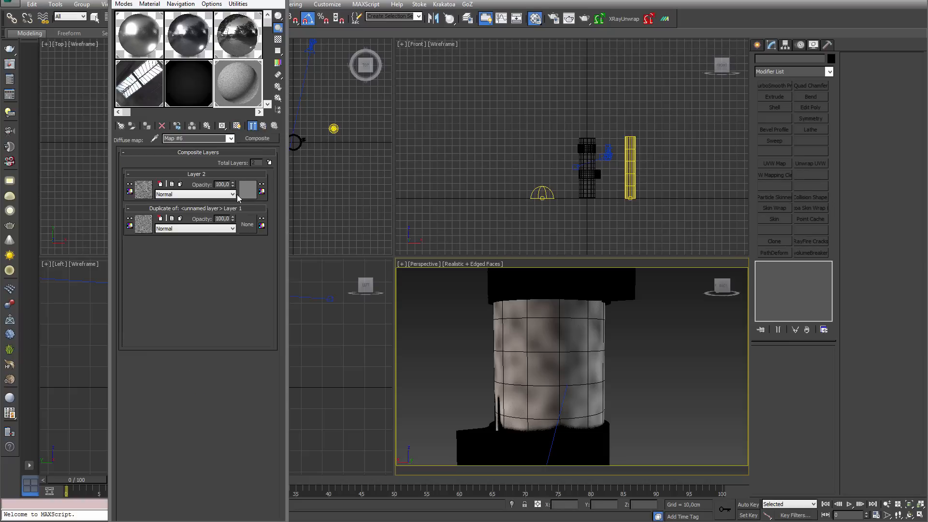
{"action": "left_click", "coordinate": [253, 127]}
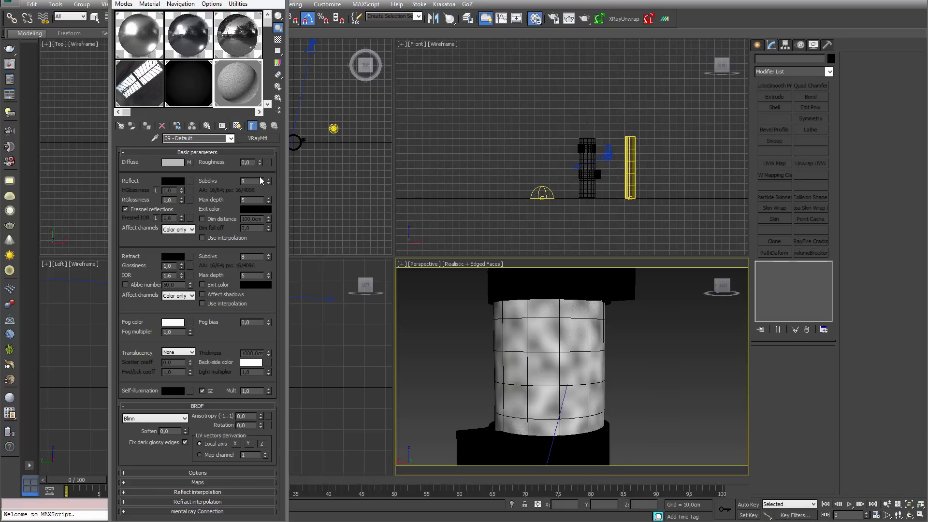
{"action": "left_click", "coordinate": [238, 126]}
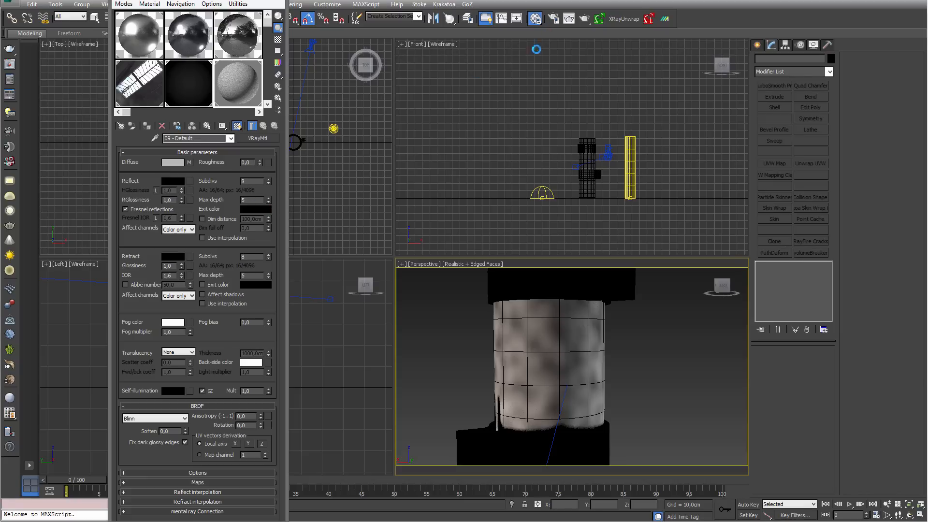
Render the pipe close-up with V-Ray, inspect the brushed diffuse texture, and close the frame buffer.
{"action": "left_click", "coordinate": [584, 18]}
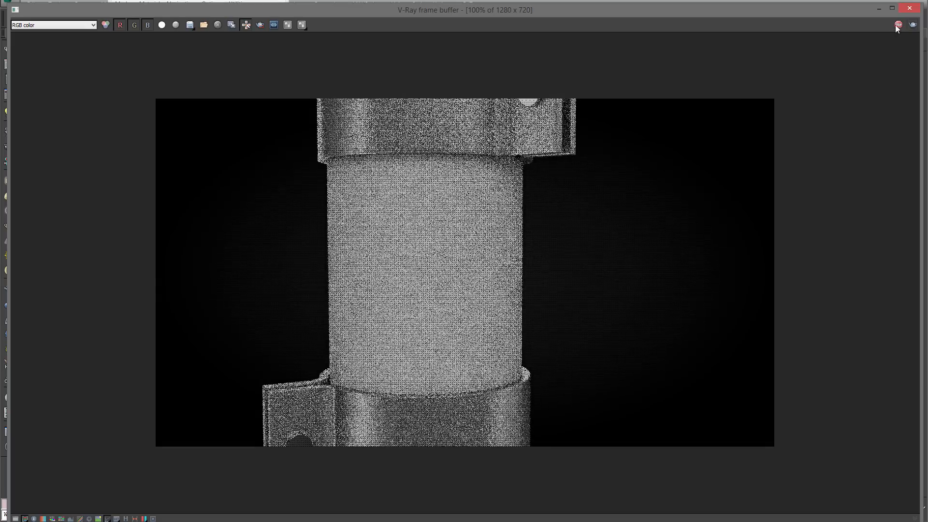
{"action": "left_click_drag", "start_coordinate": [923, 3], "coordinate": [667, 135]}
{"action": "left_click_drag", "start_coordinate": [394, 135], "coordinate": [570, 67]}
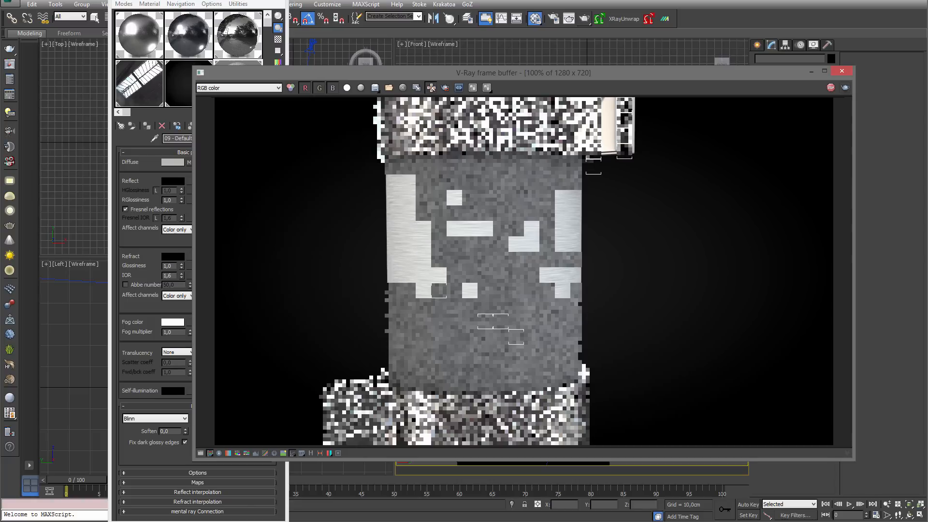
{"action": "left_click", "coordinate": [842, 71]}
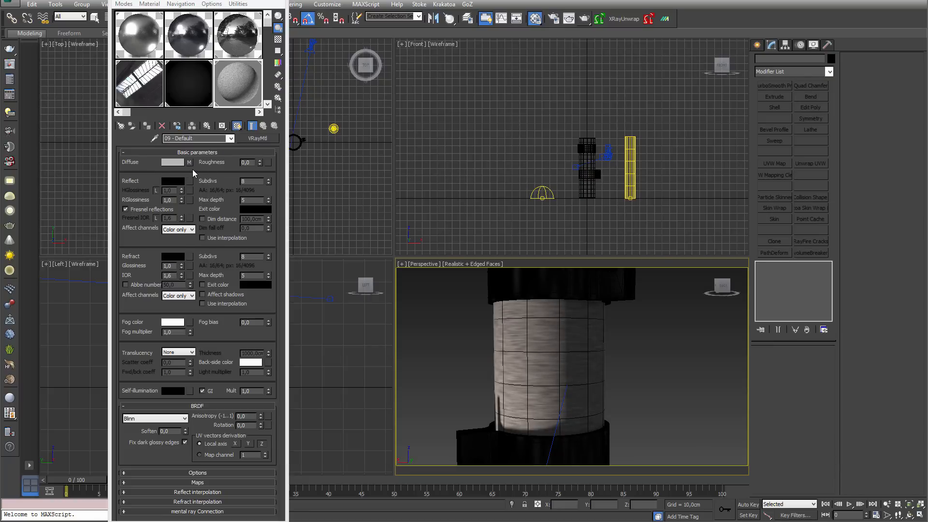
Load a Composite map into the material's reflection and a Color Correction map into its Layer 1.
{"action": "left_click", "coordinate": [190, 197]}
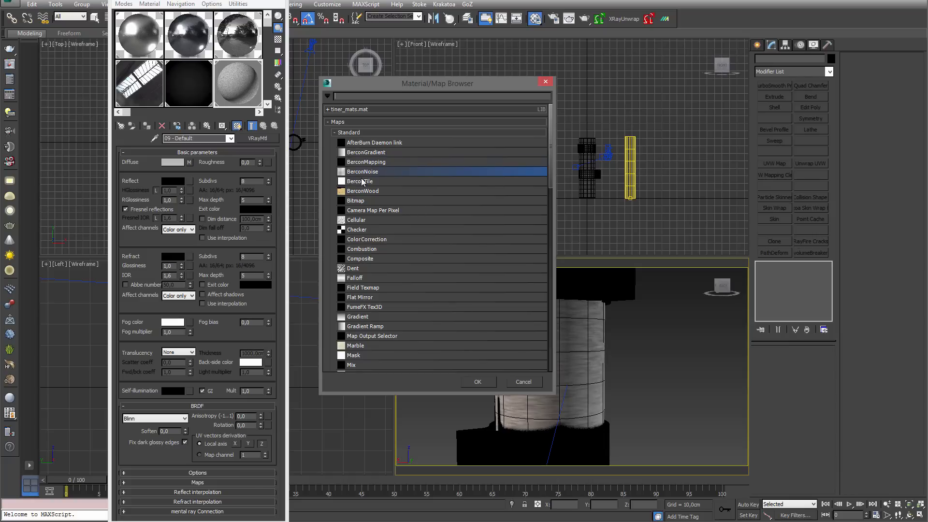
{"action": "double_click", "coordinate": [361, 258]}
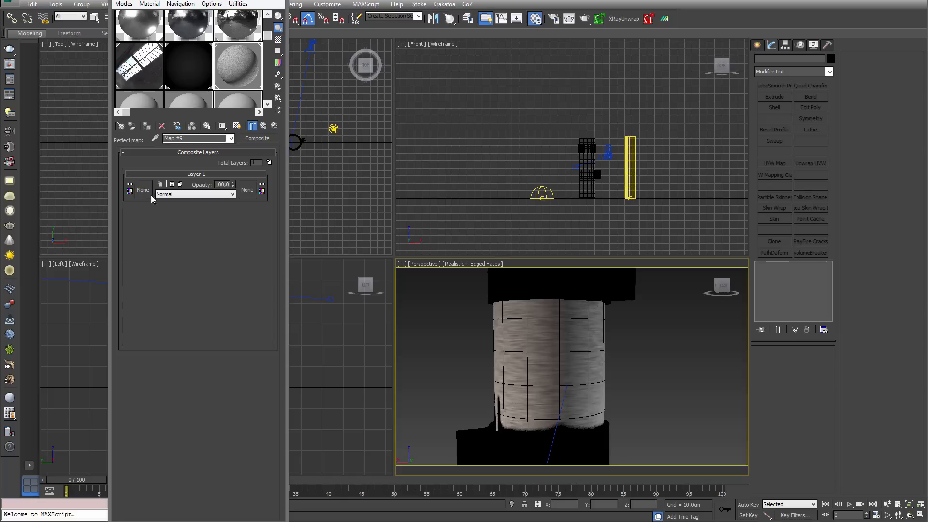
{"action": "left_click_drag", "start_coordinate": [269, 25], "coordinate": [270, 17]}
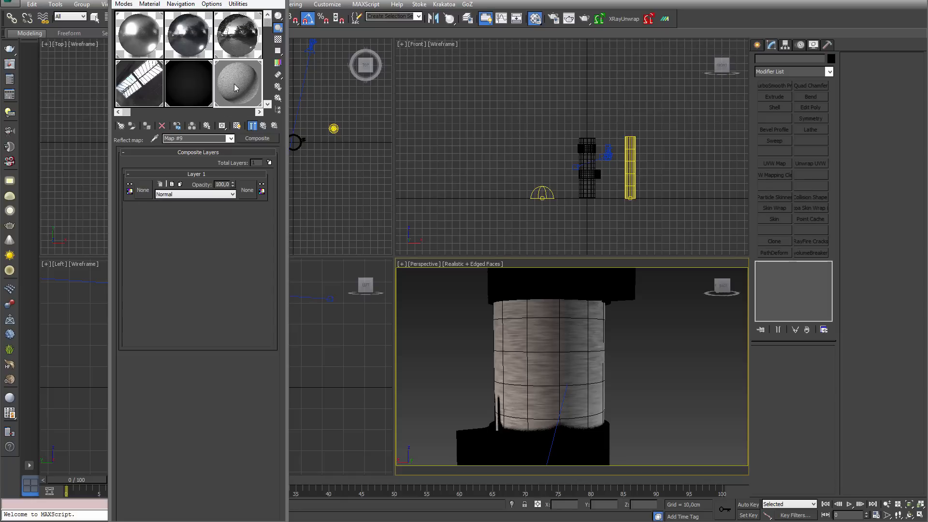
{"action": "left_click", "coordinate": [143, 190]}
{"action": "left_click", "coordinate": [545, 82]}
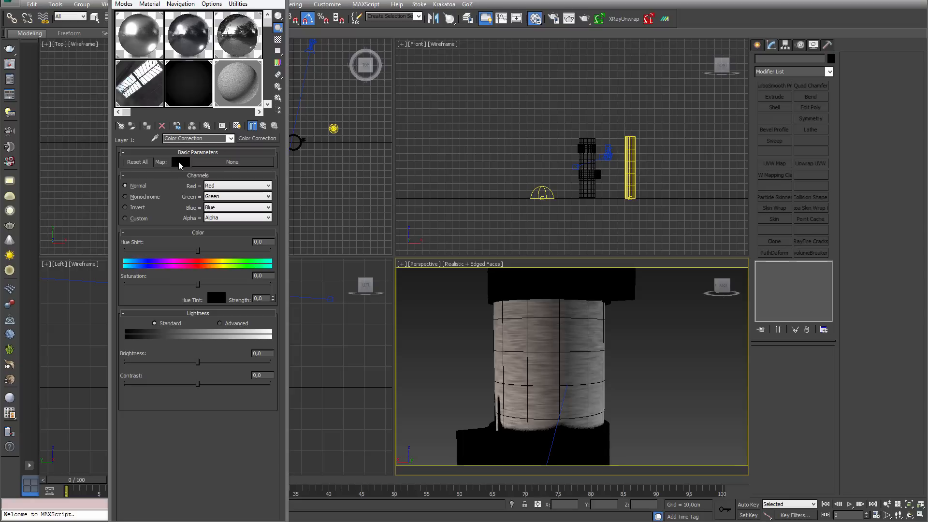
Set the Color Correction base color to a pale blue with red 0,882, green 0,945 and blue 1,0.
{"action": "left_click", "coordinate": [180, 163]}
{"action": "left_click", "coordinate": [579, 165]}
{"action": "left_click", "coordinate": [252, 127]}
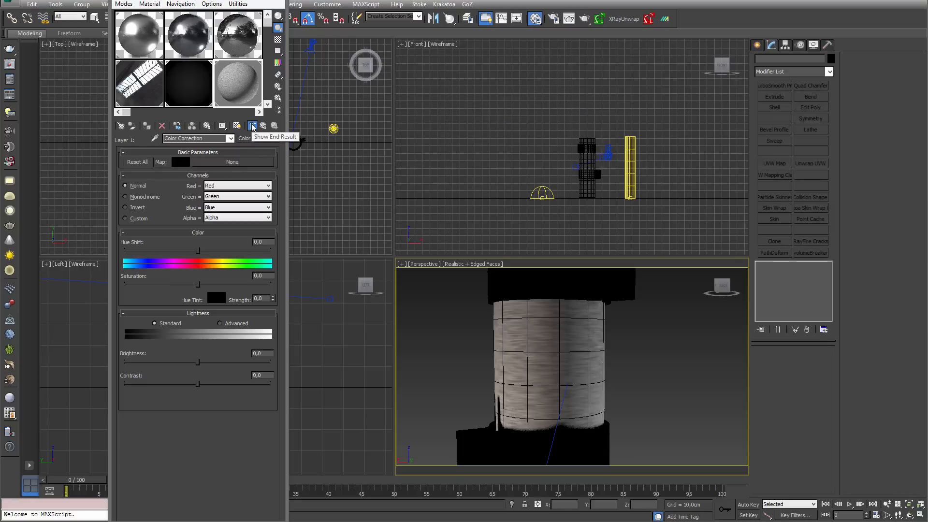
{"action": "left_click", "coordinate": [181, 163]}
{"action": "left_click_drag", "start_coordinate": [421, 101], "coordinate": [432, 79]}
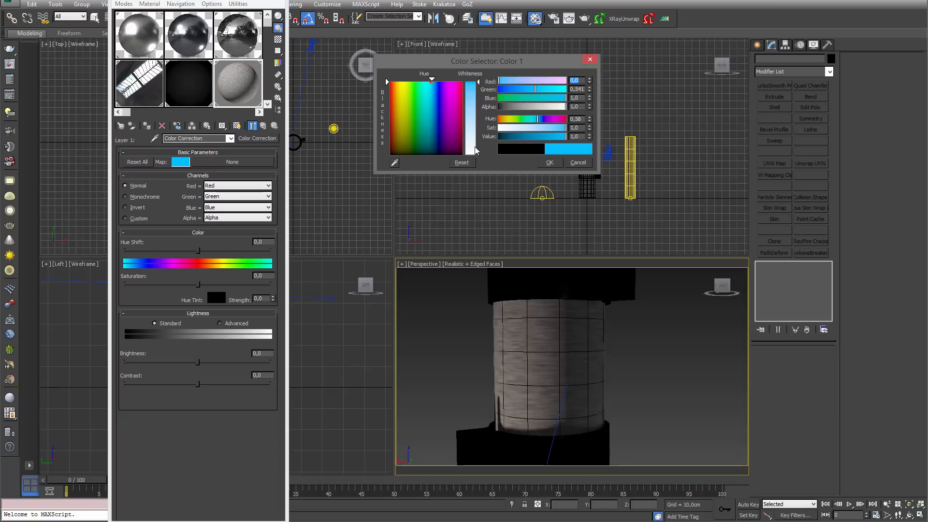
{"action": "left_click", "coordinate": [476, 148]}
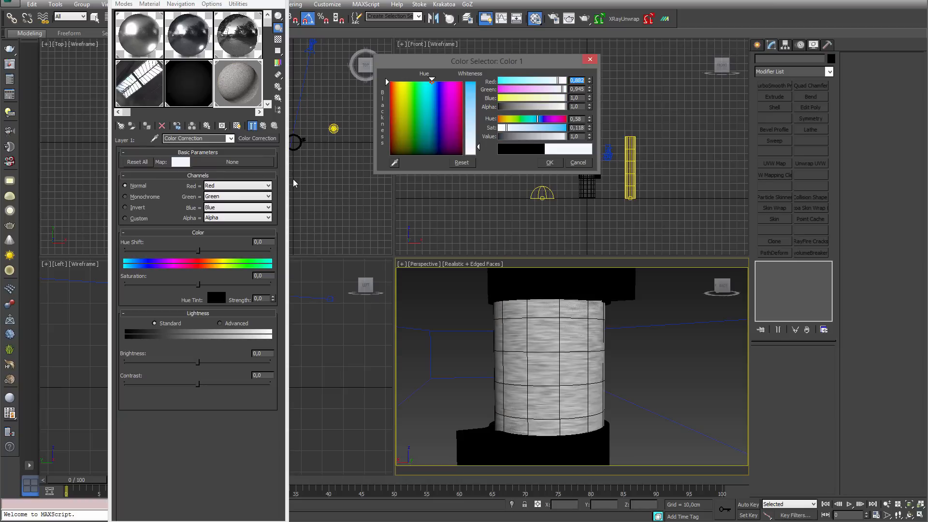
{"action": "key", "text": "Return"}
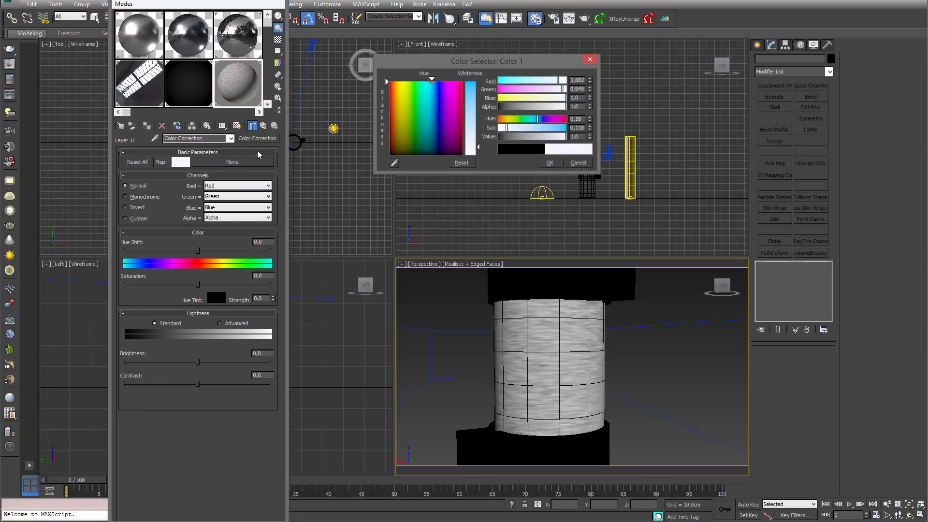
Return to the reflection's Composite map and add a second layer to it.
{"action": "left_click", "coordinate": [251, 127]}
{"action": "left_click", "coordinate": [263, 126]}
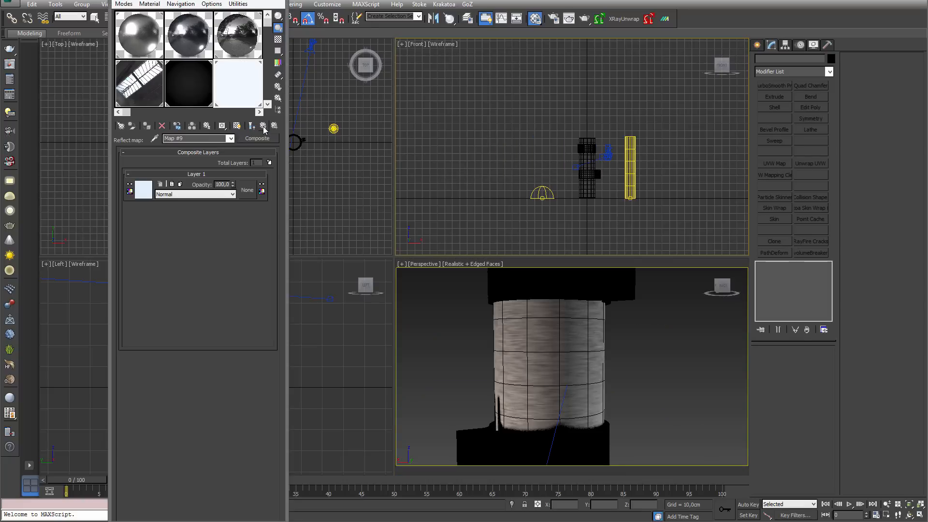
{"action": "left_click", "coordinate": [264, 127]}
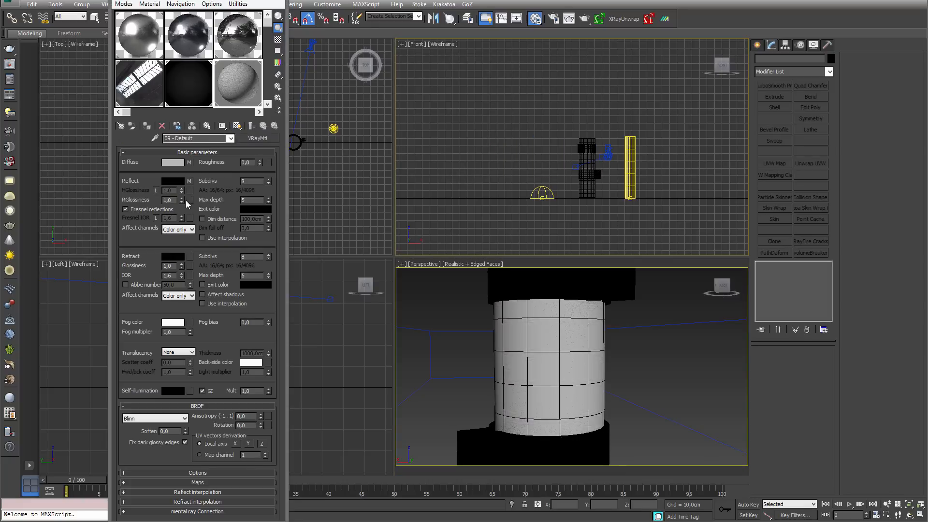
{"action": "left_click", "coordinate": [189, 181]}
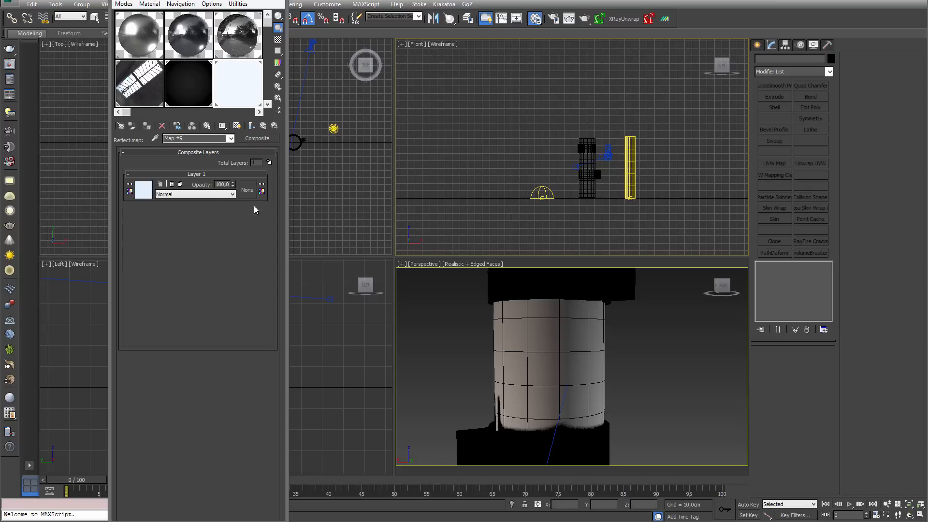
{"action": "left_click", "coordinate": [269, 163]}
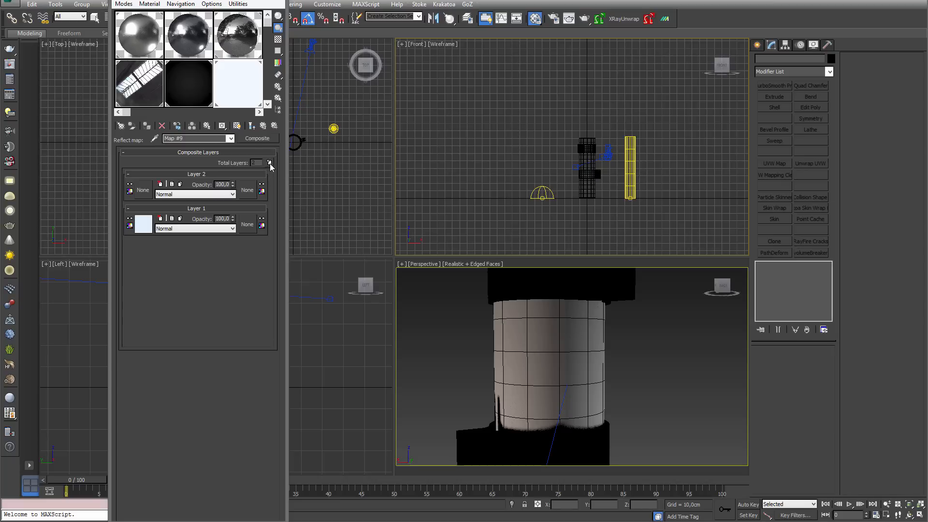
Copy the diffuse Composite map and paste it as a copy into Layer 2 of the reflection's Composite map.
{"action": "left_click", "coordinate": [262, 127]}
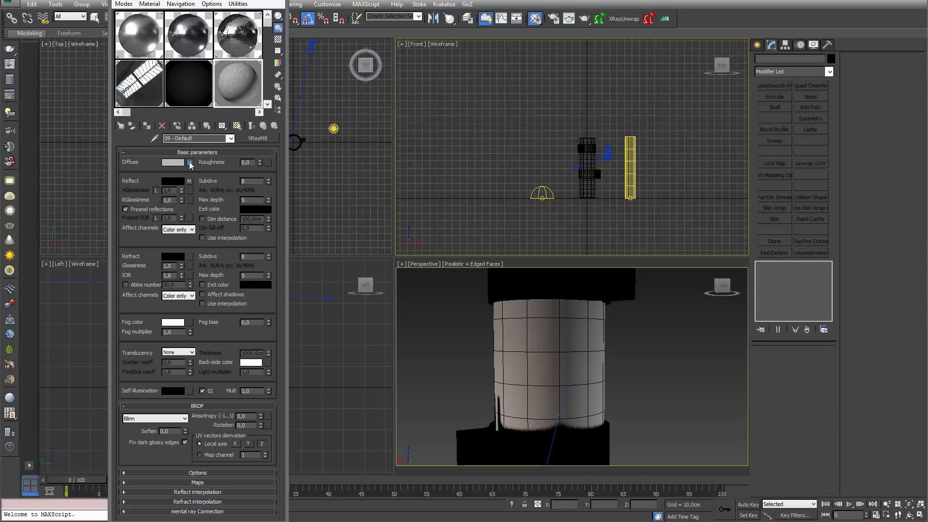
{"action": "left_click", "coordinate": [217, 191]}
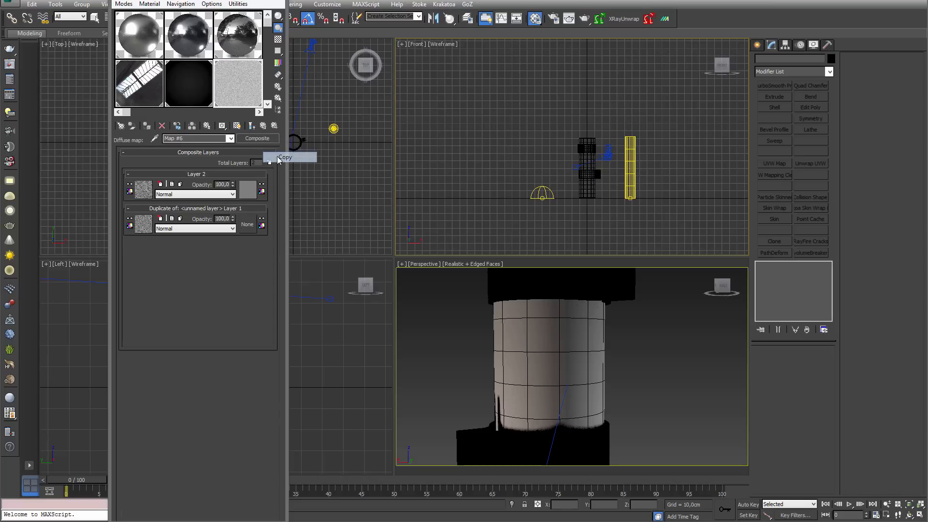
{"action": "left_click", "coordinate": [263, 127]}
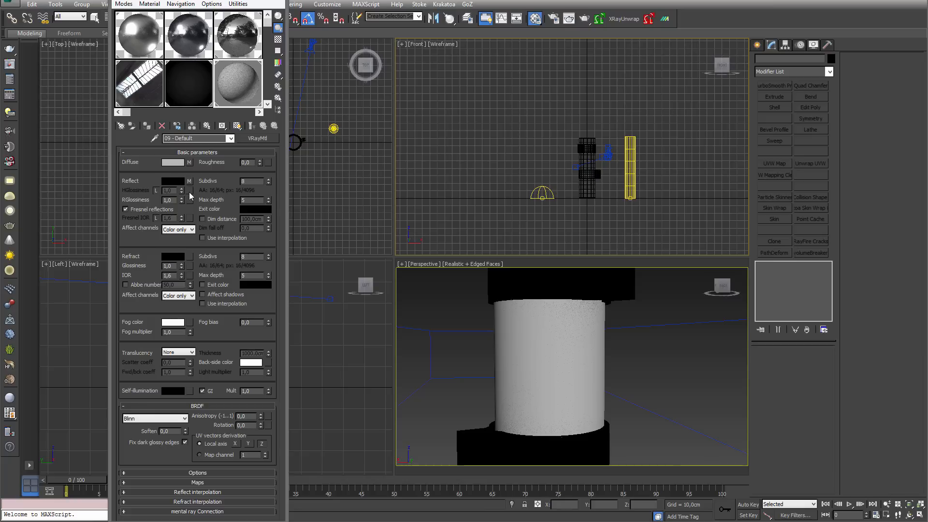
{"action": "left_click", "coordinate": [189, 181]}
{"action": "right_click", "coordinate": [144, 190]}
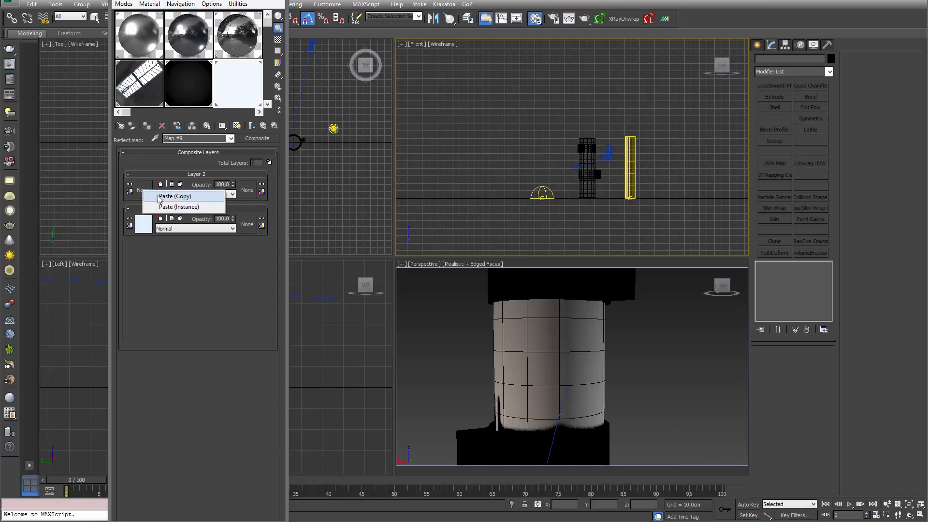
{"action": "left_click", "coordinate": [173, 195]}
{"action": "left_click", "coordinate": [144, 190]}
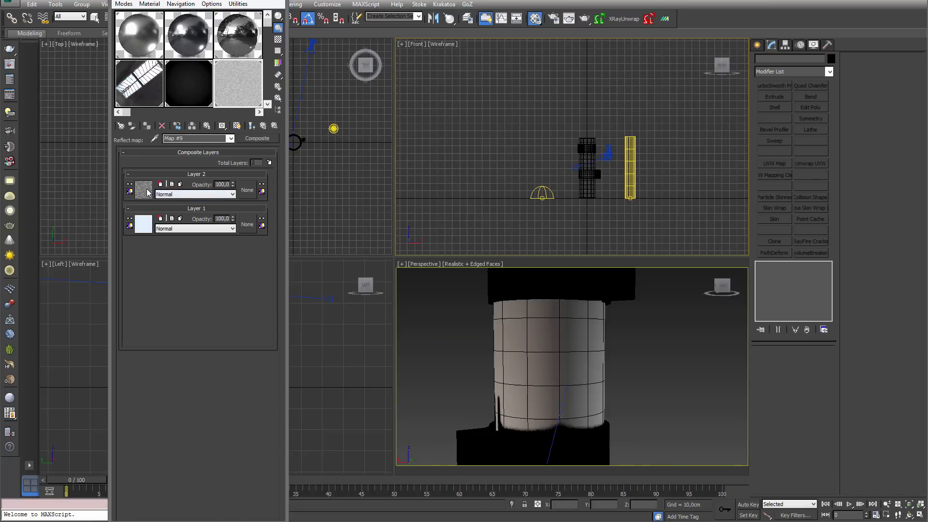
{"action": "left_click", "coordinate": [263, 127]}
{"action": "left_click", "coordinate": [264, 127]}
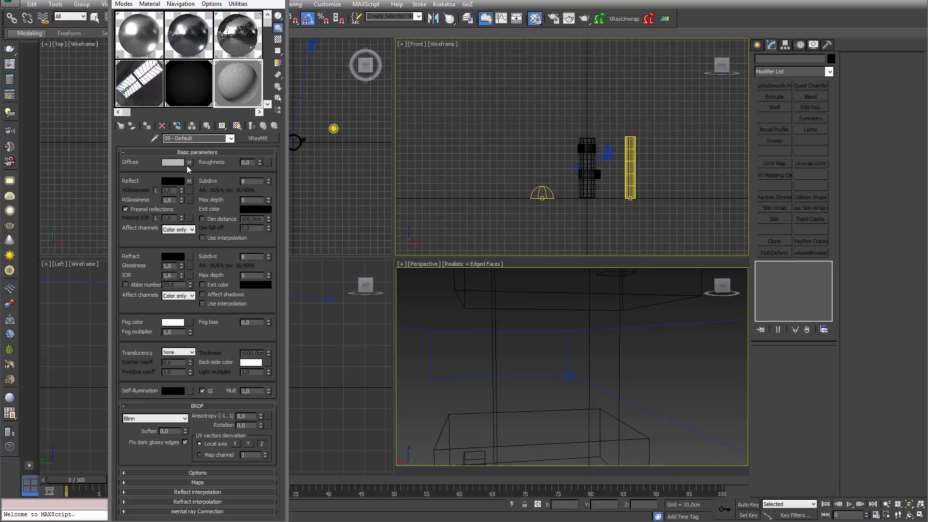
Clear the material's diffuse map and set its diffuse color to black with value 0.
{"action": "right_click", "coordinate": [188, 164]}
{"action": "left_click", "coordinate": [203, 204]}
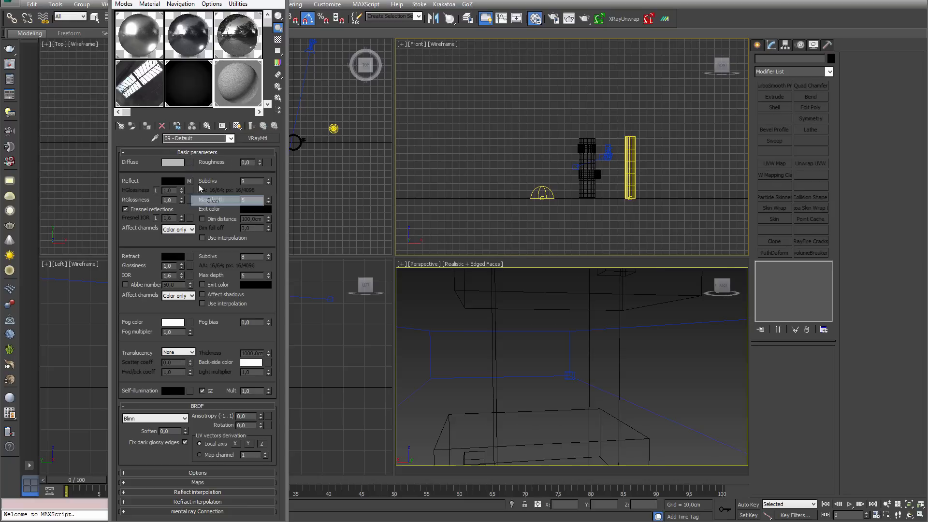
{"action": "left_click", "coordinate": [176, 163]}
{"action": "left_click_drag", "start_coordinate": [550, 129], "coordinate": [503, 129]}
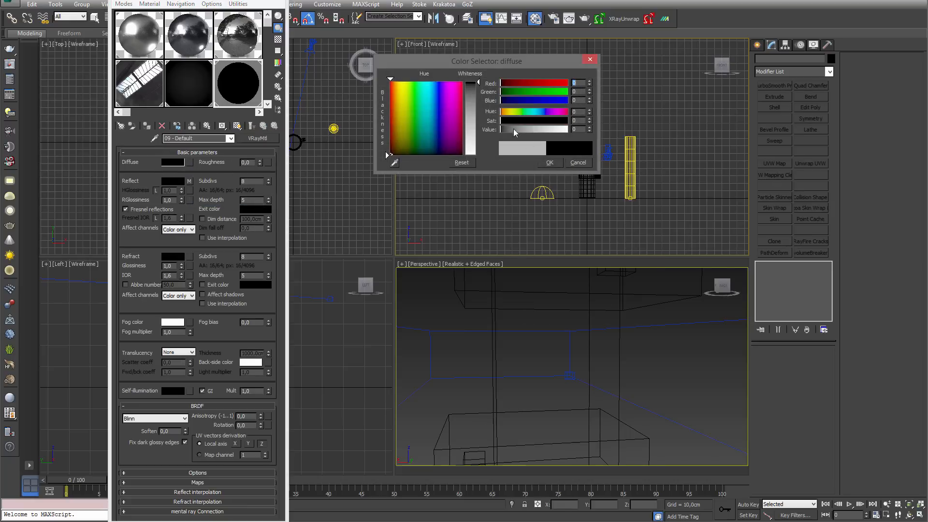
{"action": "left_click", "coordinate": [549, 163]}
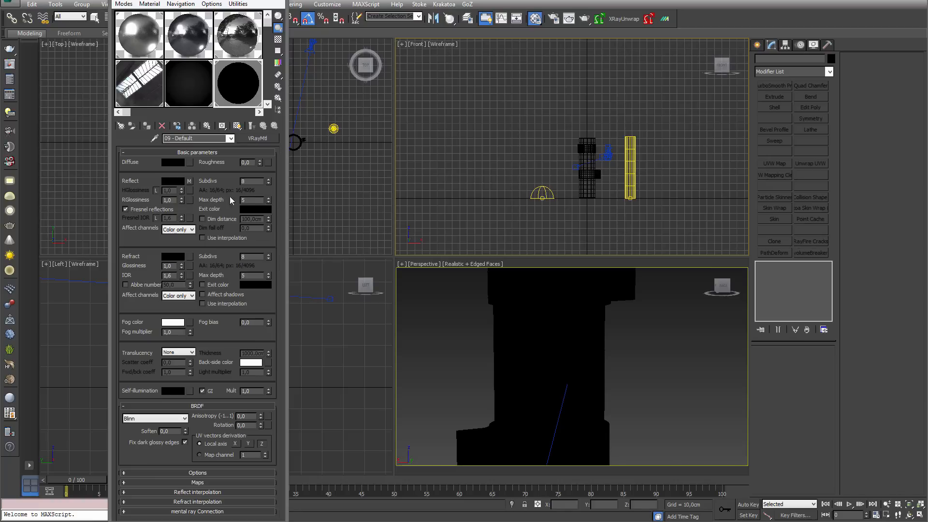
Set Layer 2 of the reflection's Composite map to 50 opacity and Multiply blending, checking the enlarged sample.
{"action": "left_click", "coordinate": [190, 180]}
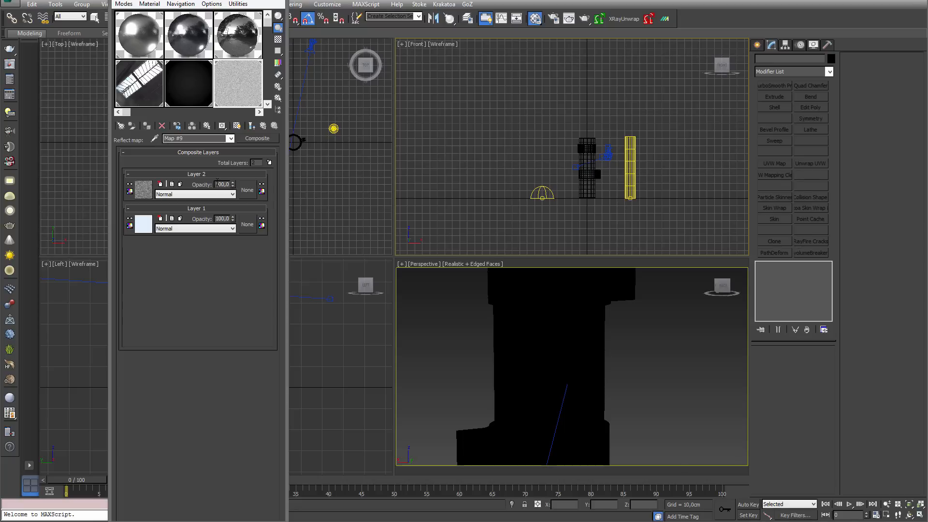
{"action": "double_click", "coordinate": [223, 185]}
{"action": "type", "text": "50"}
{"action": "key", "text": "Return"}
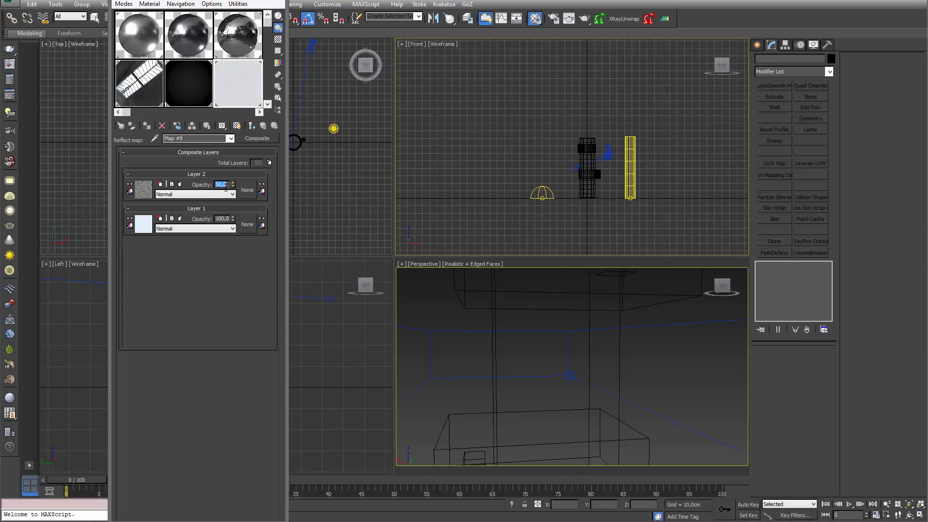
{"action": "double_click", "coordinate": [232, 77]}
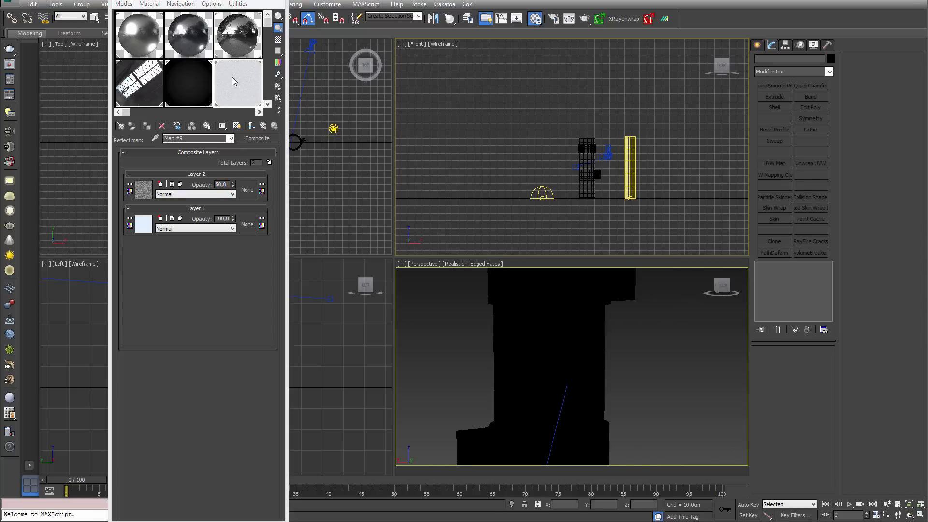
{"action": "left_click", "coordinate": [590, 44]}
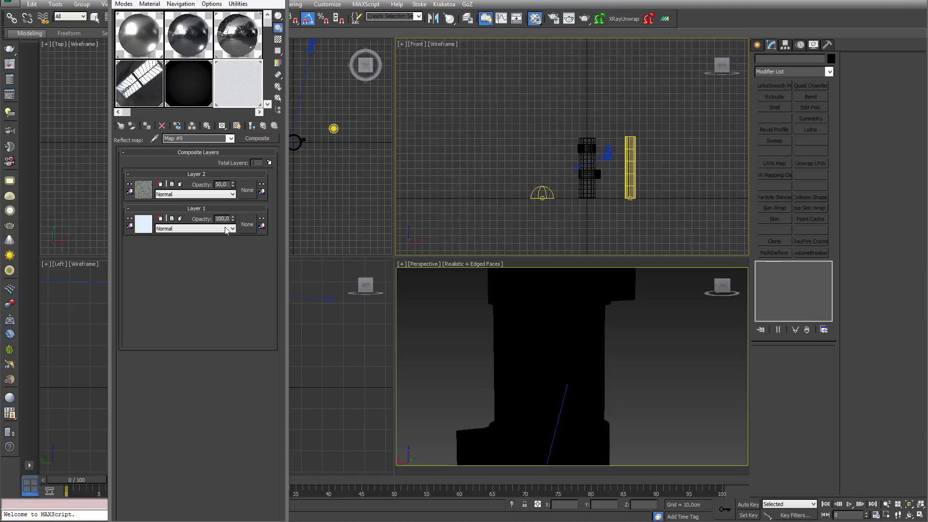
{"action": "left_click", "coordinate": [216, 194]}
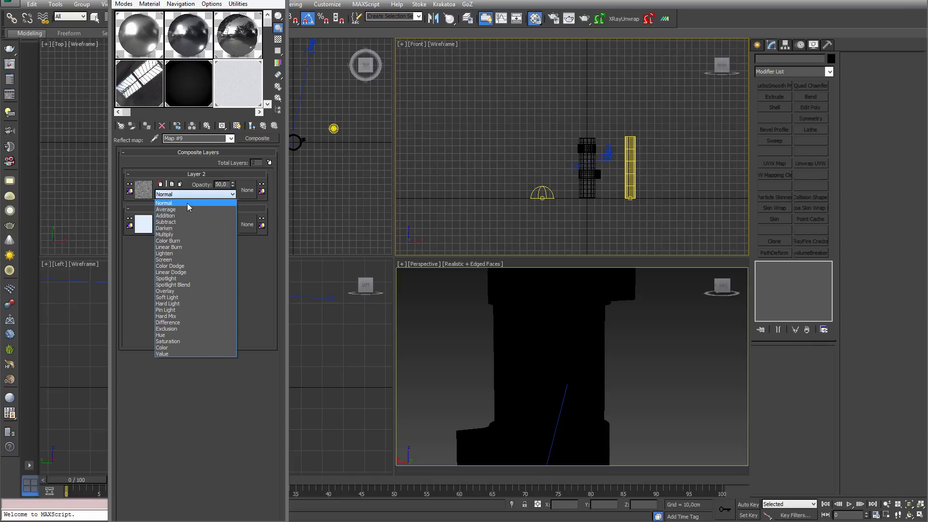
{"action": "left_click", "coordinate": [181, 234]}
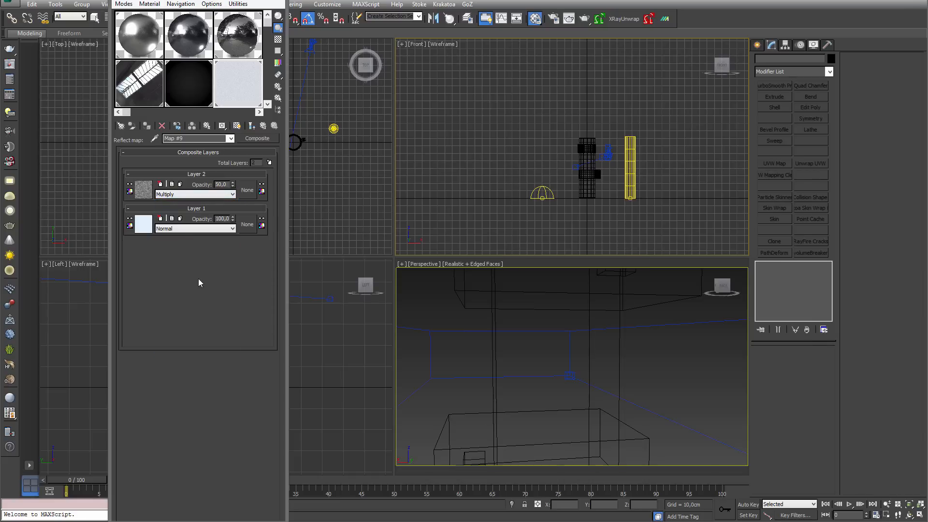
{"action": "left_click", "coordinate": [262, 129]}
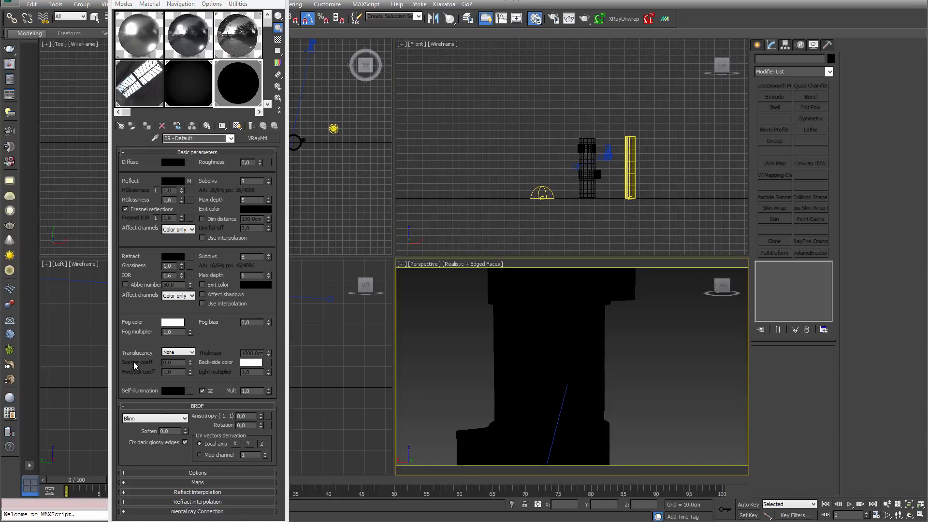
Switch the material's BRDF to Microfacet GTR (GGX) with a GTR tail falloff of 1,6.
{"action": "left_click", "coordinate": [147, 419]}
{"action": "left_click", "coordinate": [140, 450]}
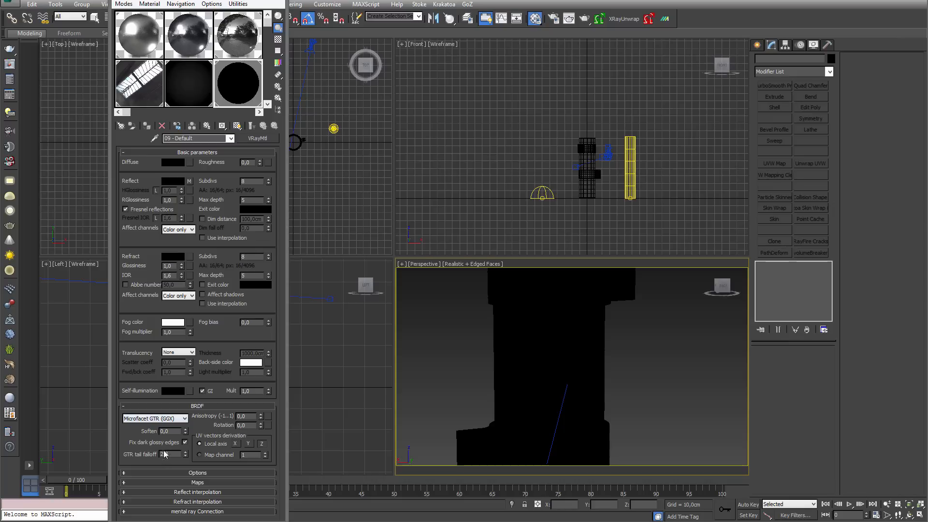
{"action": "double_click", "coordinate": [173, 454]}
{"action": "type", "text": "1,6"}
{"action": "key", "text": "Return"}
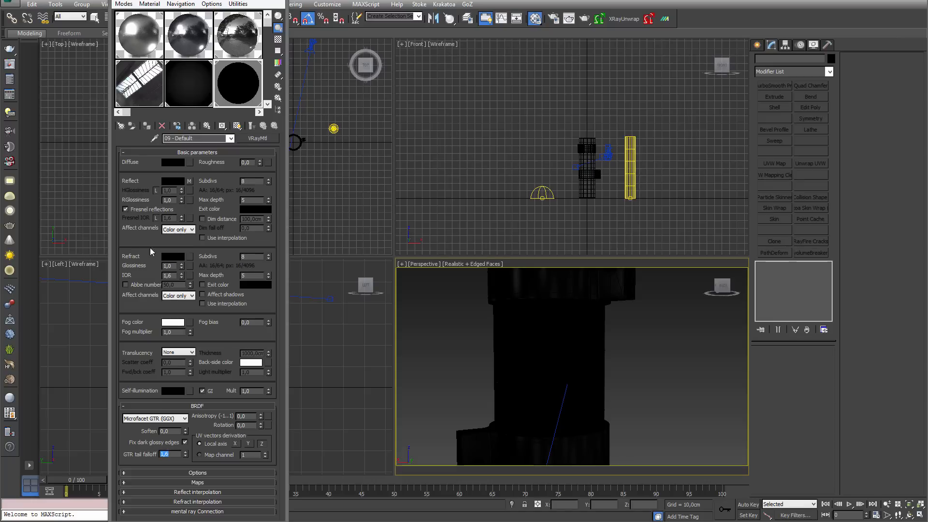
Set the reflection glossiness to 0,9 and unlock the Fresnel IOR, giving it a value of 10.
{"action": "left_click_drag", "start_coordinate": [173, 200], "coordinate": [139, 205]}
{"action": "type", "text": ",9"}
{"action": "key", "text": "Return"}
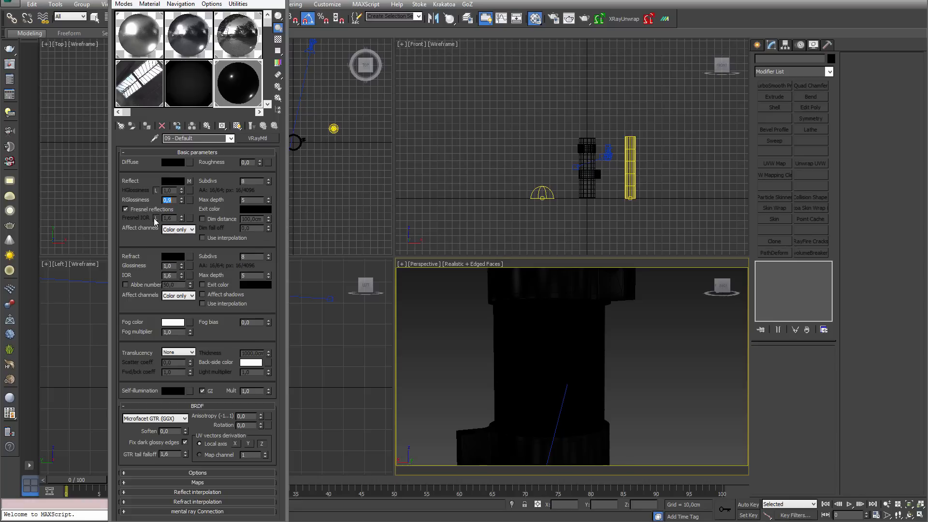
{"action": "left_click", "coordinate": [155, 218]}
{"action": "type", "text": "10"}
{"action": "key", "text": "Return"}
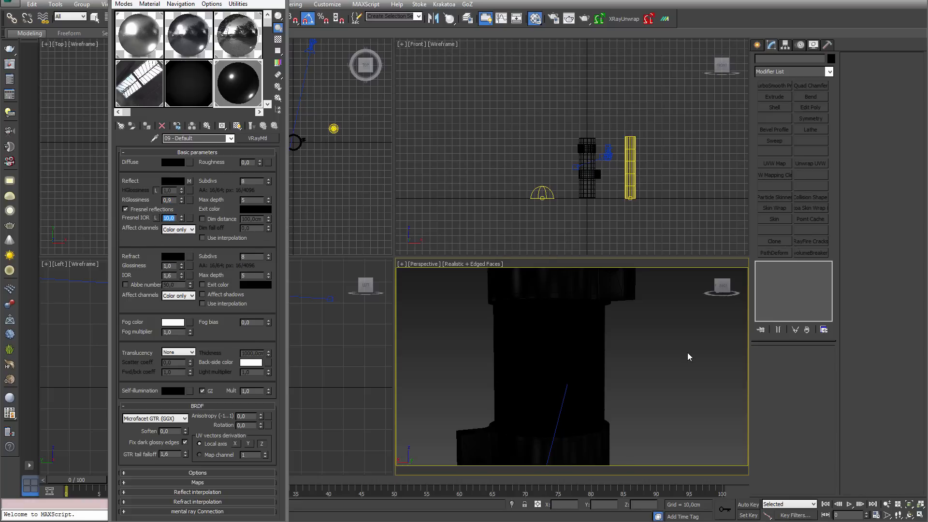
Render the pipe with V-Ray, inspect the brushed reflections up close, and close the frame buffer.
{"action": "left_click", "coordinate": [585, 21]}
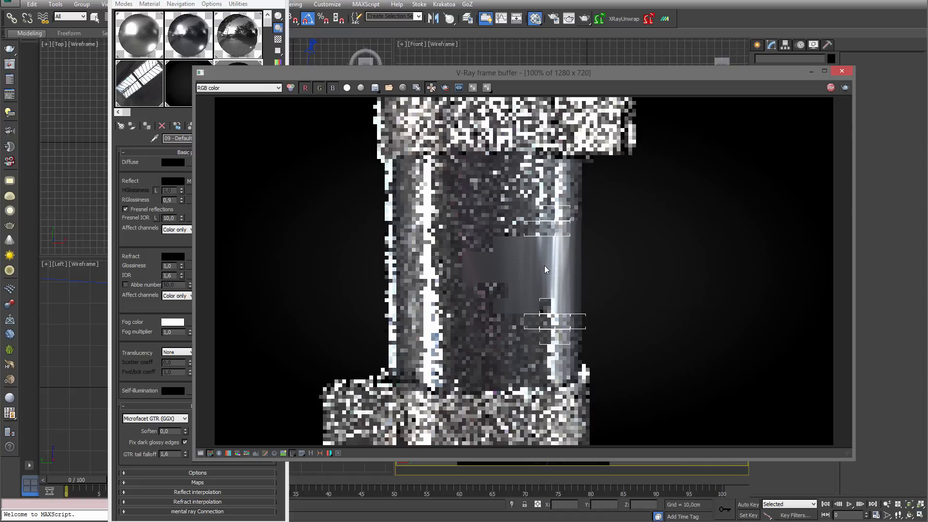
{"action": "scroll", "coordinate": [560, 262], "scroll_direction": "up", "scroll_amount": 1}
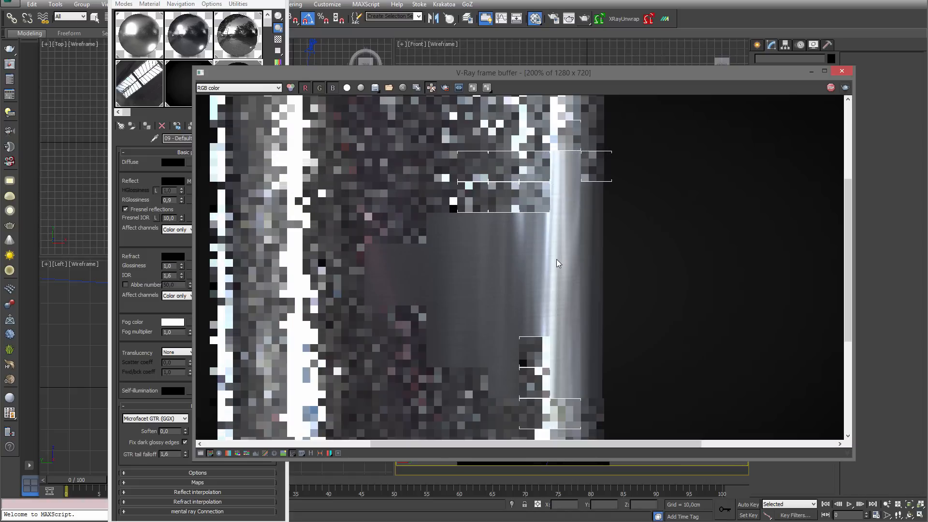
{"action": "scroll", "coordinate": [555, 259], "scroll_direction": "down", "scroll_amount": 1}
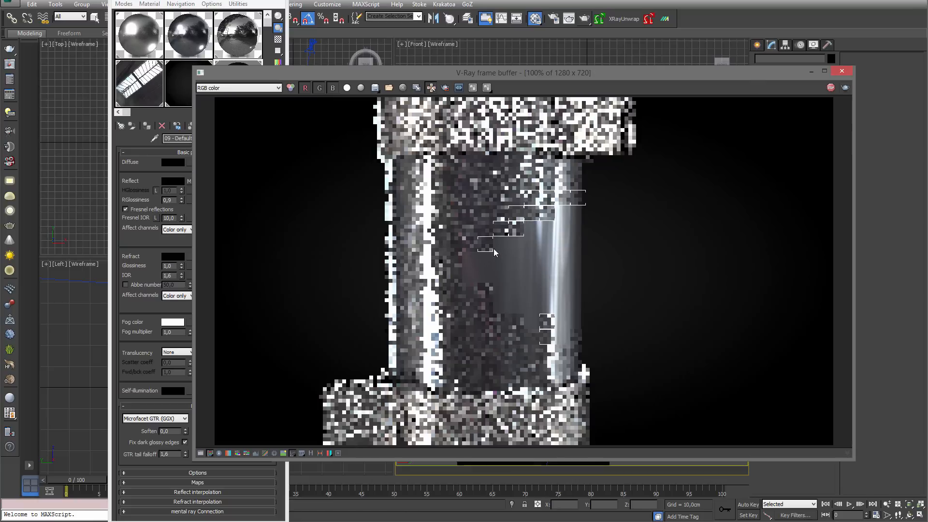
{"action": "left_click", "coordinate": [841, 71]}
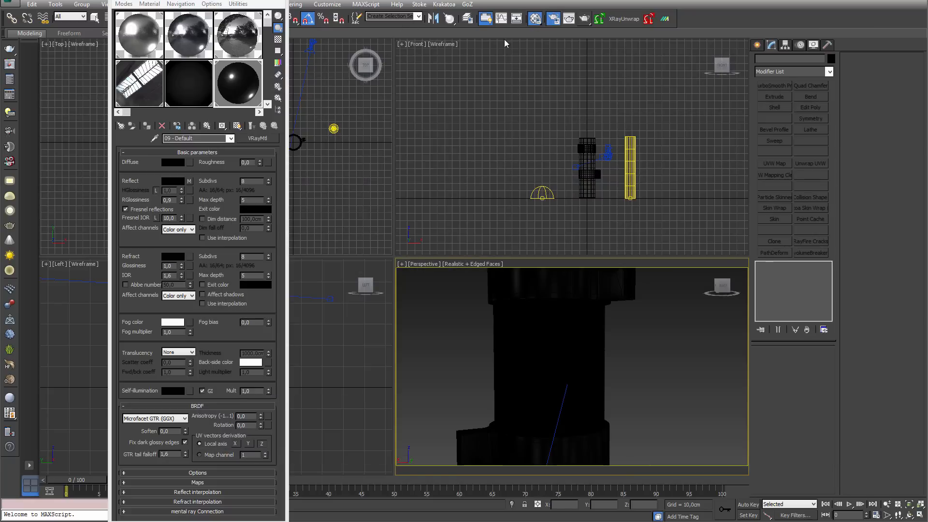
Set the adaptive image sampler's color threshold to 0,02 in the V-Ray render settings.
{"action": "key", "text": "F10"}
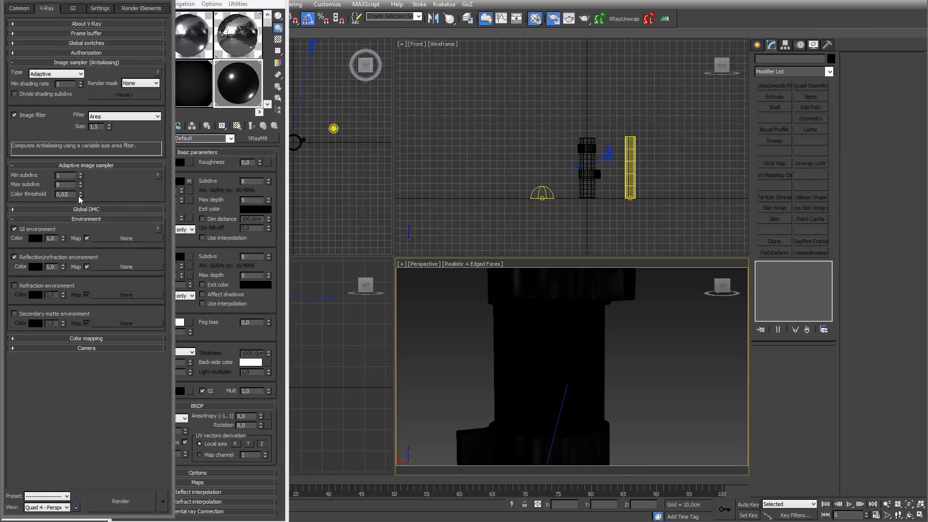
{"action": "key", "text": "Return"}
{"action": "left_click", "coordinate": [168, 1]}
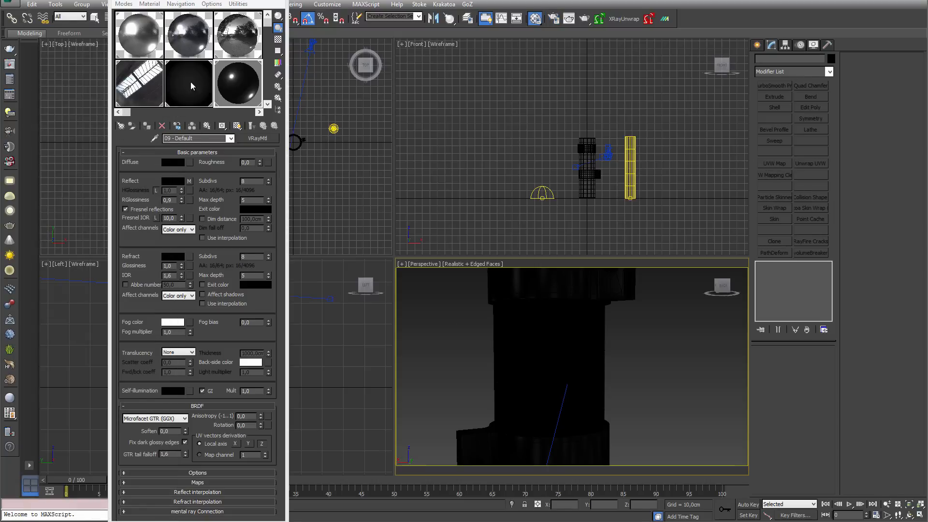
Enable the background in the material's sample preview and load a Falloff map into the reflection glossiness.
{"action": "left_click", "coordinate": [278, 39]}
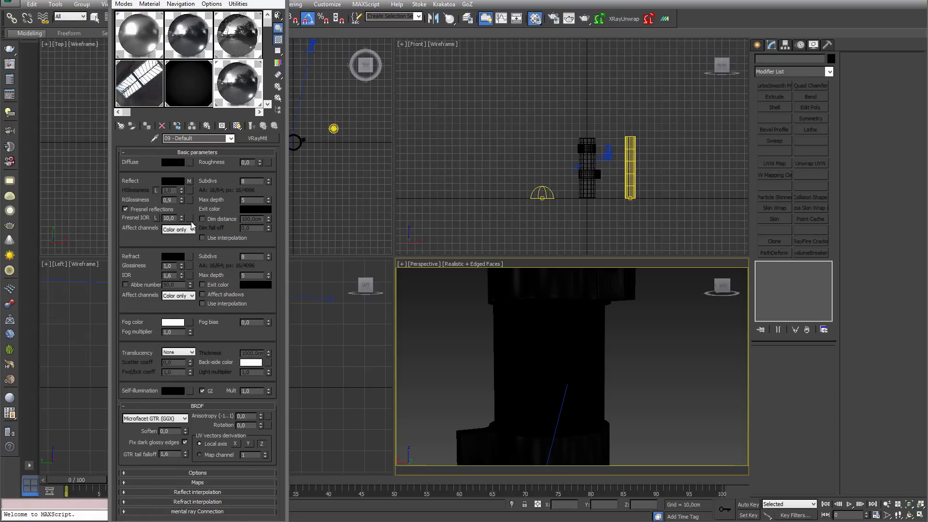
{"action": "left_click", "coordinate": [189, 200]}
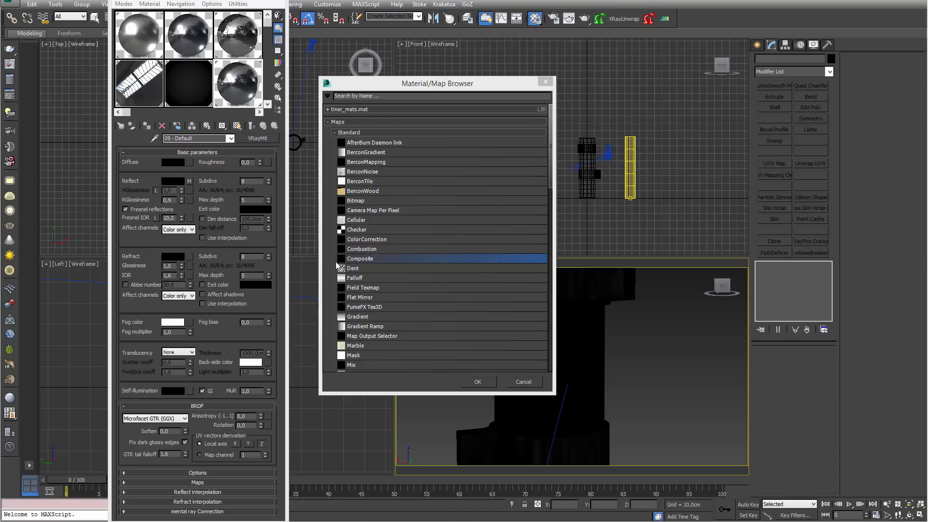
{"action": "double_click", "coordinate": [358, 278]}
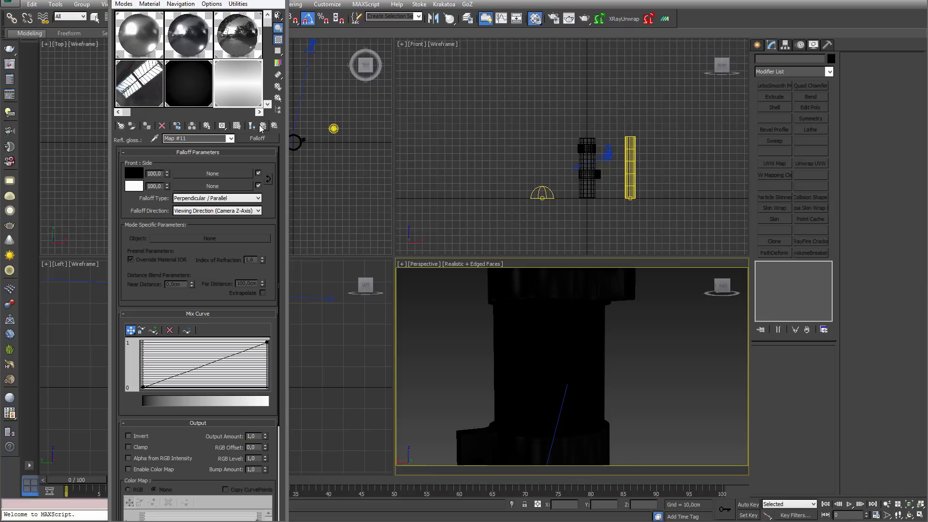
Set the value of the Falloff map's side color to 250.
{"action": "left_click", "coordinate": [134, 186]}
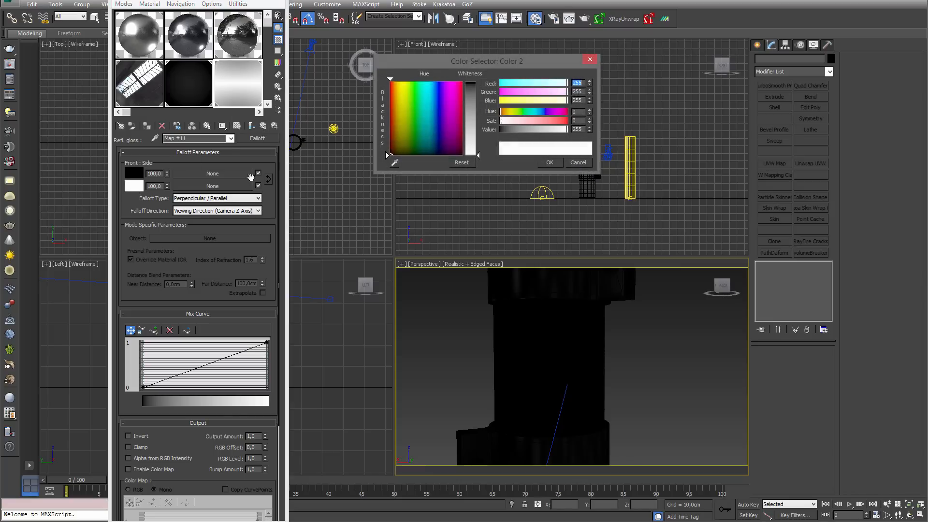
{"action": "left_click_drag", "start_coordinate": [583, 130], "coordinate": [580, 130]}
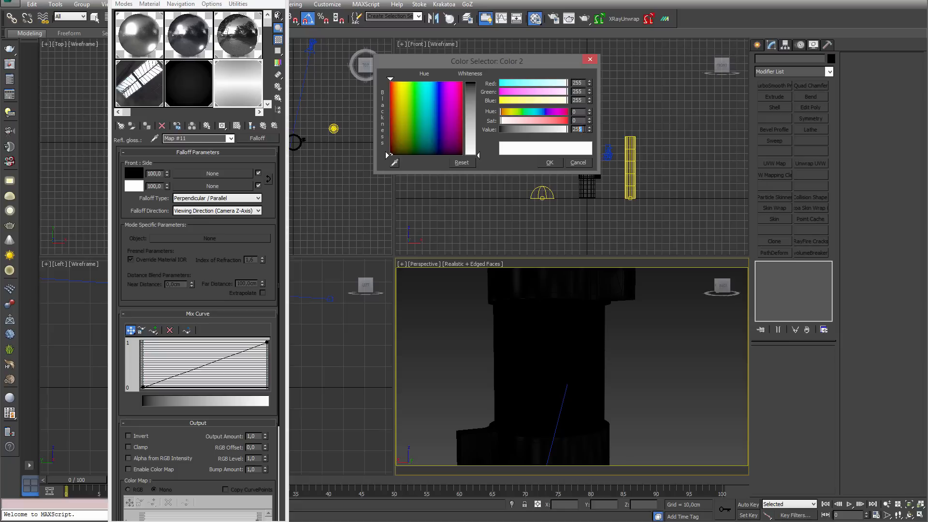
{"action": "type", "text": "0"}
{"action": "left_click", "coordinate": [545, 165]}
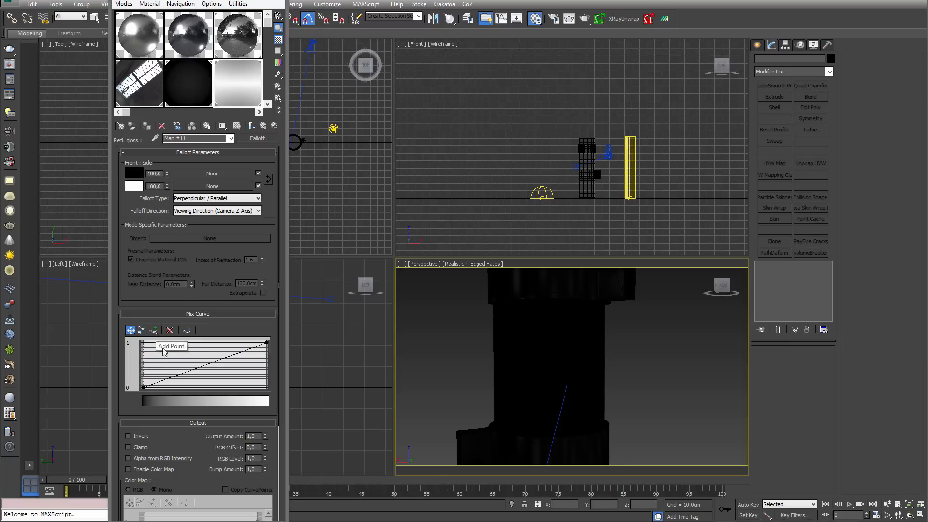
Turn both end points of the glossiness Falloff's mix curve into Bezier-Corner points and bend the curve to stay low, rising steeply near the end.
{"action": "right_click", "coordinate": [141, 387]}
{"action": "left_click", "coordinate": [164, 416]}
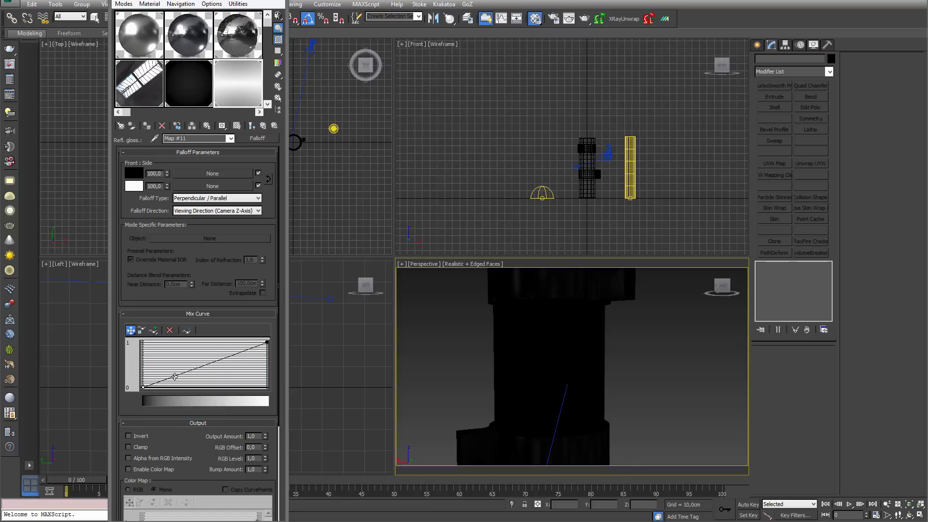
{"action": "right_click", "coordinate": [144, 387]}
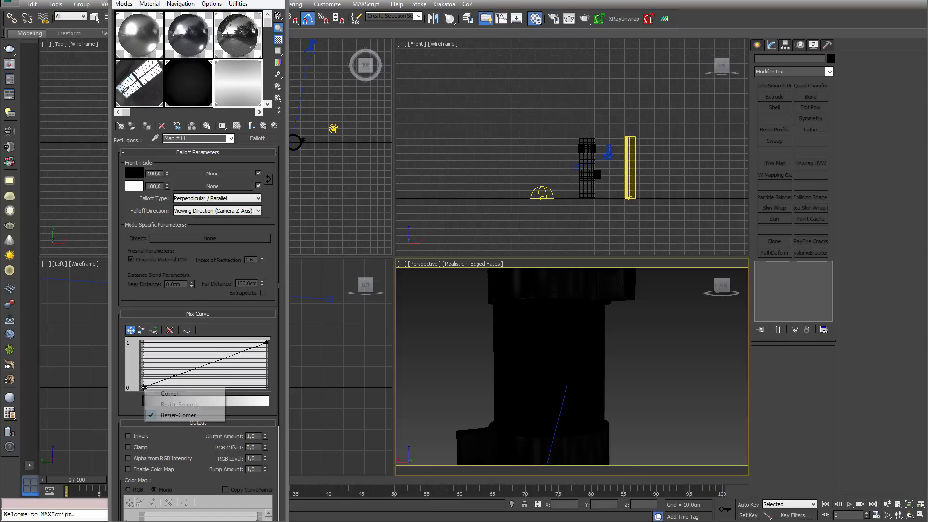
{"action": "left_click", "coordinate": [175, 376]}
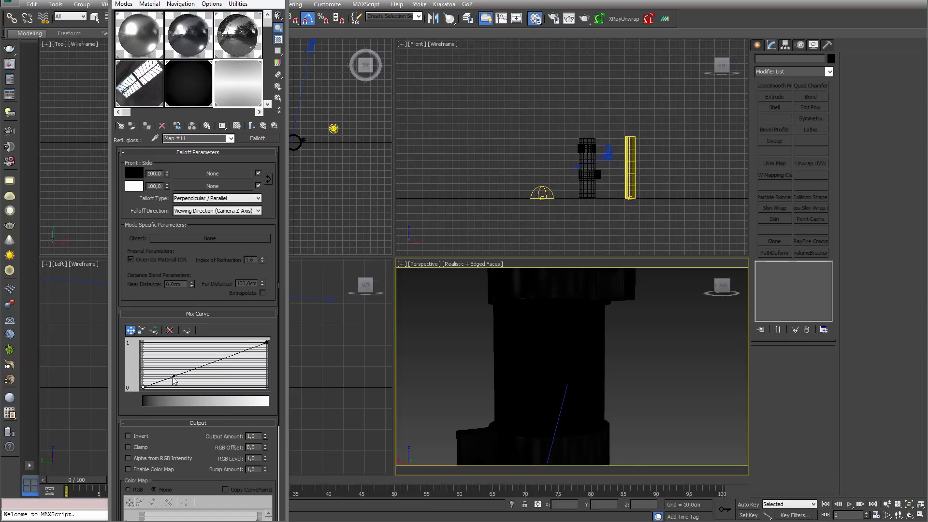
{"action": "left_click_drag", "start_coordinate": [173, 377], "coordinate": [309, 391]}
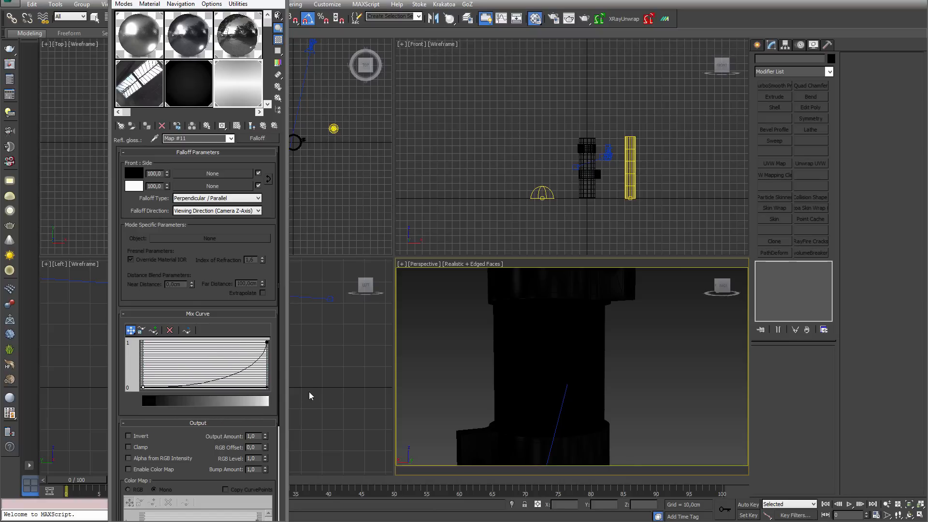
{"action": "right_click", "coordinate": [267, 342]}
{"action": "left_click", "coordinate": [286, 370]}
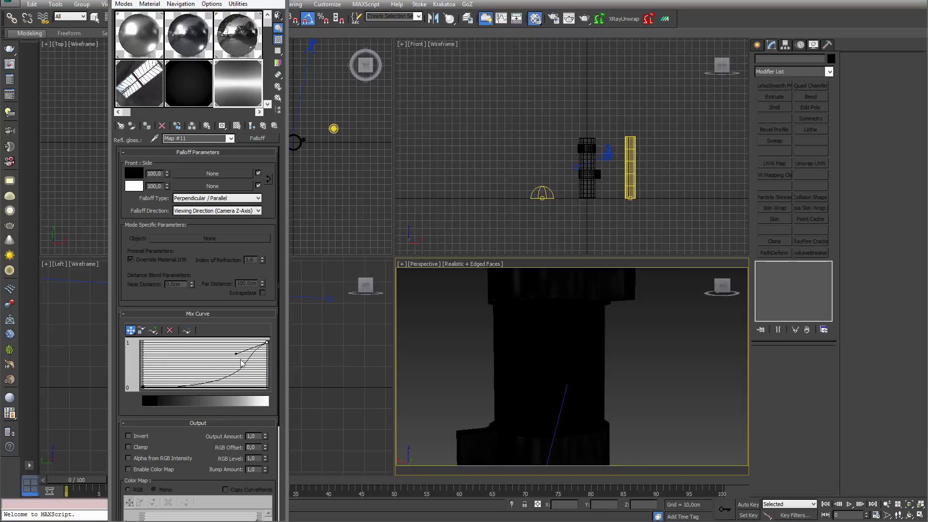
{"action": "left_click_drag", "start_coordinate": [236, 354], "coordinate": [277, 372]}
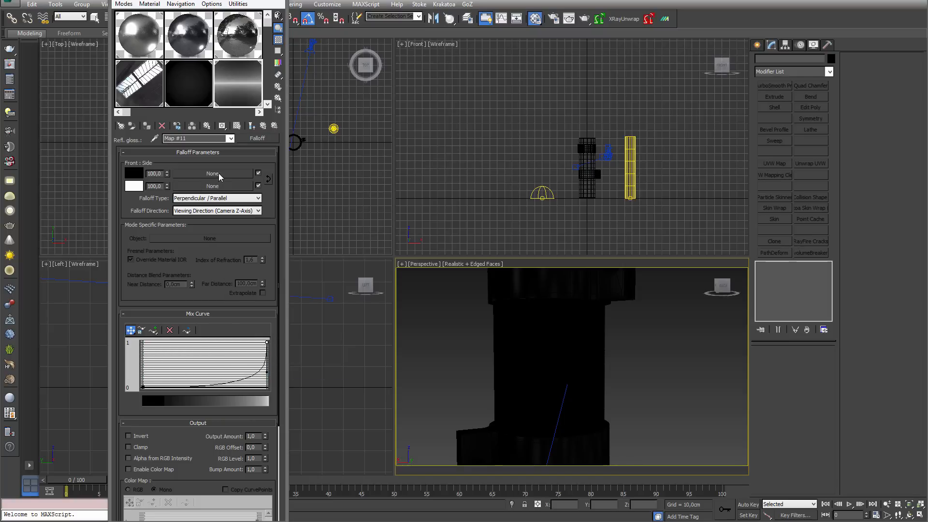
Copy the Layer 2 map of the reflection composite and paste it into the front slot of the glossiness Falloff map.
{"action": "left_click", "coordinate": [264, 126]}
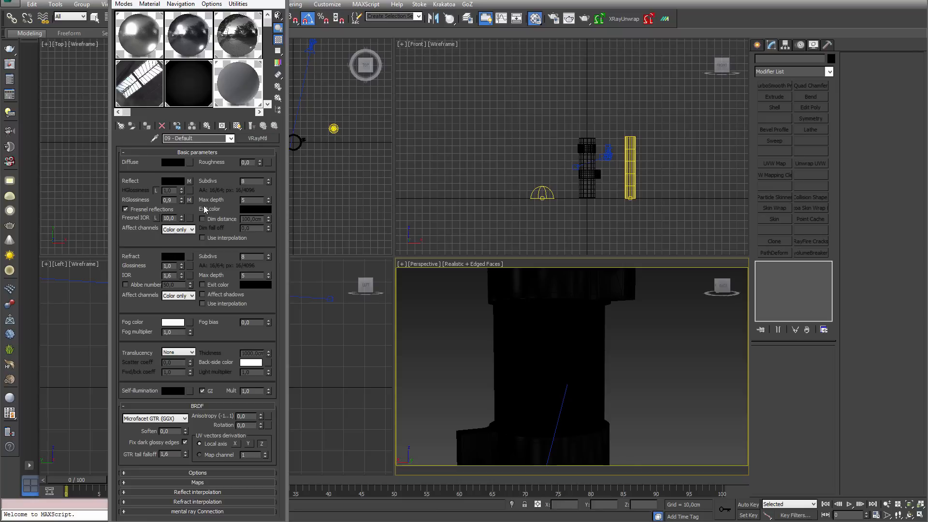
{"action": "left_click", "coordinate": [189, 181]}
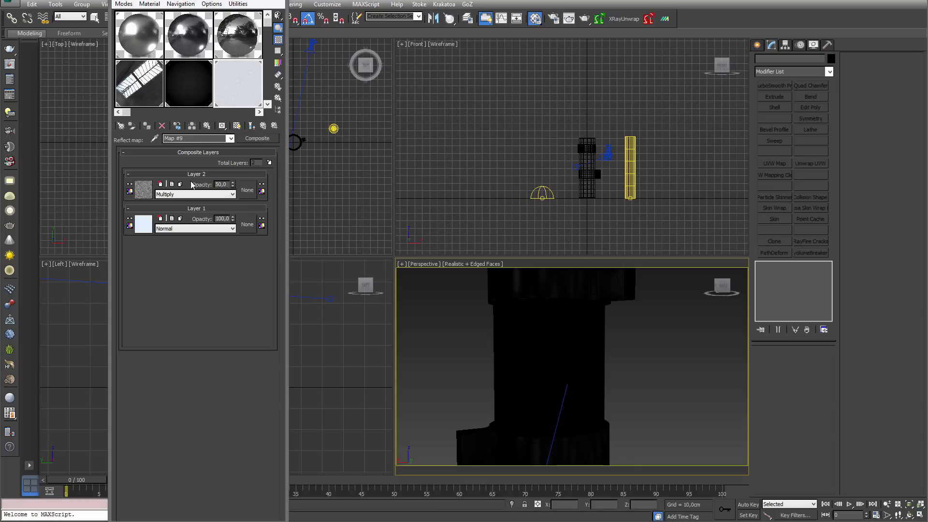
{"action": "right_click", "coordinate": [136, 191]}
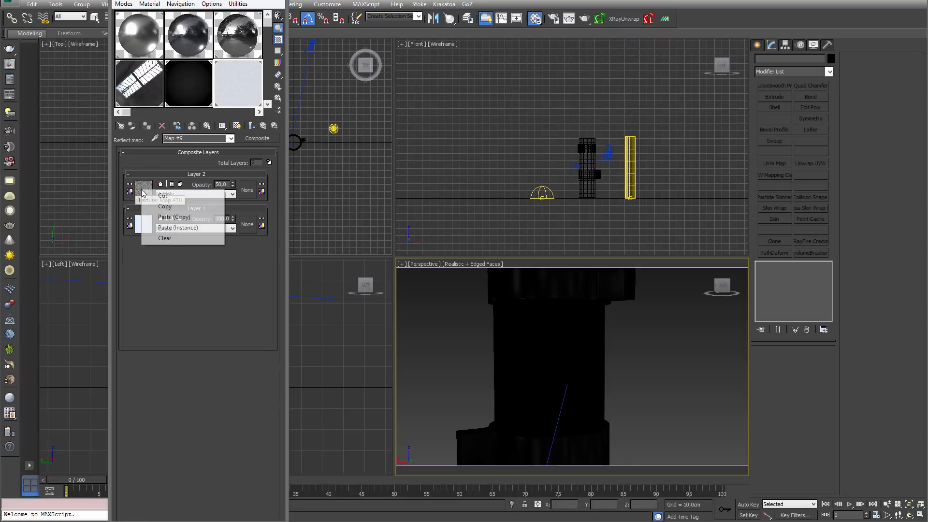
{"action": "left_click", "coordinate": [163, 207]}
{"action": "left_click", "coordinate": [264, 126]}
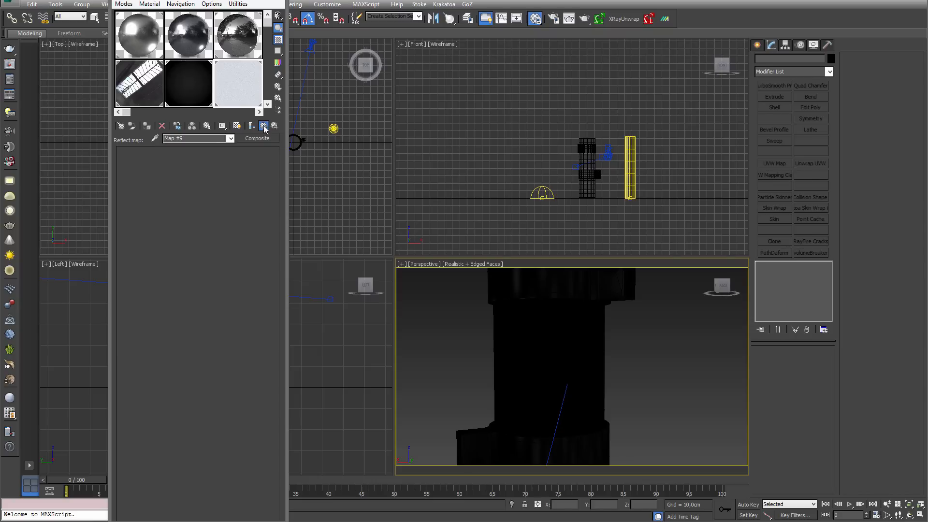
{"action": "left_click", "coordinate": [189, 200]}
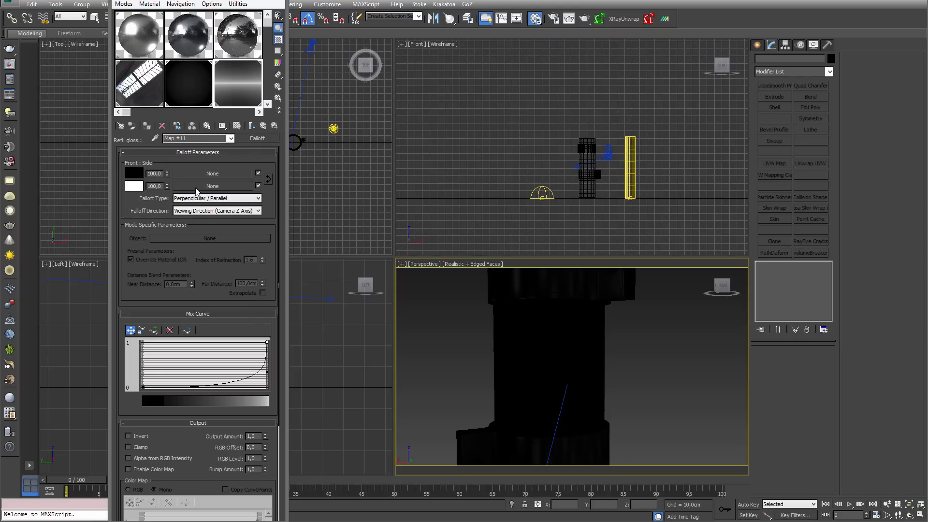
{"action": "right_click", "coordinate": [208, 173]}
{"action": "left_click", "coordinate": [236, 191]}
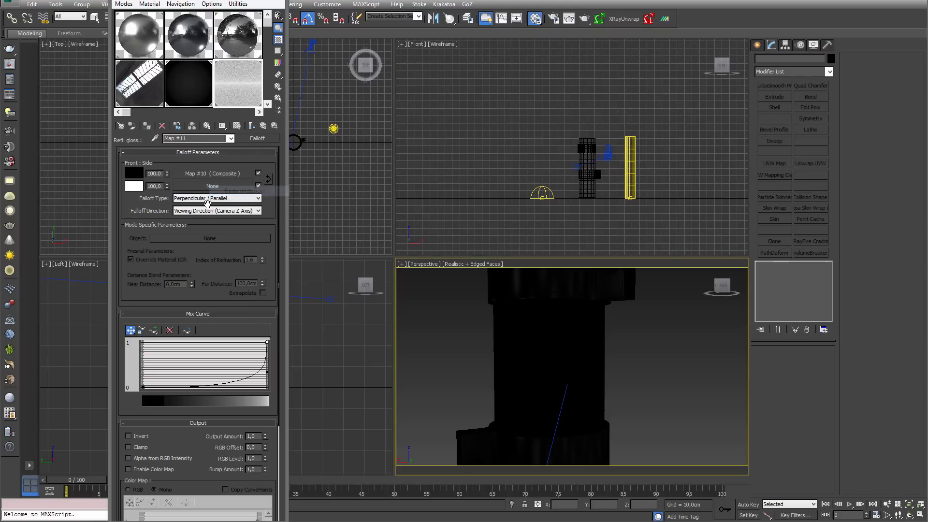
Examine the layers of the pasted composite and compare them with the Falloff and composite setup of the second sample material.
{"action": "left_click", "coordinate": [203, 173]}
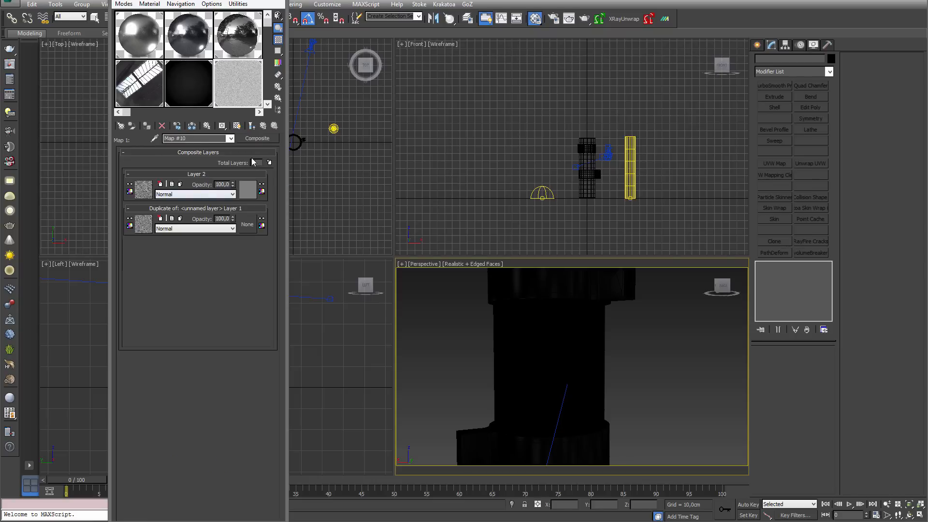
{"action": "left_click", "coordinate": [251, 126]}
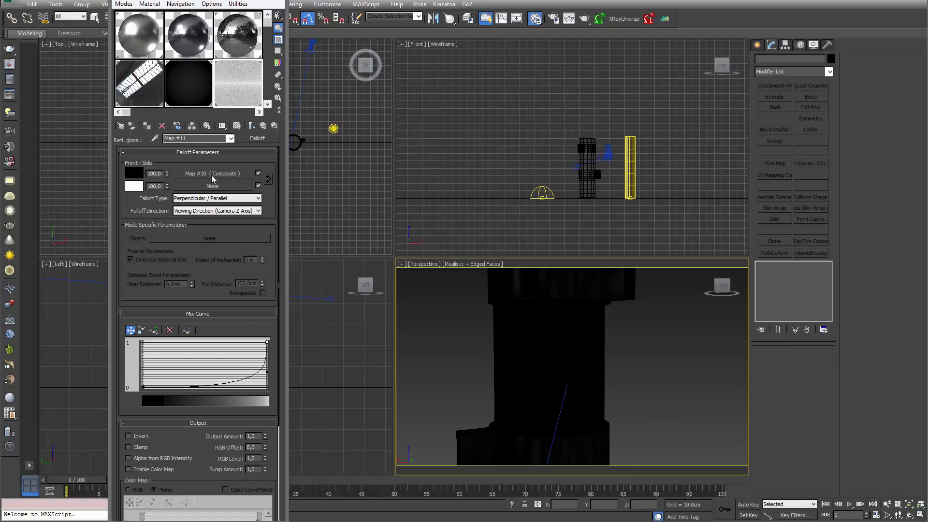
{"action": "left_click", "coordinate": [263, 127]}
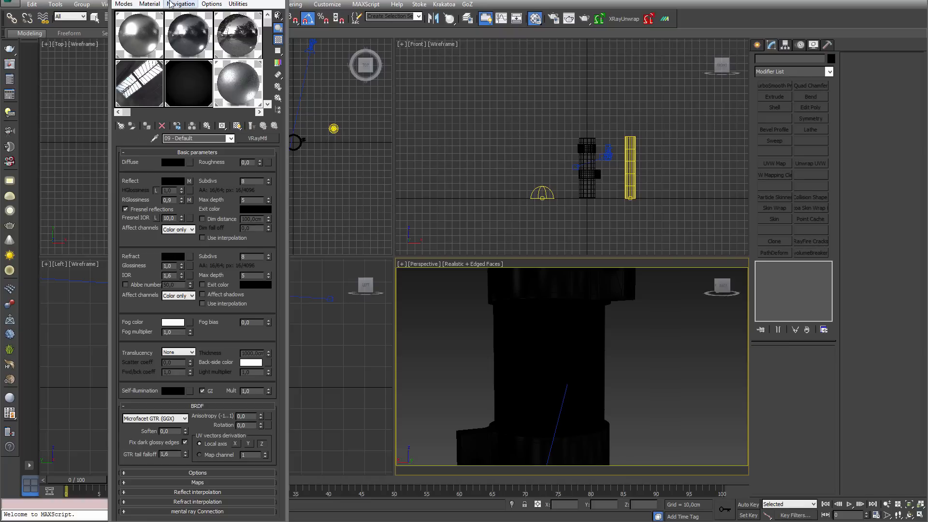
{"action": "left_click", "coordinate": [198, 49]}
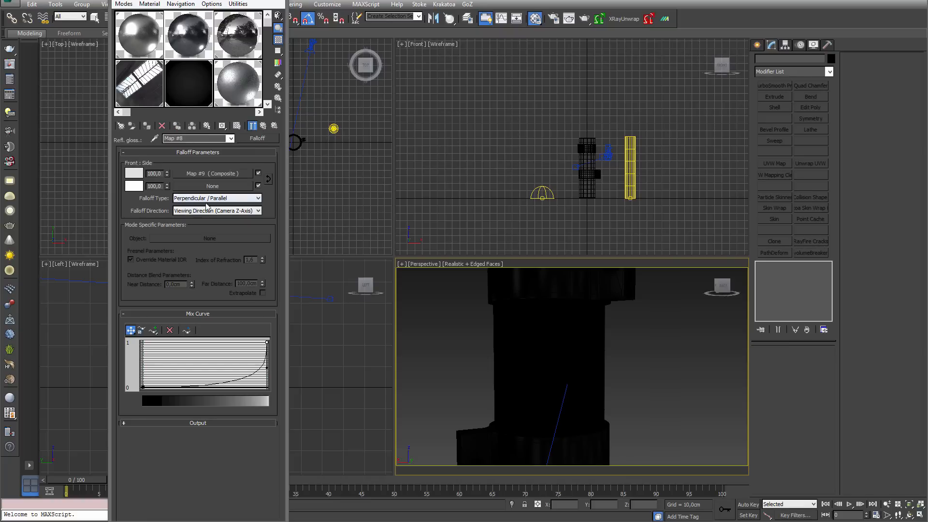
{"action": "left_click", "coordinate": [216, 173]}
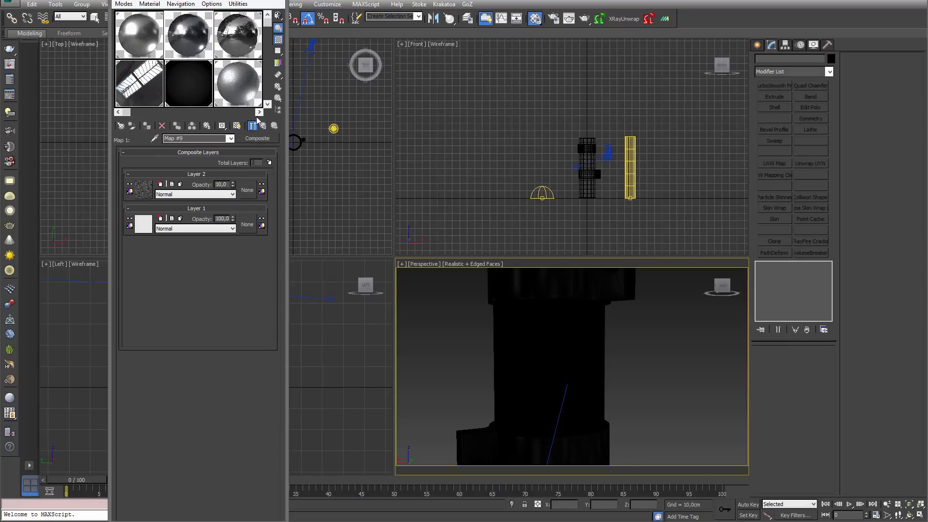
{"action": "left_click", "coordinate": [264, 127]}
Check the chrome material's glossiness Falloff front composite against the layer setup of its reflection composite.
{"action": "left_click", "coordinate": [236, 87]}
{"action": "left_click", "coordinate": [190, 199]}
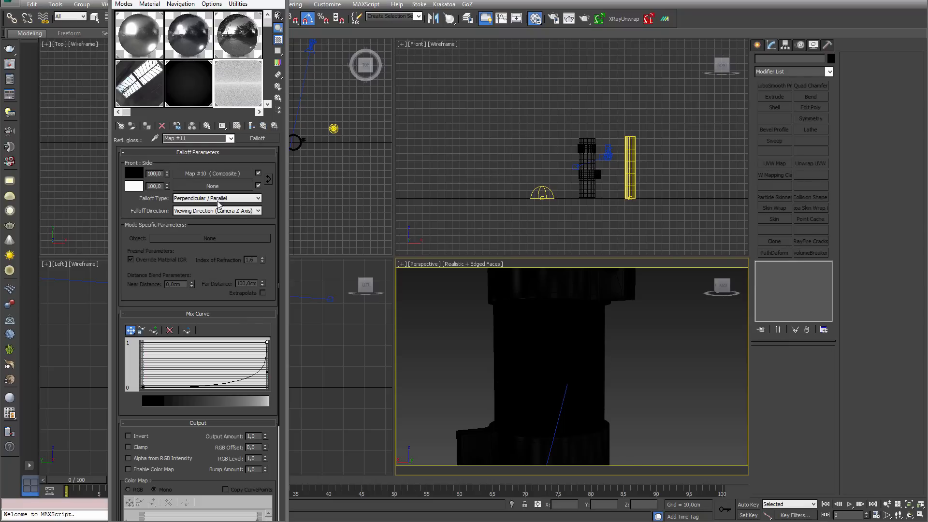
{"action": "left_click", "coordinate": [216, 172]}
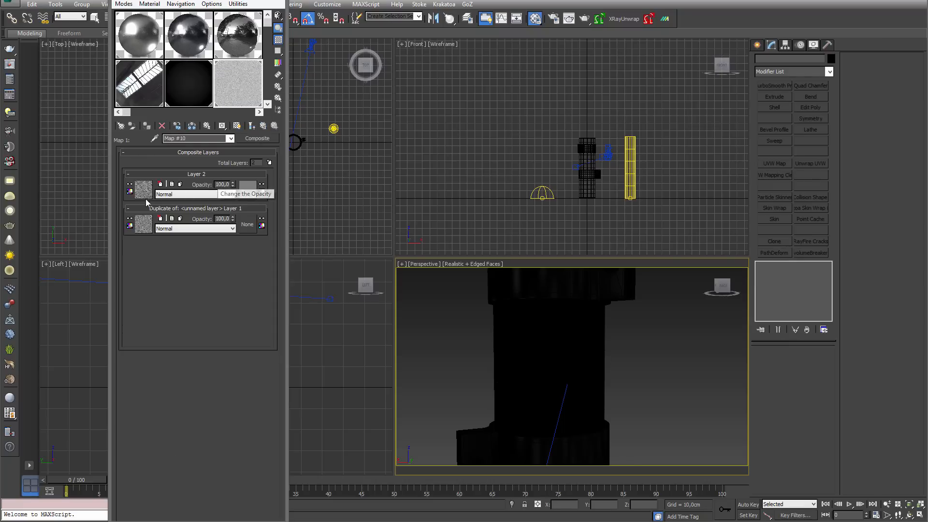
{"action": "left_click", "coordinate": [252, 126]}
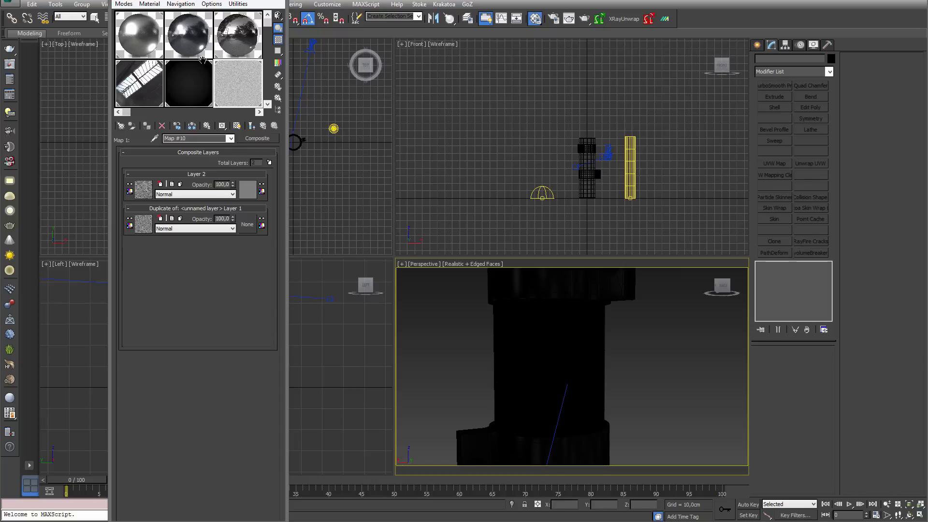
{"action": "left_click", "coordinate": [214, 173]}
{"action": "left_click", "coordinate": [263, 126]}
{"action": "left_click", "coordinate": [205, 174]}
{"action": "left_click", "coordinate": [263, 127]}
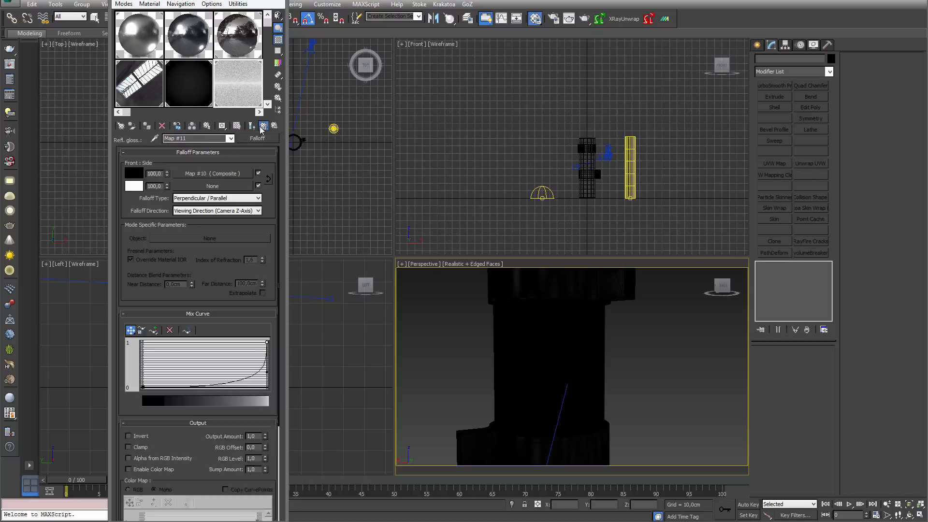
{"action": "left_click", "coordinate": [263, 126]}
{"action": "left_click", "coordinate": [190, 182]}
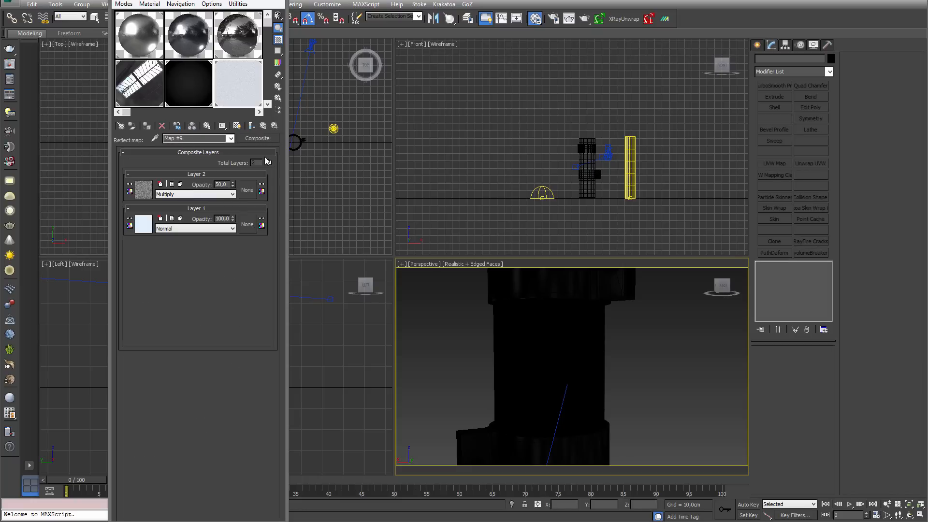
{"action": "left_click", "coordinate": [264, 127]}
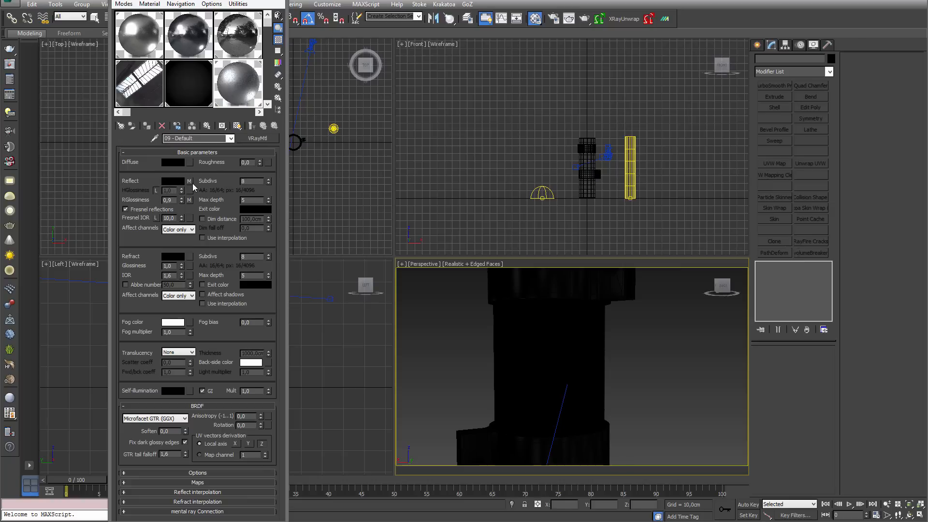
Replace the glossiness Falloff's front map with a copy of the material's whole reflection composite map.
{"action": "right_click", "coordinate": [190, 182]}
{"action": "left_click", "coordinate": [213, 198]}
{"action": "left_click", "coordinate": [190, 199]}
{"action": "right_click", "coordinate": [216, 172]}
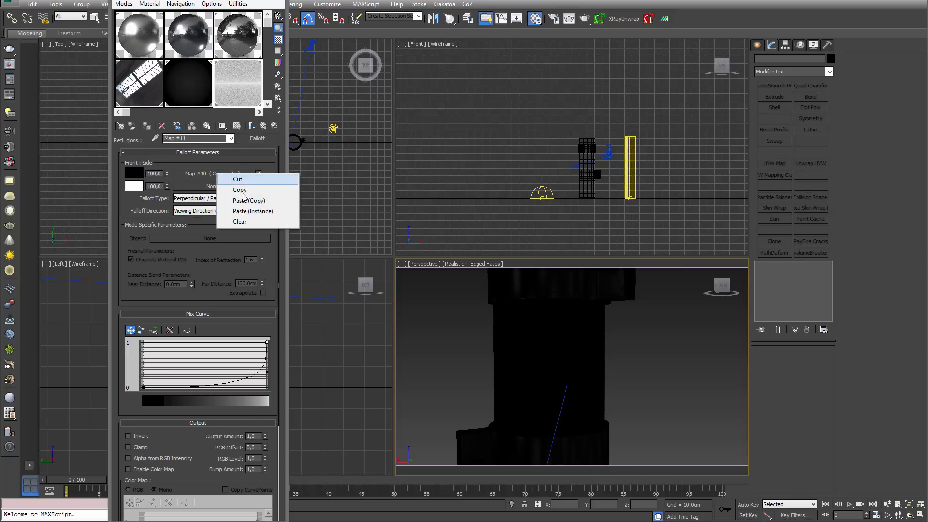
{"action": "left_click", "coordinate": [247, 223]}
{"action": "right_click", "coordinate": [205, 172]}
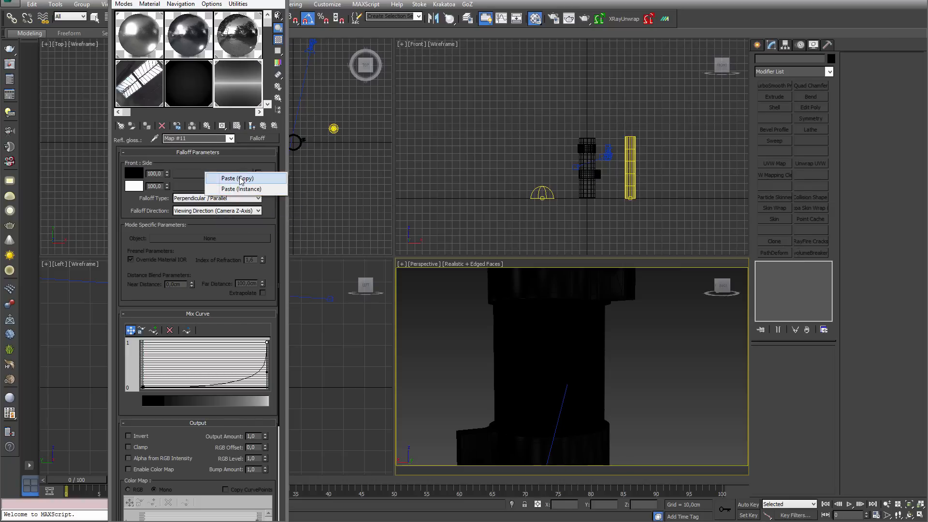
{"action": "left_click", "coordinate": [232, 178]}
Make the Layer 1 Color Correction color of the copied composite a neutral, unsaturated tone with value 0,9 and show the end result in the sample.
{"action": "left_click", "coordinate": [210, 173]}
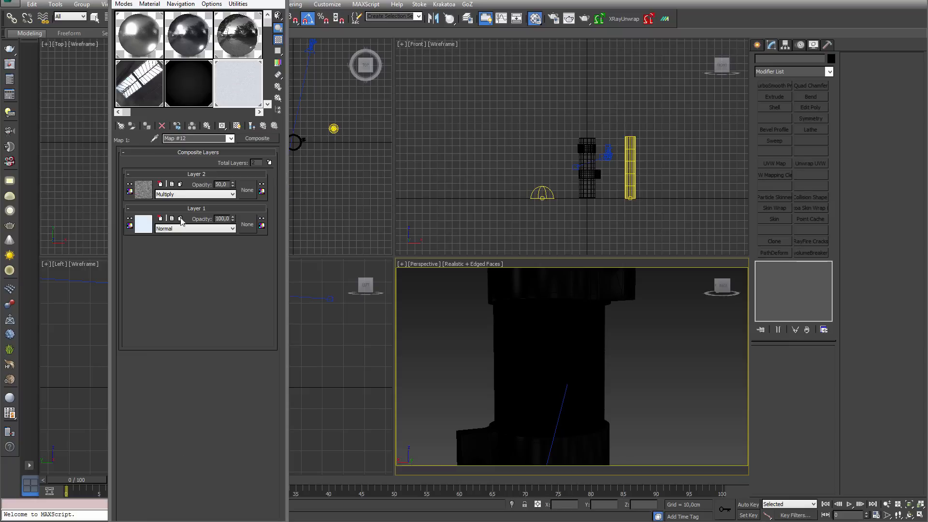
{"action": "left_click", "coordinate": [148, 228]}
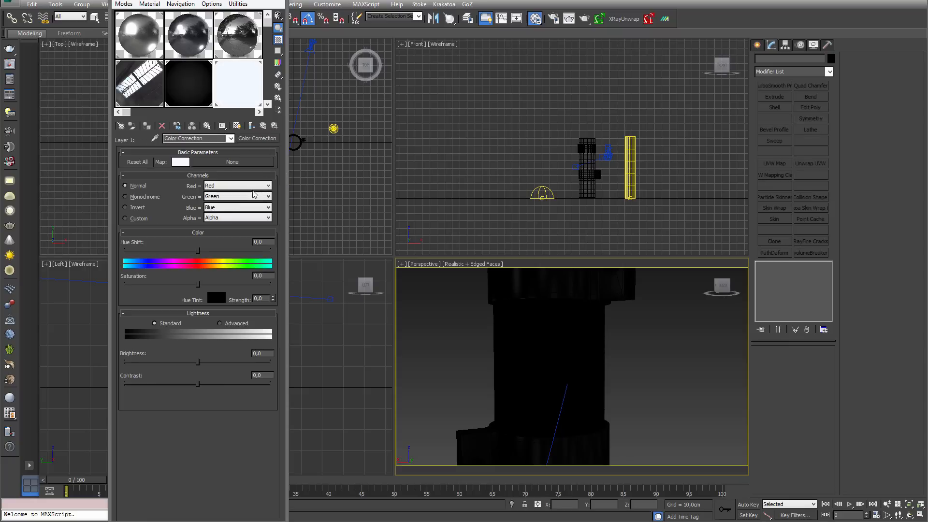
{"action": "left_click", "coordinate": [181, 164]}
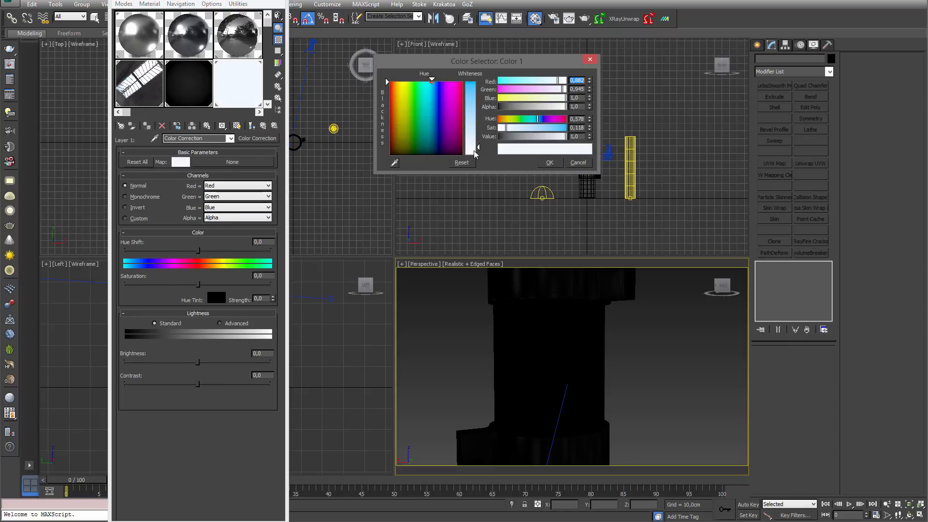
{"action": "left_click_drag", "start_coordinate": [476, 154], "coordinate": [491, 149]}
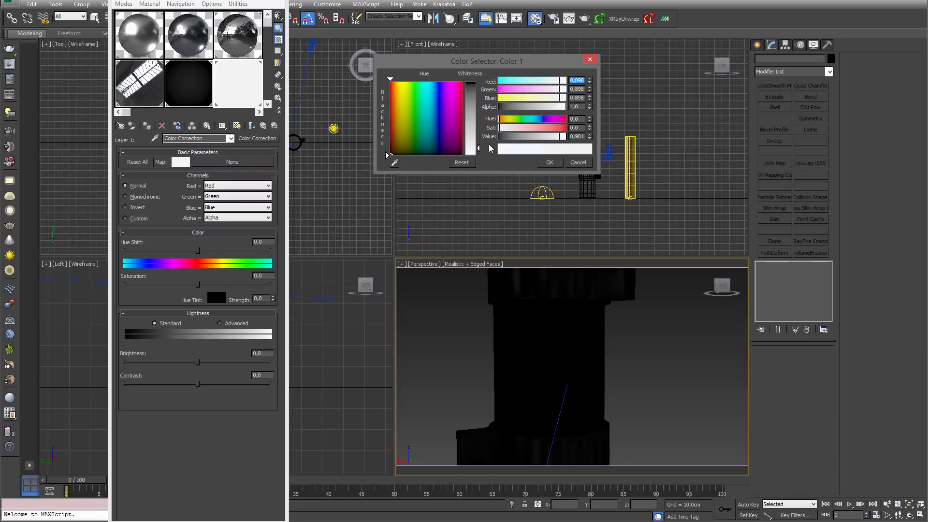
{"action": "left_click", "coordinate": [577, 136]}
{"action": "type", "text": "0,9"}
{"action": "left_click", "coordinate": [549, 163]}
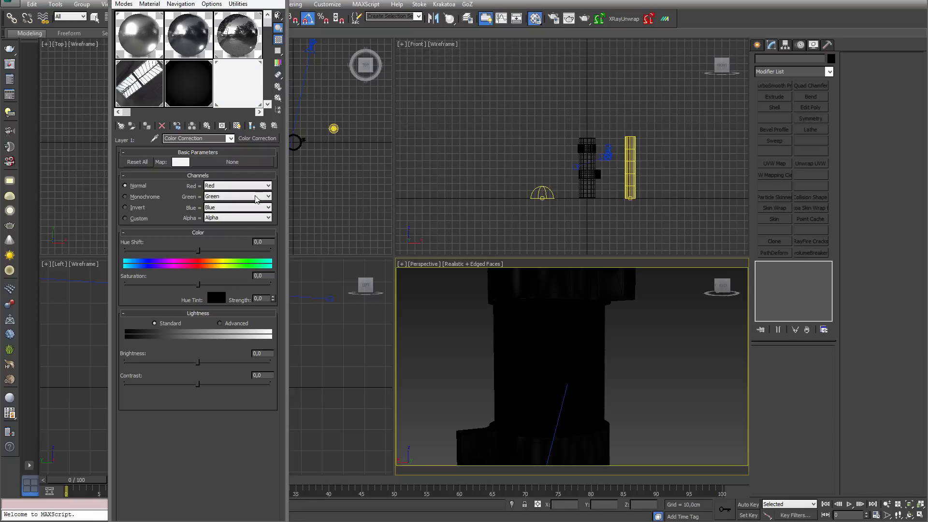
{"action": "left_click", "coordinate": [251, 126]}
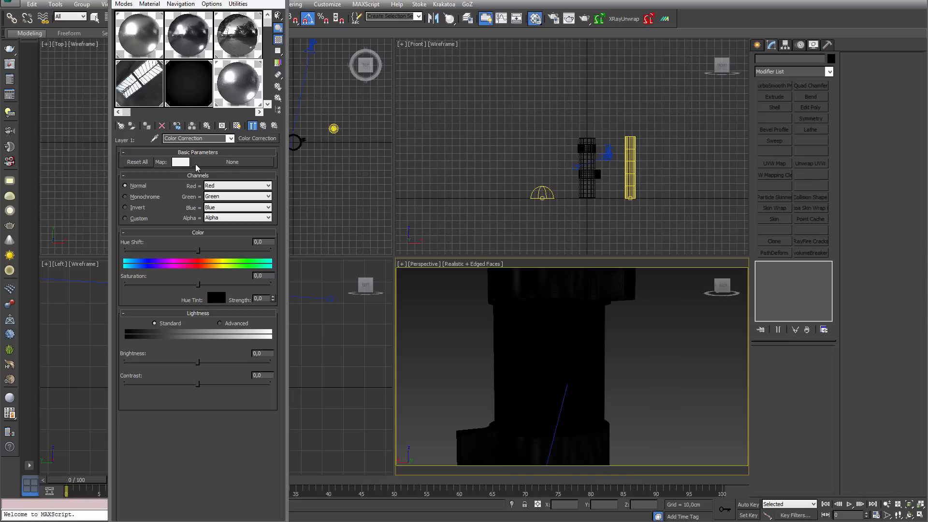
Set the opacity of the Multiply noise layer in the glossiness composite to 10.
{"action": "left_click", "coordinate": [268, 127]}
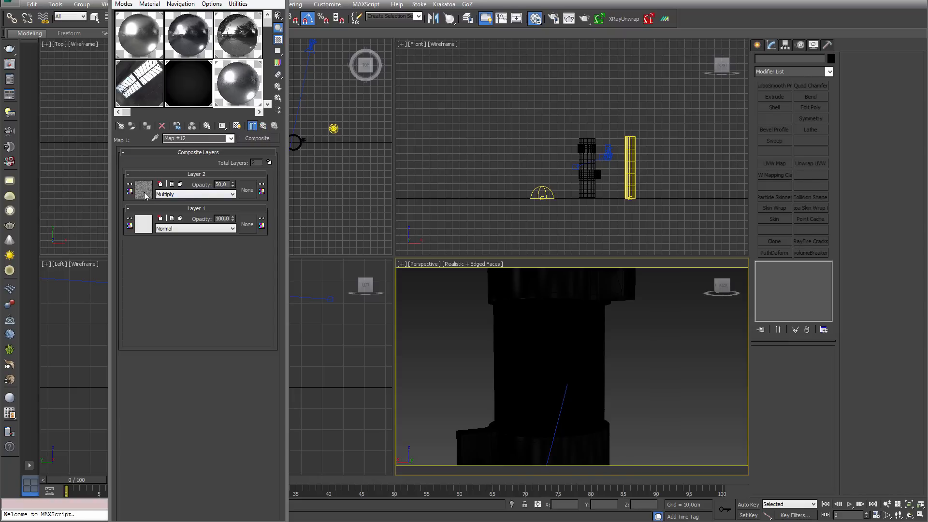
{"action": "left_click_drag", "start_coordinate": [229, 184], "coordinate": [151, 196]}
{"action": "type", "text": "10"}
{"action": "key", "text": "Return"}
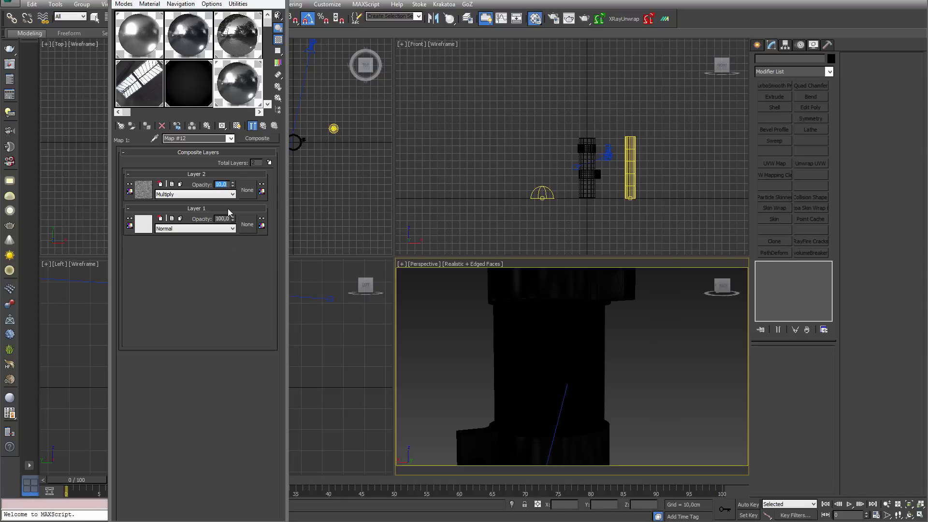
Return to the material's basic parameters and render the pipe with V-Ray.
{"action": "left_click", "coordinate": [263, 127]}
{"action": "left_click", "coordinate": [263, 127]}
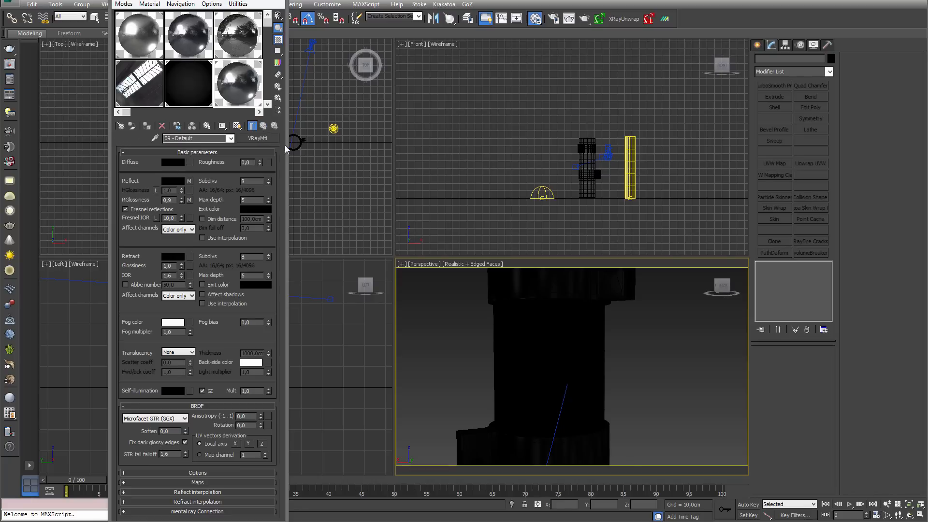
{"action": "left_click", "coordinate": [584, 19]}
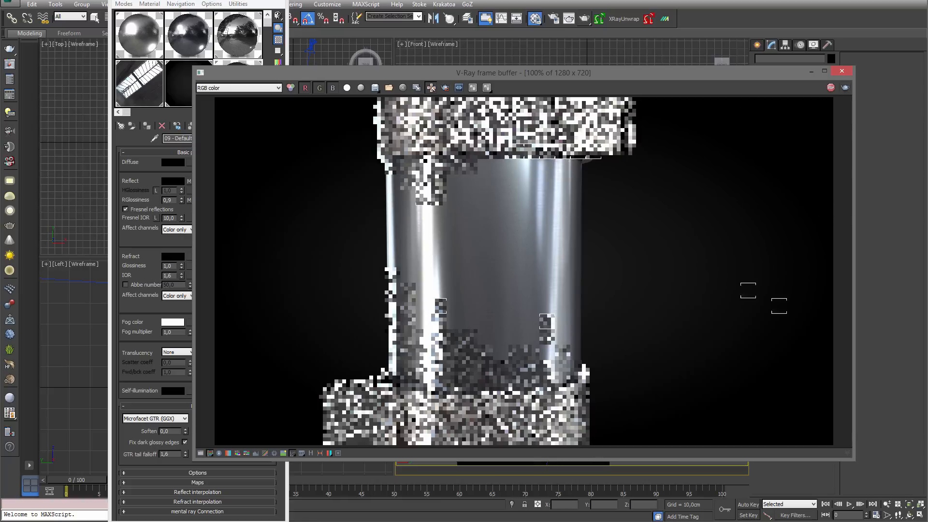
Set the material's Fresnel IOR to 6,5 and render the pipe again.
{"action": "left_click", "coordinate": [842, 71]}
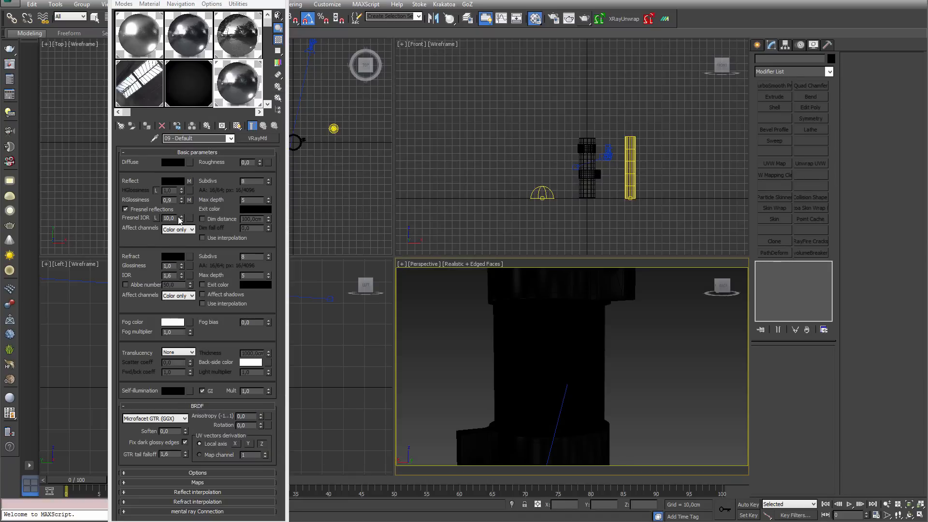
{"action": "left_click_drag", "start_coordinate": [181, 221], "coordinate": [184, 234]}
{"action": "left_click", "coordinate": [584, 19]}
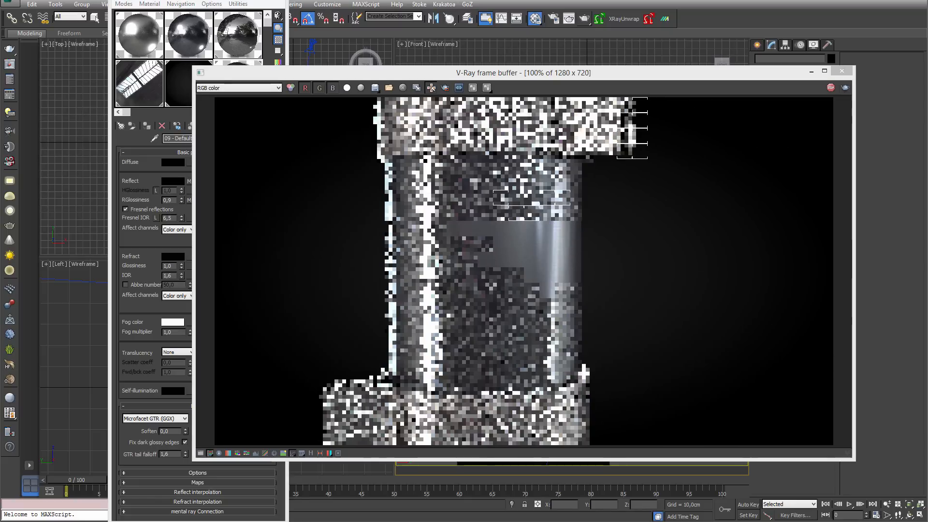
Disable the glossiness Falloff's front composite map, set its front color to a neutral value of 220 and render the pipe.
{"action": "left_click", "coordinate": [184, 253]}
{"action": "left_click", "coordinate": [189, 200]}
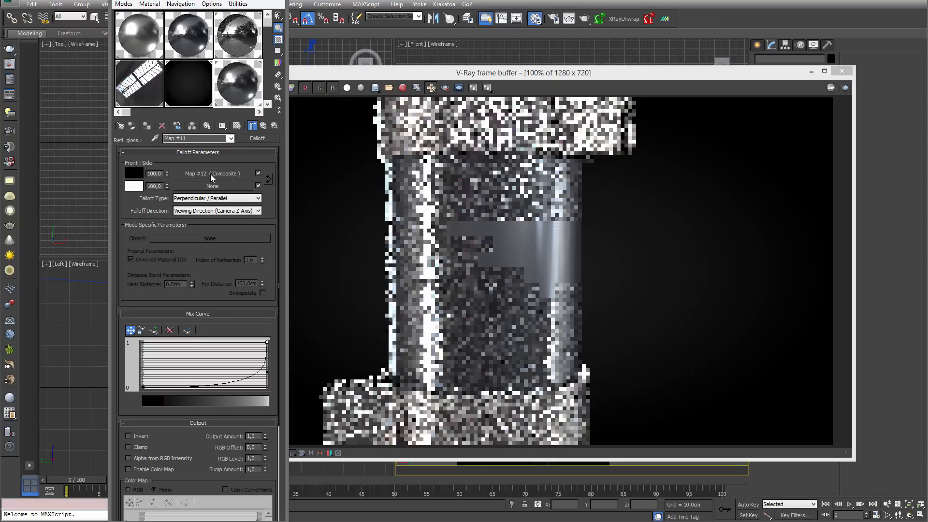
{"action": "left_click", "coordinate": [258, 174]}
{"action": "left_click", "coordinate": [133, 175]}
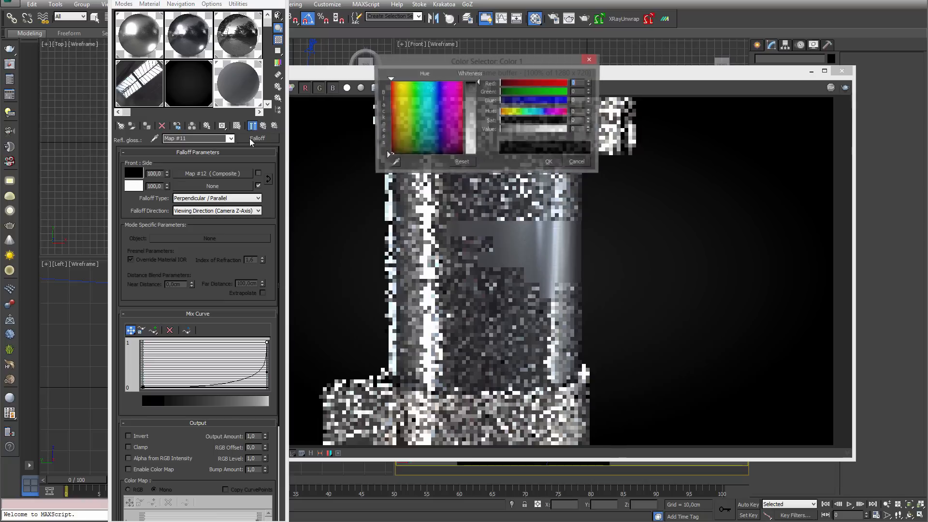
{"action": "left_click_drag", "start_coordinate": [474, 111], "coordinate": [477, 148]}
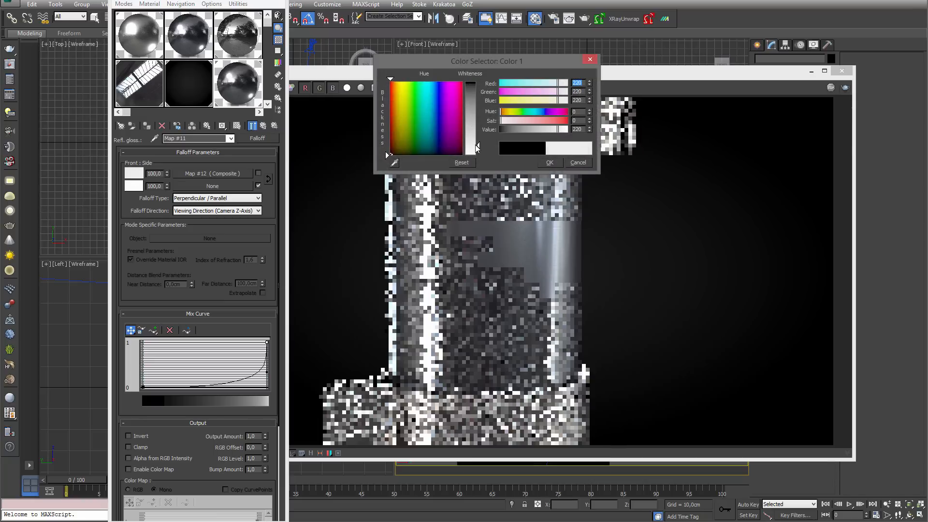
{"action": "left_click", "coordinate": [549, 163]}
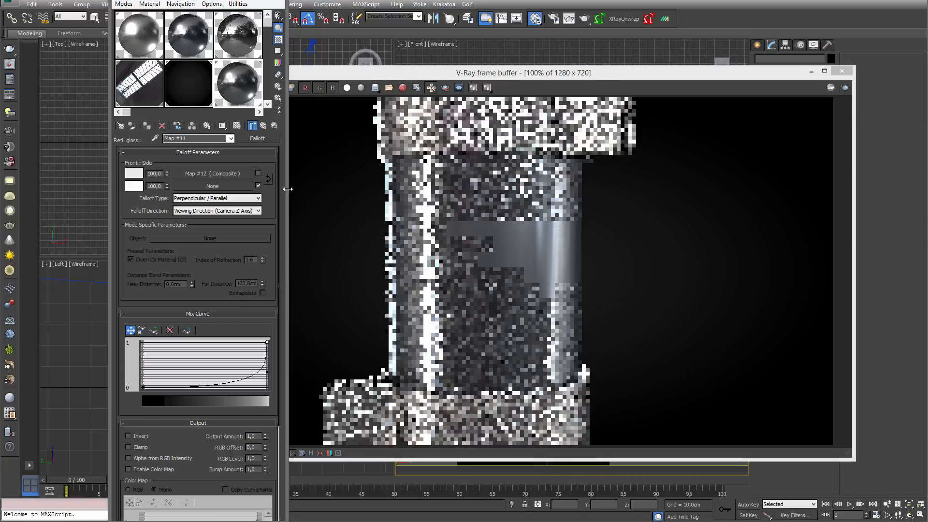
{"action": "left_click", "coordinate": [845, 88]}
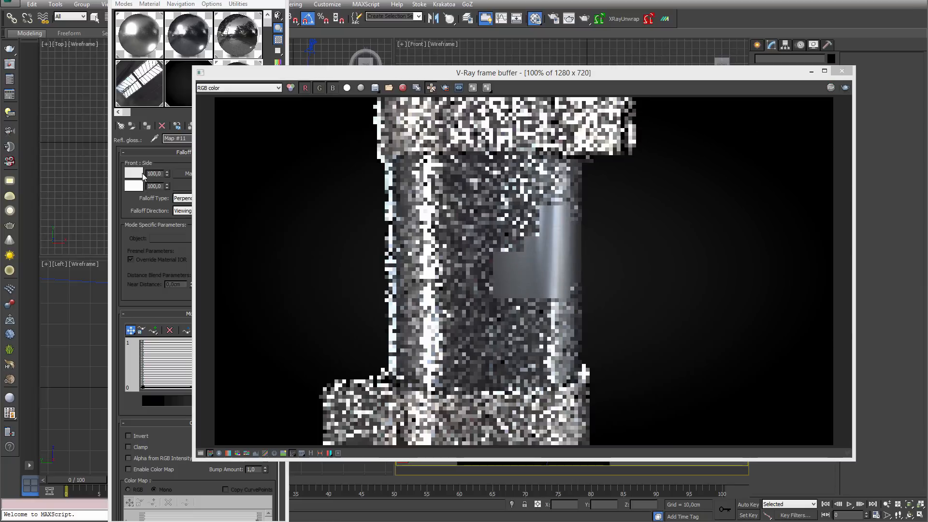
Open the composite map in the glossiness Falloff's front slot and render the pipe with the noise layer active.
{"action": "left_click", "coordinate": [160, 161]}
{"action": "left_click", "coordinate": [214, 175]}
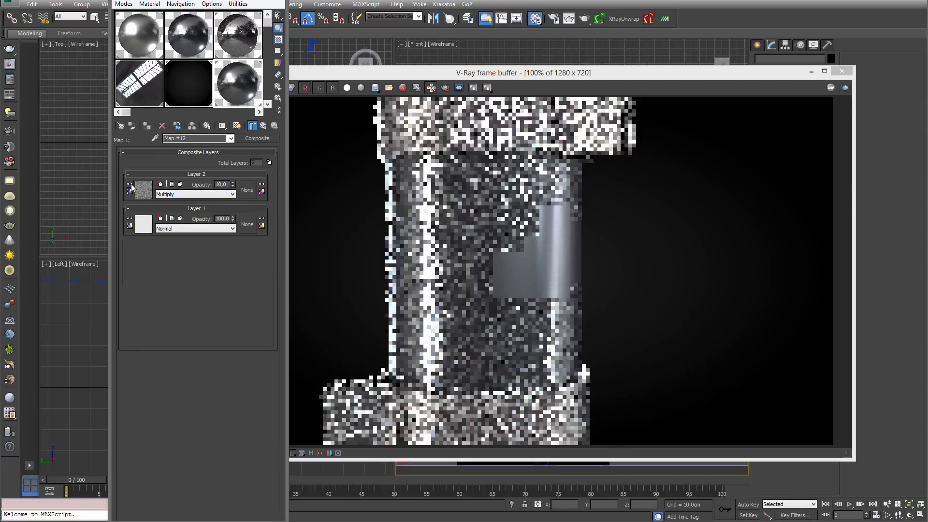
{"action": "left_click", "coordinate": [845, 87]}
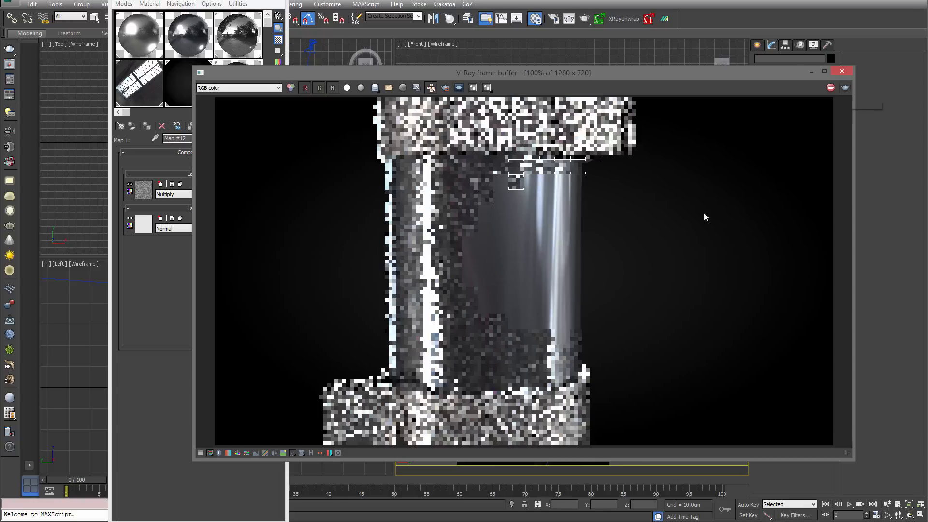
Try an opacity of 40 for the Multiply noise layer in the glossiness composite and render the pipe.
{"action": "left_click", "coordinate": [842, 71]}
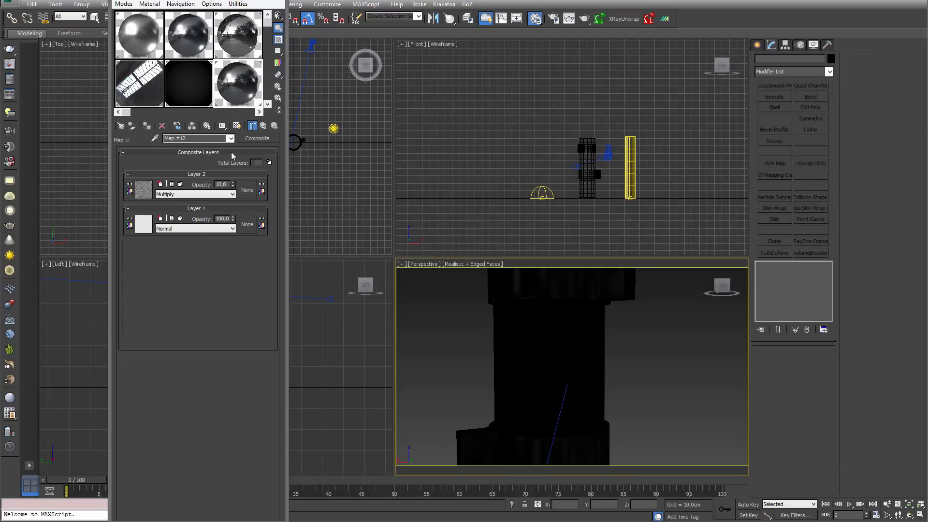
{"action": "left_click", "coordinate": [264, 126]}
{"action": "left_click", "coordinate": [212, 173]}
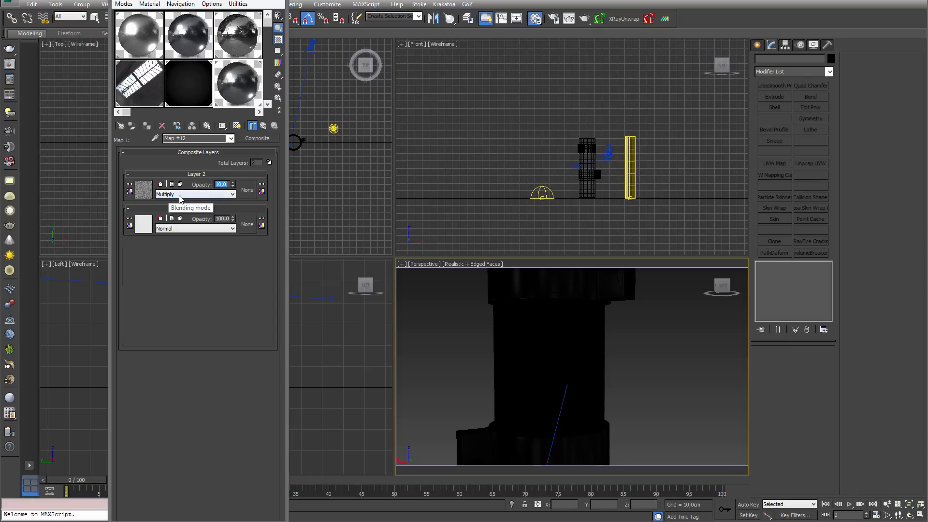
{"action": "type", "text": "40"}
{"action": "key", "text": "Return"}
{"action": "left_click", "coordinate": [586, 20]}
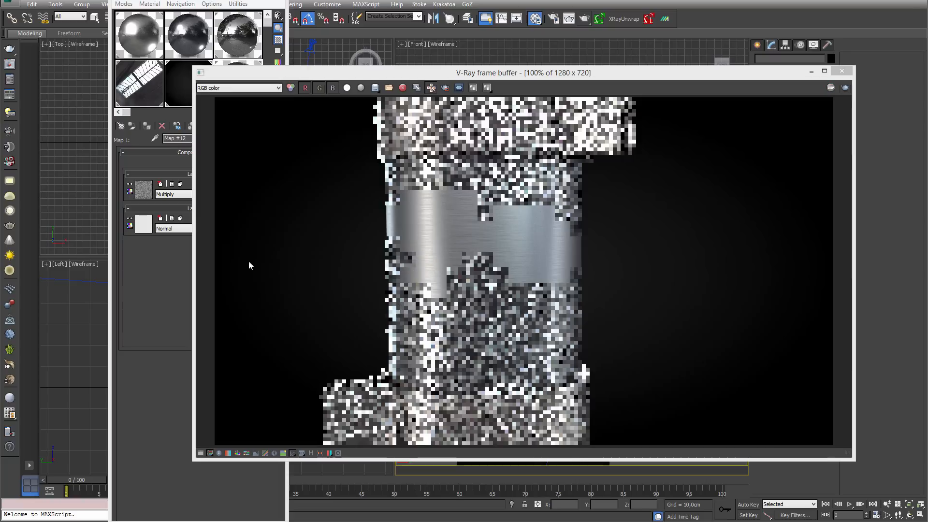
Set the Multiply noise layer's opacity back to 10 and the material's GTR tail falloff to 1,8.
{"action": "left_click", "coordinate": [180, 253]}
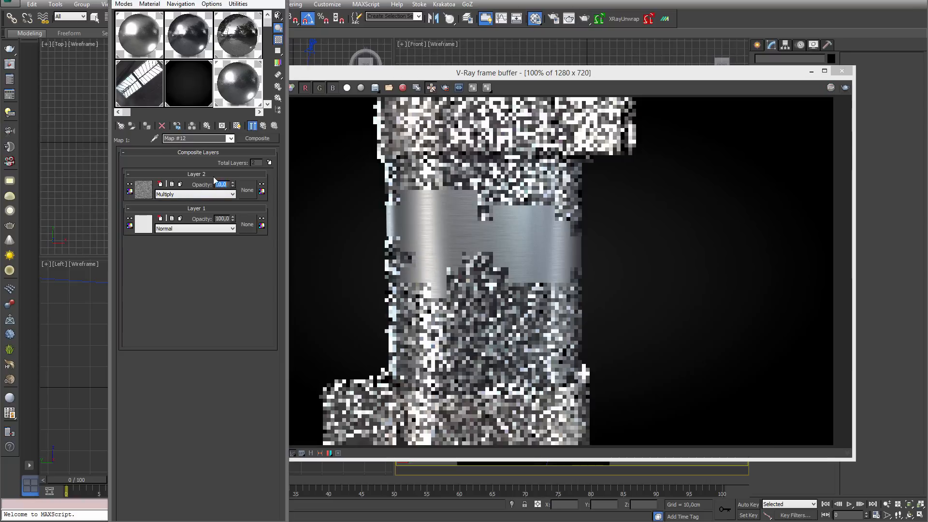
{"action": "left_click", "coordinate": [263, 126]}
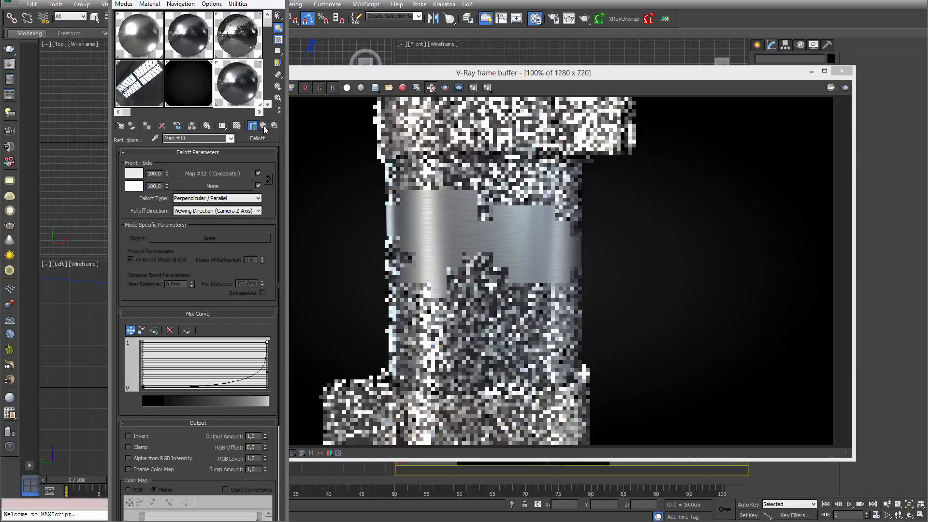
{"action": "left_click", "coordinate": [264, 126]}
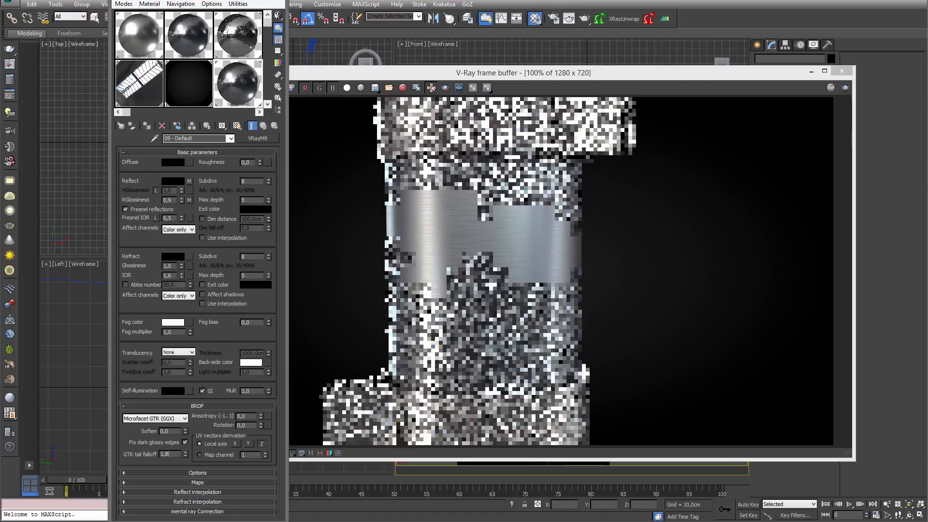
{"action": "key", "text": "Return"}
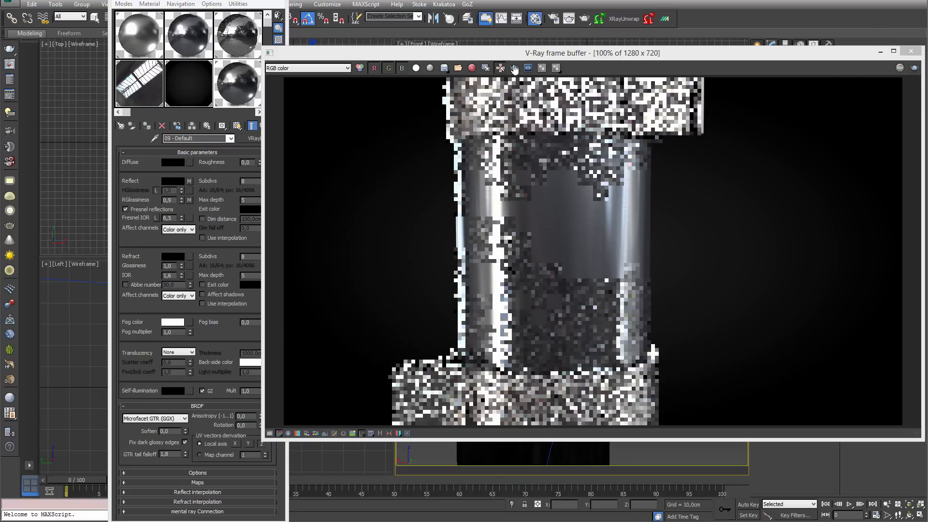
Set the render output width to 2500 pixels in the common render settings.
{"action": "left_click", "coordinate": [555, 19]}
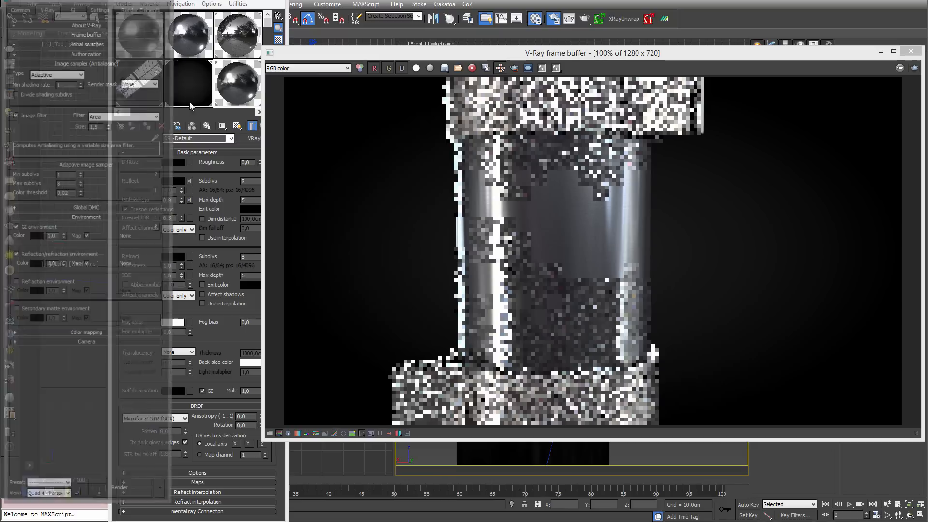
{"action": "left_click", "coordinate": [16, 8]}
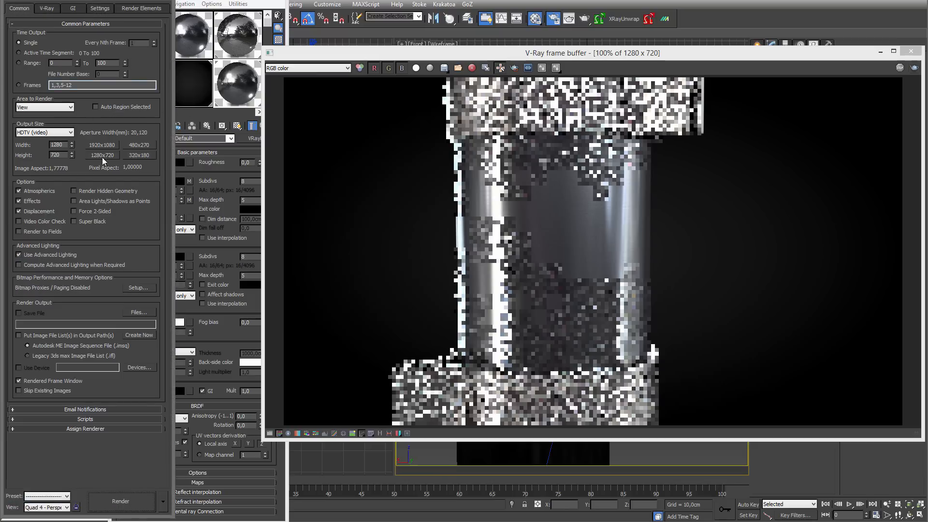
{"action": "double_click", "coordinate": [57, 145]}
{"action": "type", "text": "2500"}
{"action": "key", "text": "Return"}
{"action": "left_click", "coordinate": [161, 0]}
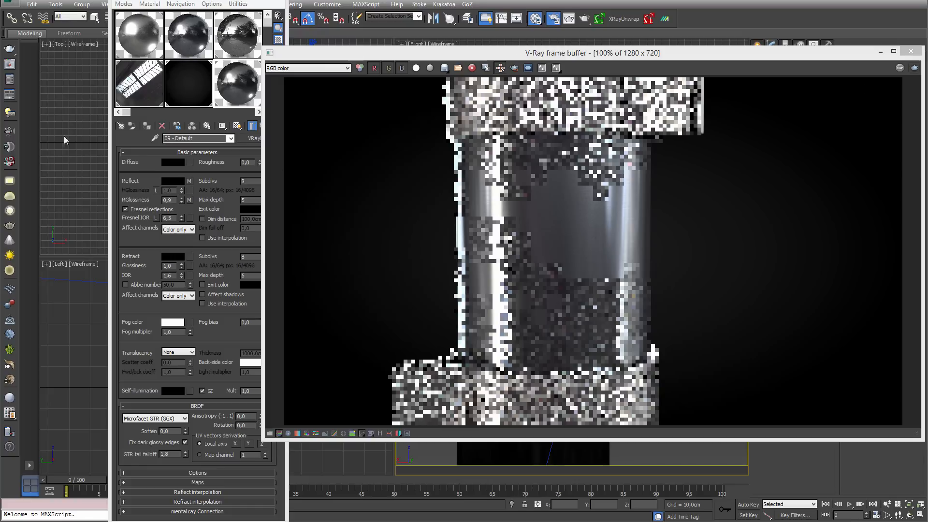
Set the adaptive image sampler's color threshold to 0,01.
{"action": "key", "text": "F10"}
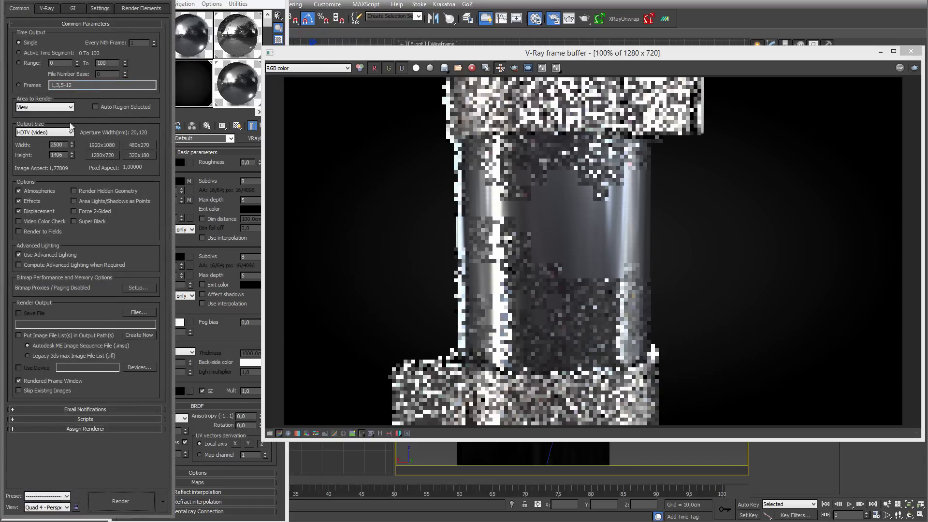
{"action": "left_click", "coordinate": [47, 10]}
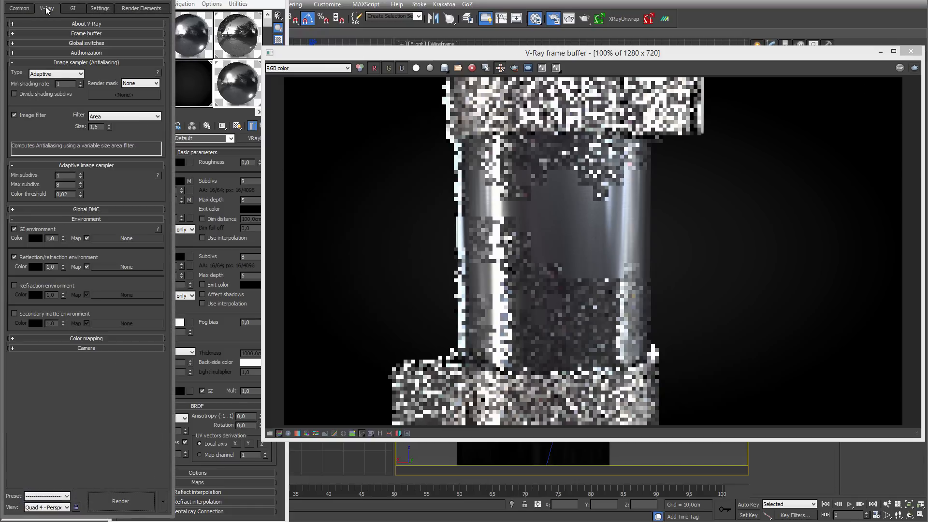
{"action": "left_click", "coordinate": [80, 196]}
{"action": "left_click", "coordinate": [166, 0]}
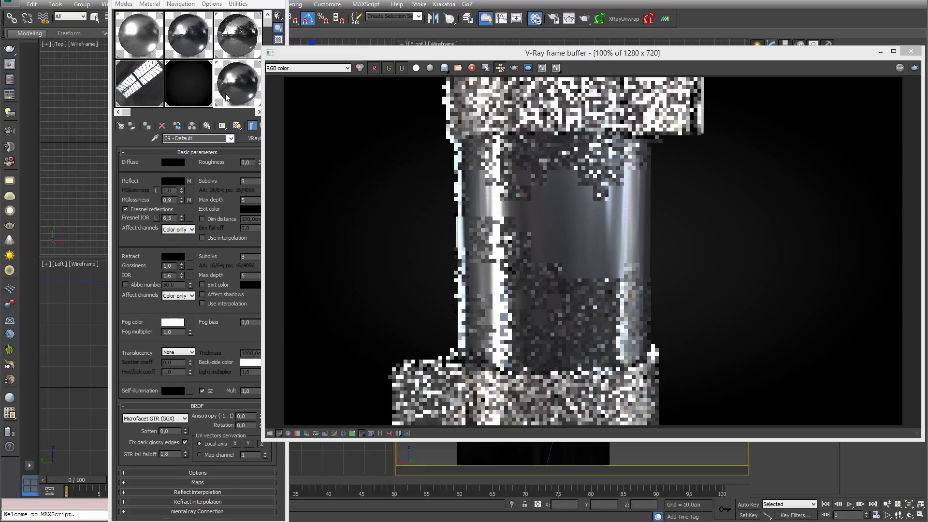
Review the global illumination and image sampler settings, and start the high-resolution render of the pipe.
{"action": "left_click", "coordinate": [242, 89]}
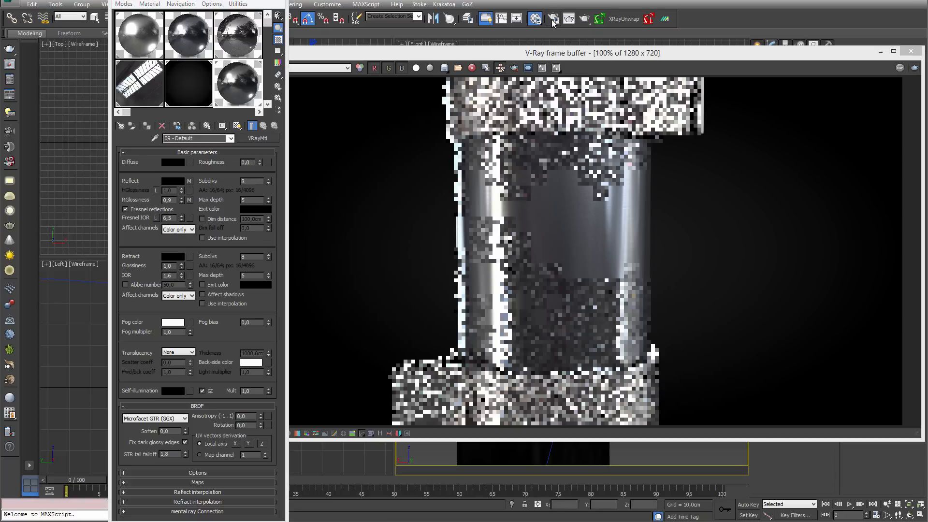
{"action": "key", "text": "F10"}
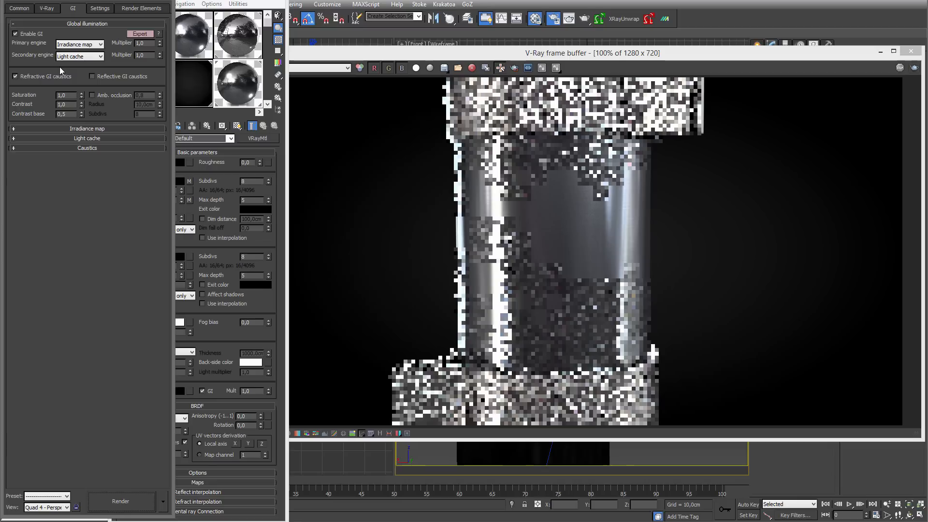
{"action": "left_click", "coordinate": [49, 9]}
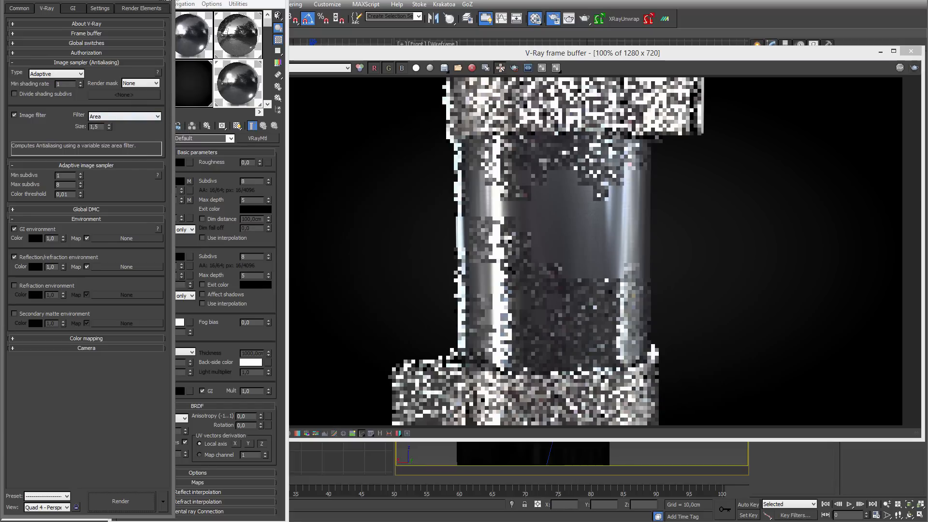
{"action": "left_click", "coordinate": [166, 2]}
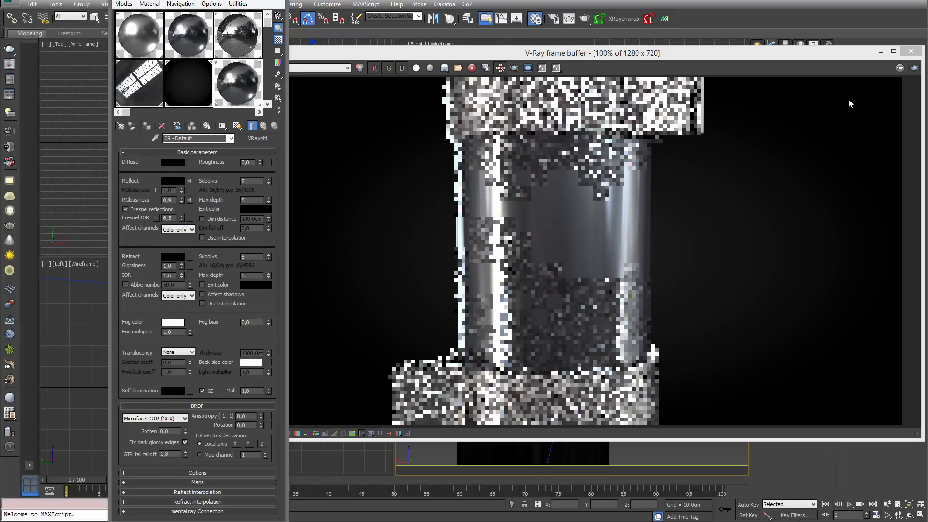
{"action": "left_click", "coordinate": [914, 69]}
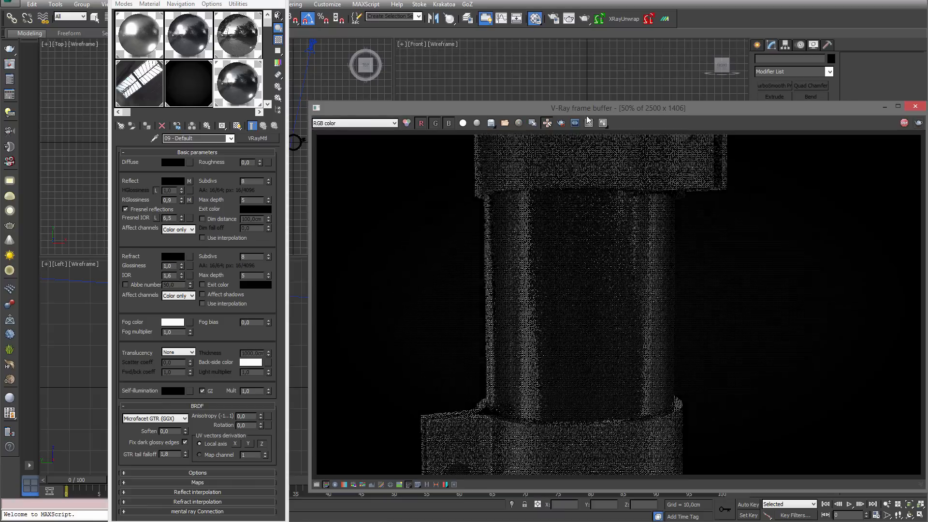
Examine the brushed pipe surface in the high-resolution render at 100% zoom.
{"action": "left_click_drag", "start_coordinate": [599, 112], "coordinate": [502, 42]}
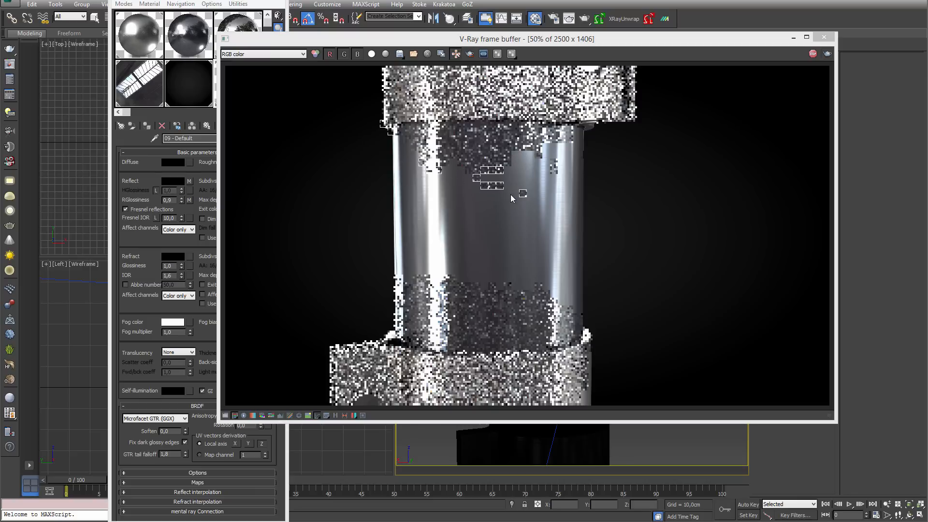
{"action": "left_click", "coordinate": [559, 213]}
{"action": "scroll", "coordinate": [558, 213], "scroll_direction": "up", "scroll_amount": 1}
{"action": "middle_click_drag", "start_coordinate": [421, 221], "coordinate": [568, 258]}
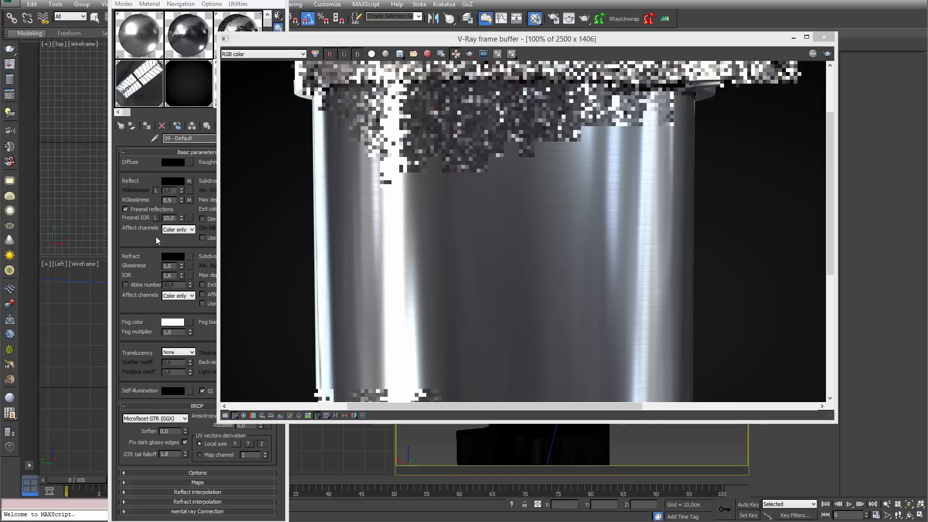
{"action": "left_click", "coordinate": [189, 200]}
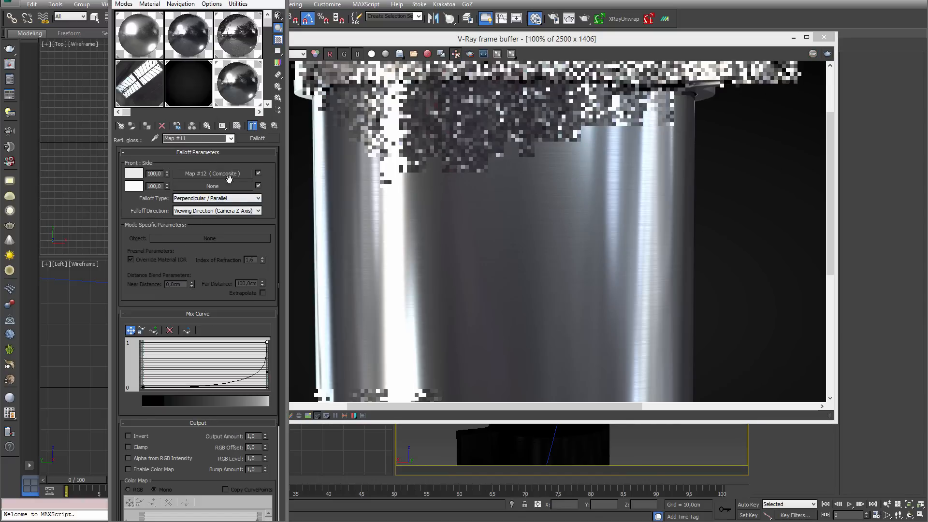
{"action": "left_click", "coordinate": [263, 126]}
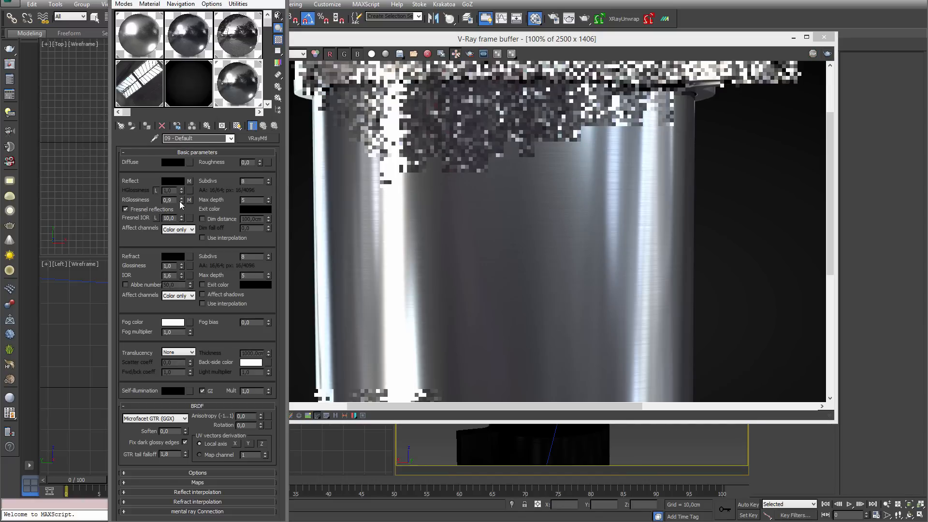
{"action": "left_click_drag", "start_coordinate": [183, 236], "coordinate": [189, 352]}
{"action": "left_click_drag", "start_coordinate": [181, 200], "coordinate": [182, 87]}
Open the Layer 1 colour of the glossiness falloff's composite map for editing and arrange a smaller magnified material preview beside it.
{"action": "left_click", "coordinate": [189, 199]}
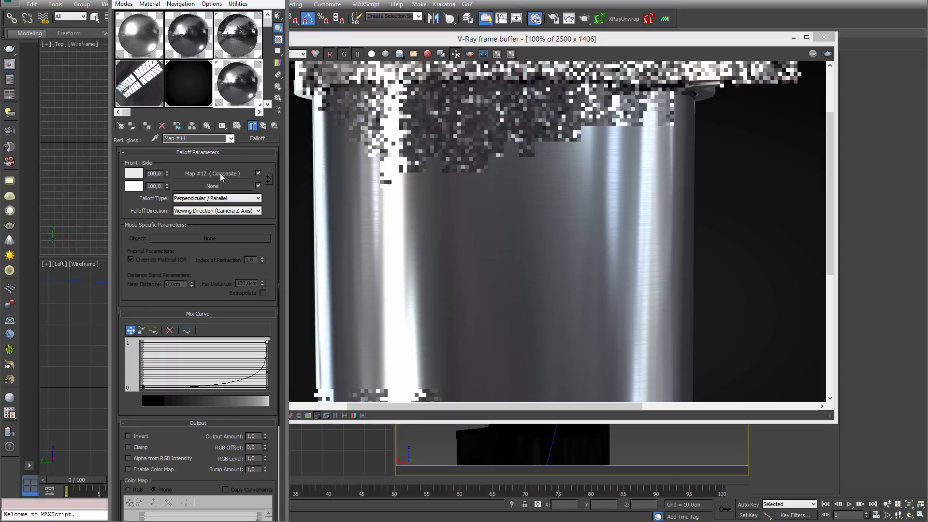
{"action": "left_click", "coordinate": [206, 173]}
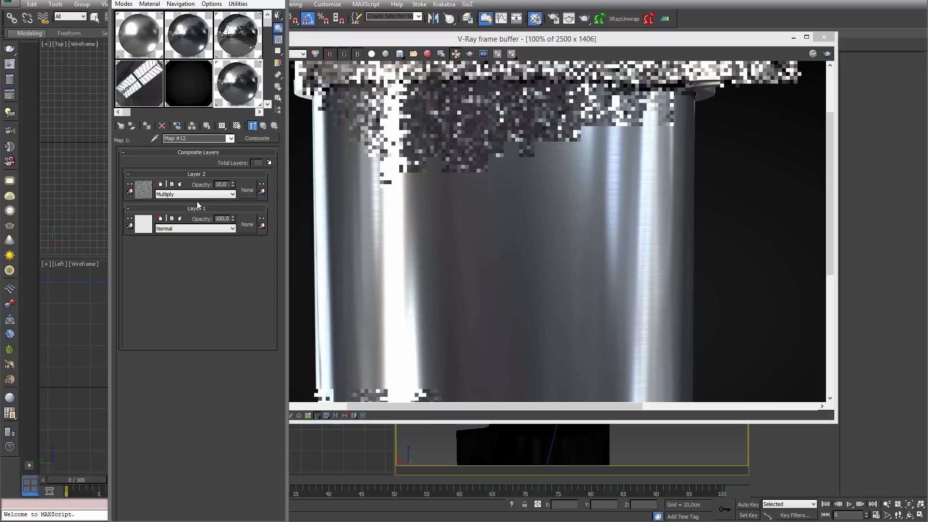
{"action": "left_click", "coordinate": [145, 227]}
{"action": "left_click", "coordinate": [180, 163]}
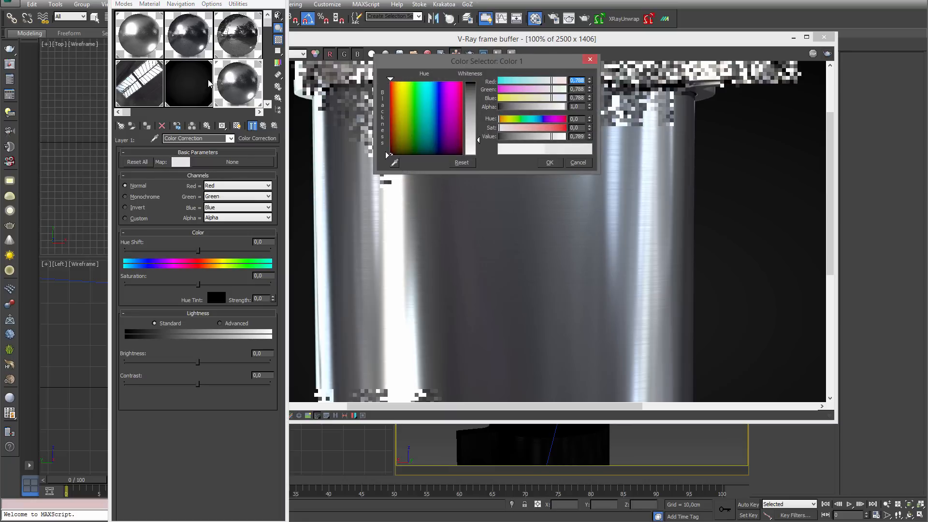
{"action": "double_click", "coordinate": [238, 82]}
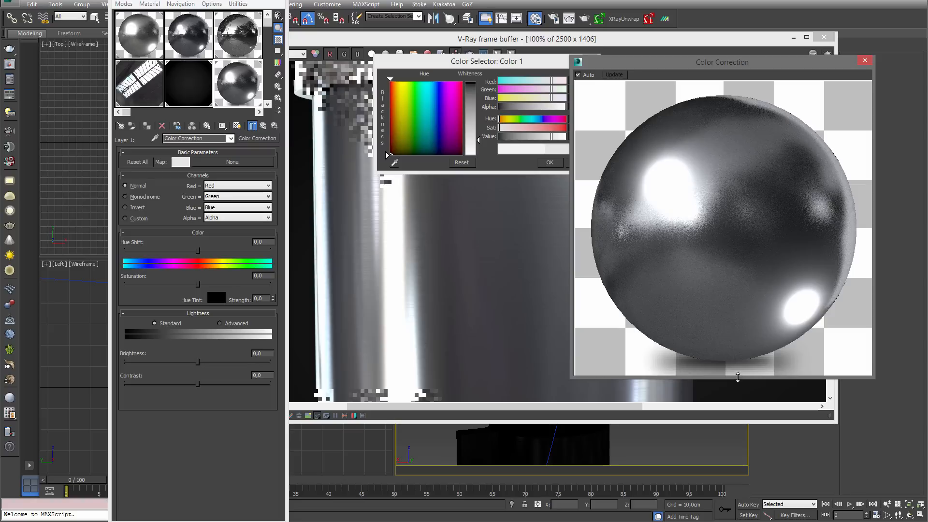
{"action": "left_click_drag", "start_coordinate": [737, 377], "coordinate": [725, 257]}
{"action": "left_click_drag", "start_coordinate": [675, 68], "coordinate": [722, 64]}
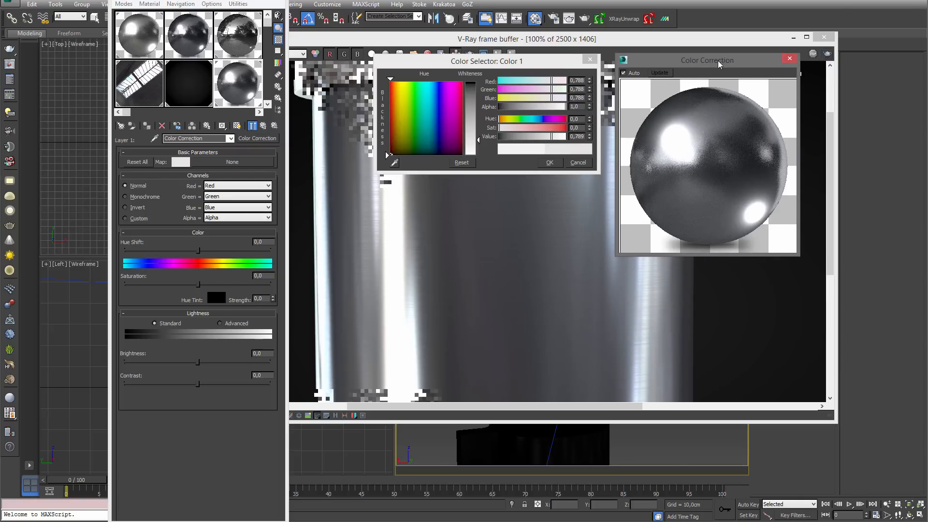
Try greys of 0,867 and 0,729 for the glossiness base colour, cancel the colour change and return to the material's basic parameters.
{"action": "left_click", "coordinate": [476, 148]}
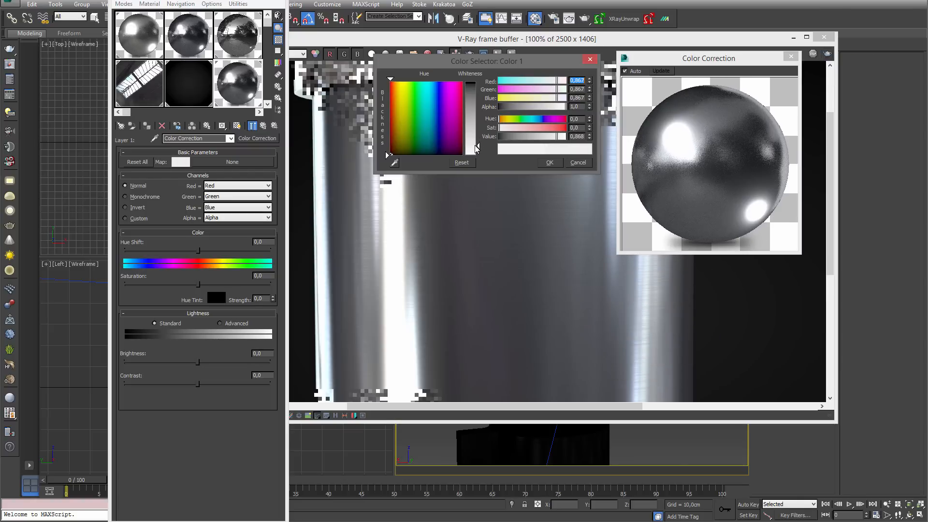
{"action": "left_click_drag", "start_coordinate": [476, 147], "coordinate": [477, 141]}
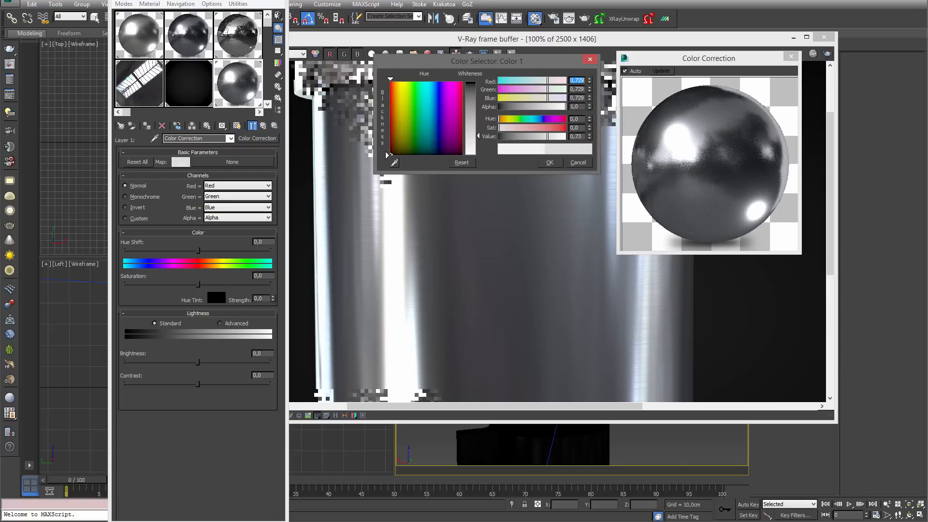
{"action": "left_click", "coordinate": [579, 164]}
{"action": "left_click", "coordinate": [791, 56]}
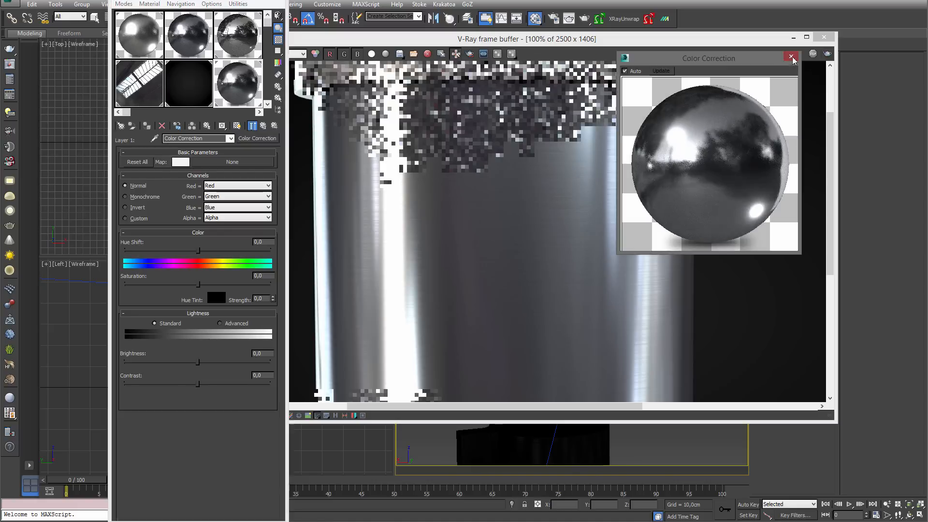
{"action": "left_click", "coordinate": [263, 127]}
{"action": "left_click", "coordinate": [263, 126]}
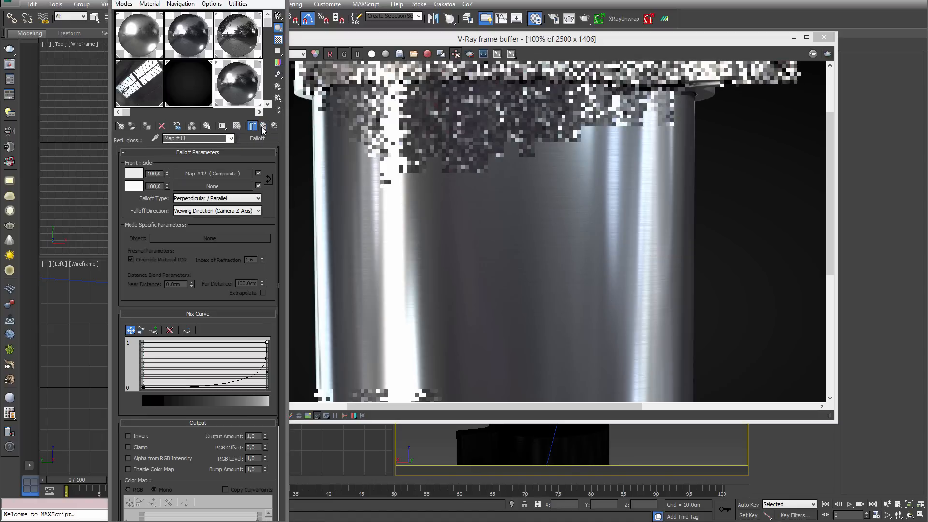
{"action": "left_click", "coordinate": [262, 126]}
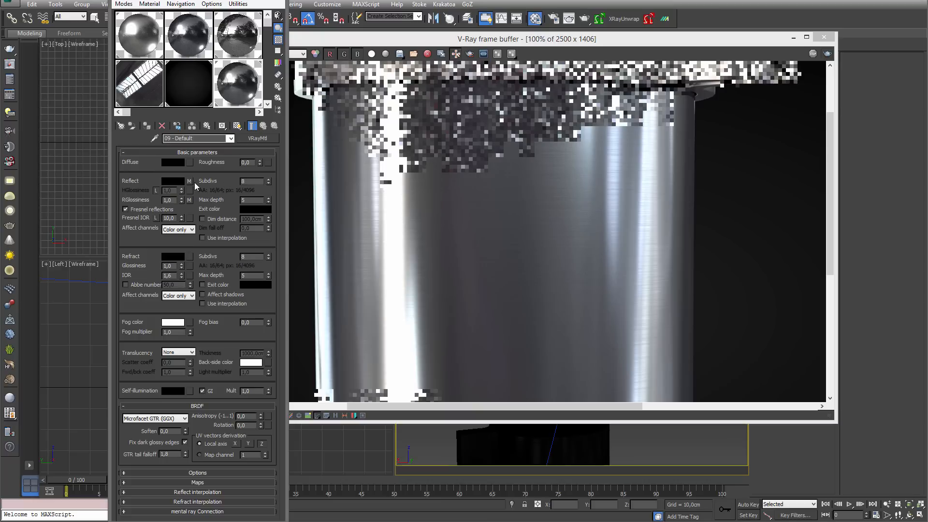
In the reflection map's nested composite, try an X size of 1000 on the Layer 1 noise and set it back to 3.
{"action": "left_click", "coordinate": [190, 182]}
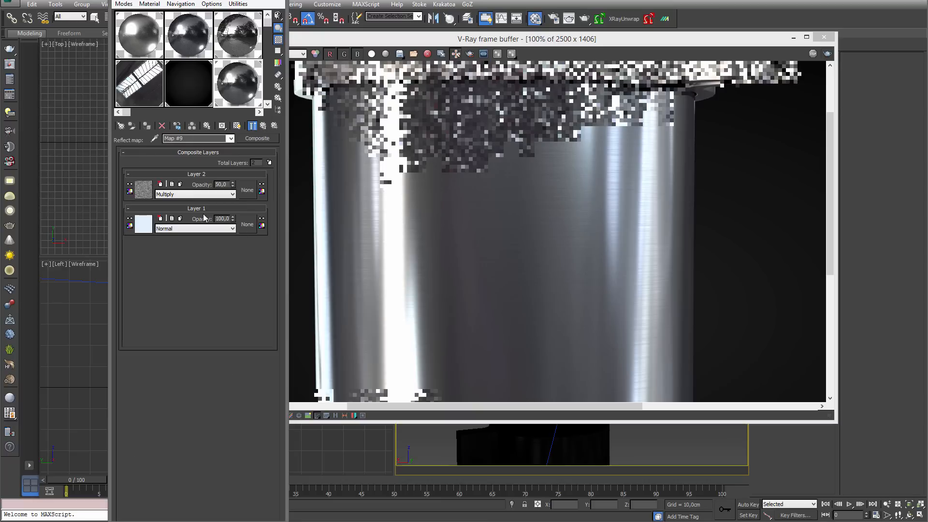
{"action": "left_click", "coordinate": [146, 193]}
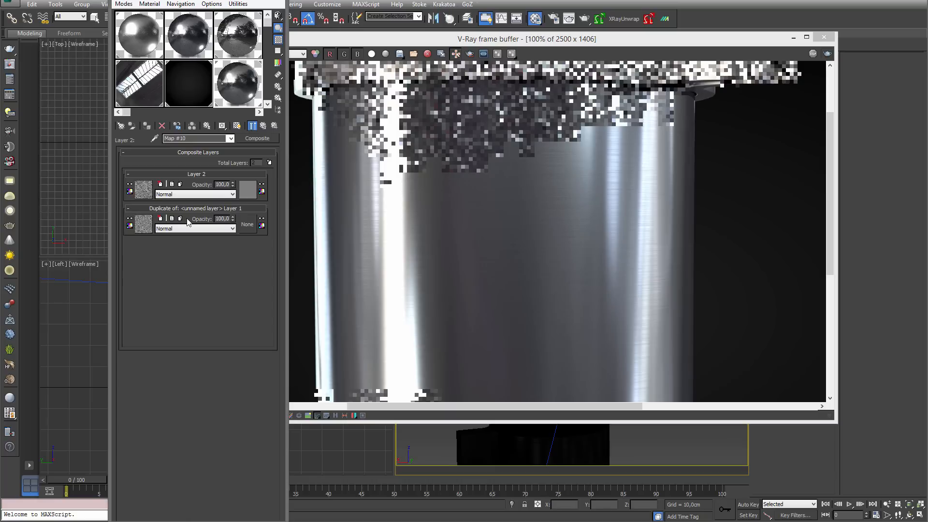
{"action": "left_click", "coordinate": [142, 227]}
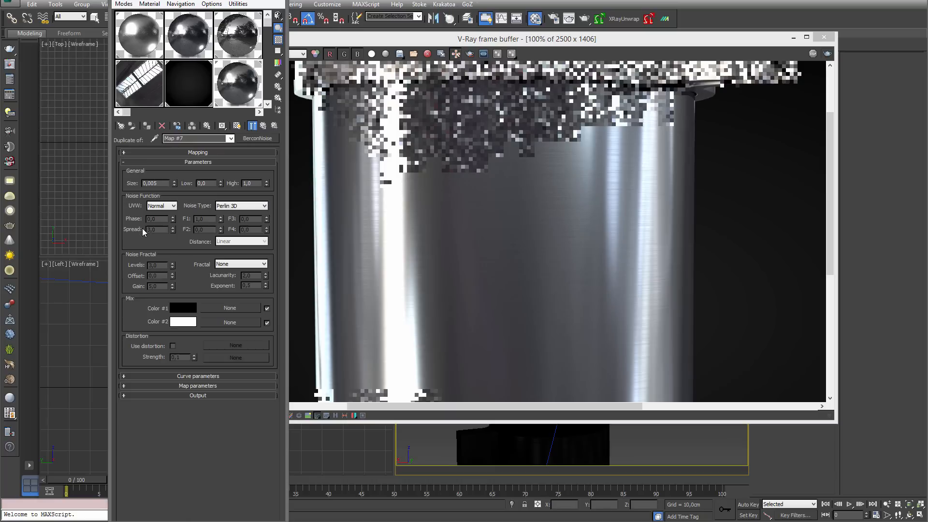
{"action": "left_click", "coordinate": [198, 152]}
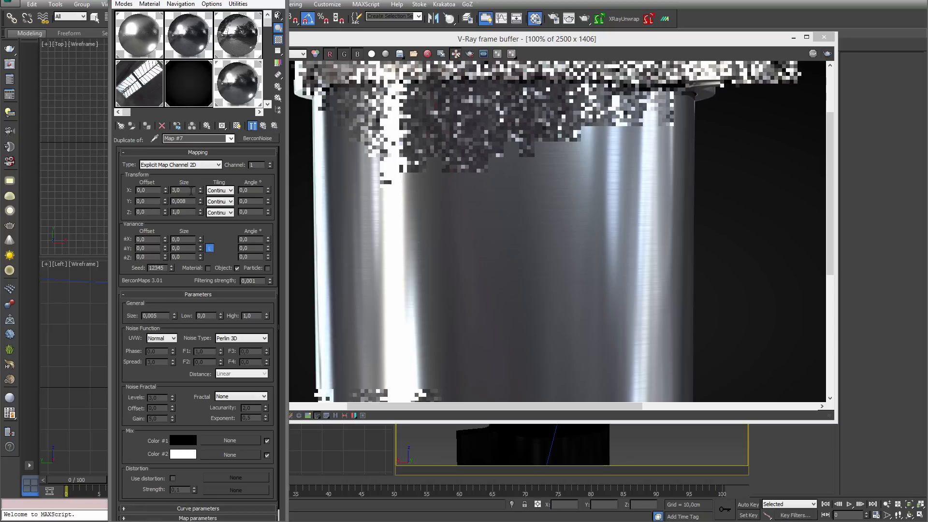
{"action": "double_click", "coordinate": [189, 191]}
{"action": "type", "text": "1000"}
{"action": "key", "text": "Return"}
{"action": "type", "text": "3"}
{"action": "key", "text": "Return"}
{"action": "left_click", "coordinate": [263, 126]}
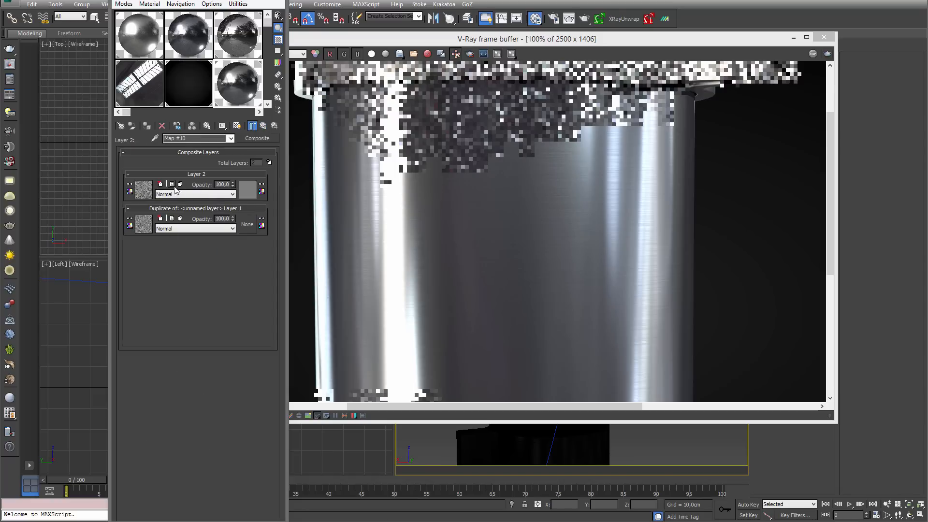
Review the Layer 2 noise's mapping and its mask in the nested reflection composite, and return to the material's basic parameters.
{"action": "left_click", "coordinate": [144, 190]}
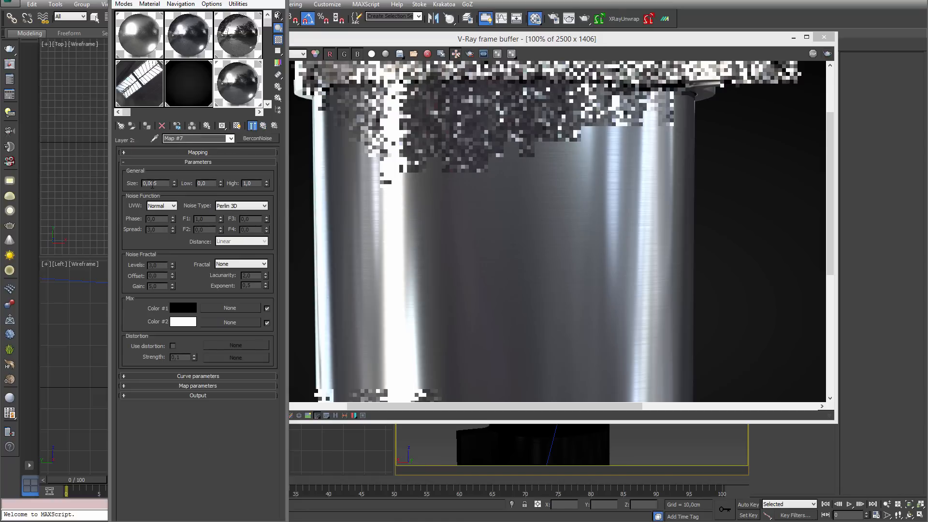
{"action": "left_click", "coordinate": [175, 152]}
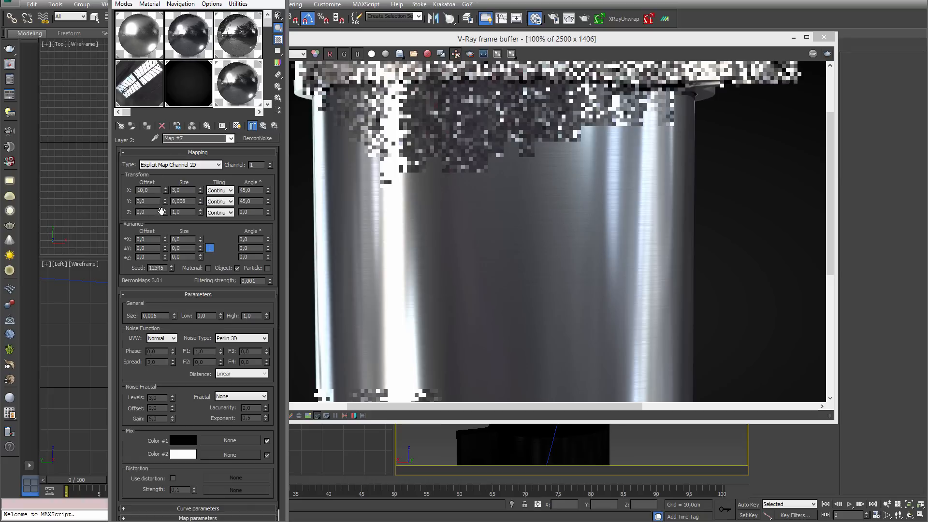
{"action": "left_click", "coordinate": [264, 126]}
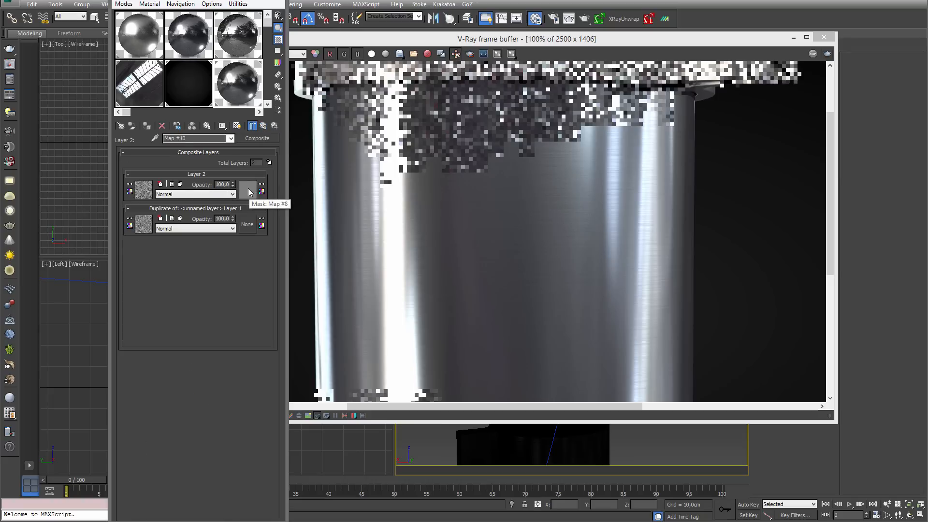
{"action": "left_click", "coordinate": [249, 190]}
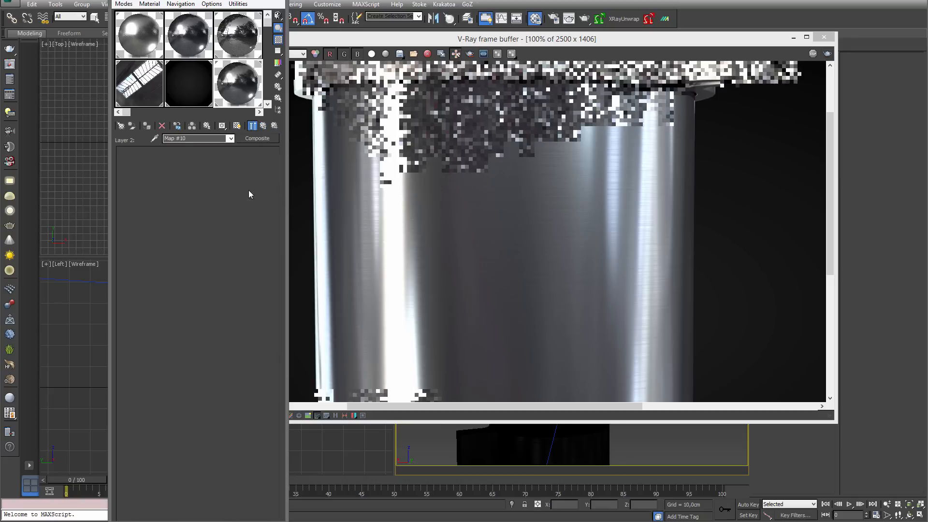
{"action": "left_click", "coordinate": [263, 126]}
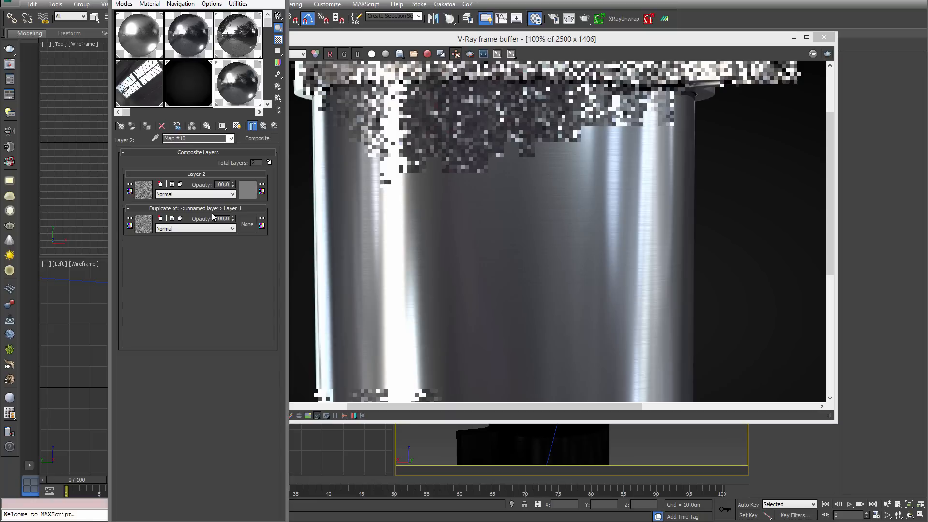
{"action": "left_click", "coordinate": [263, 126]}
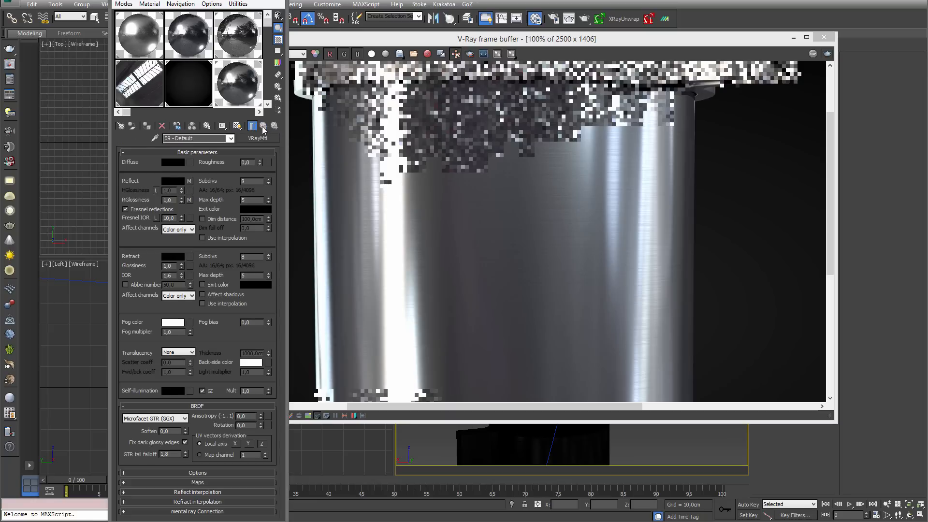